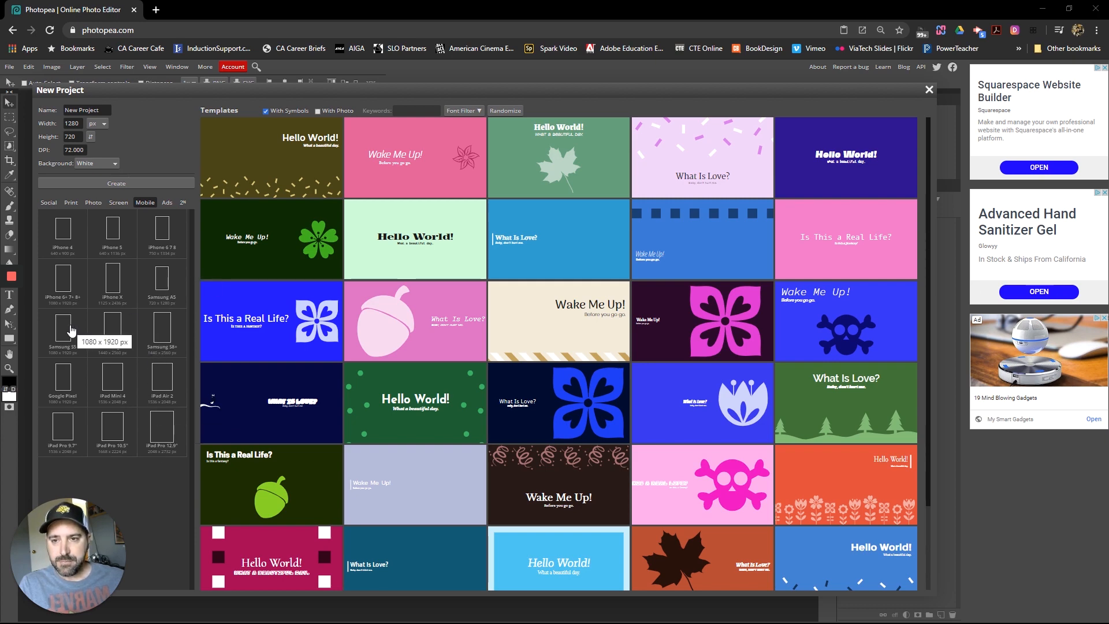
Step: Create a new project from the Samsung S5 mobile preset, swapping its dimensions to 1920 × 1080 px landscape
click(68, 329)
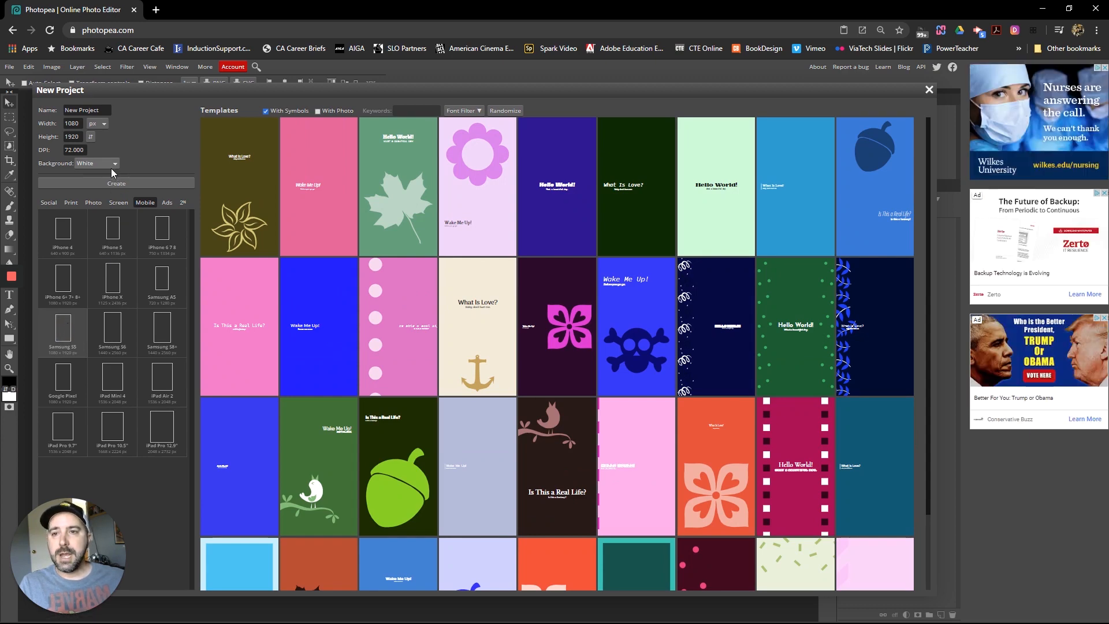
click(90, 136)
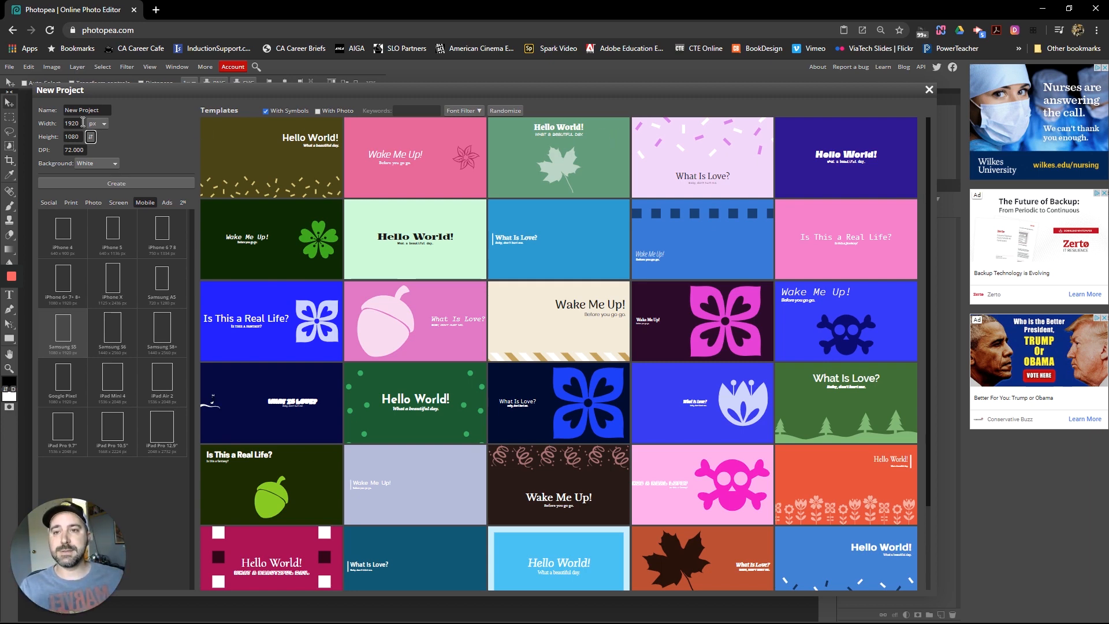
click(123, 181)
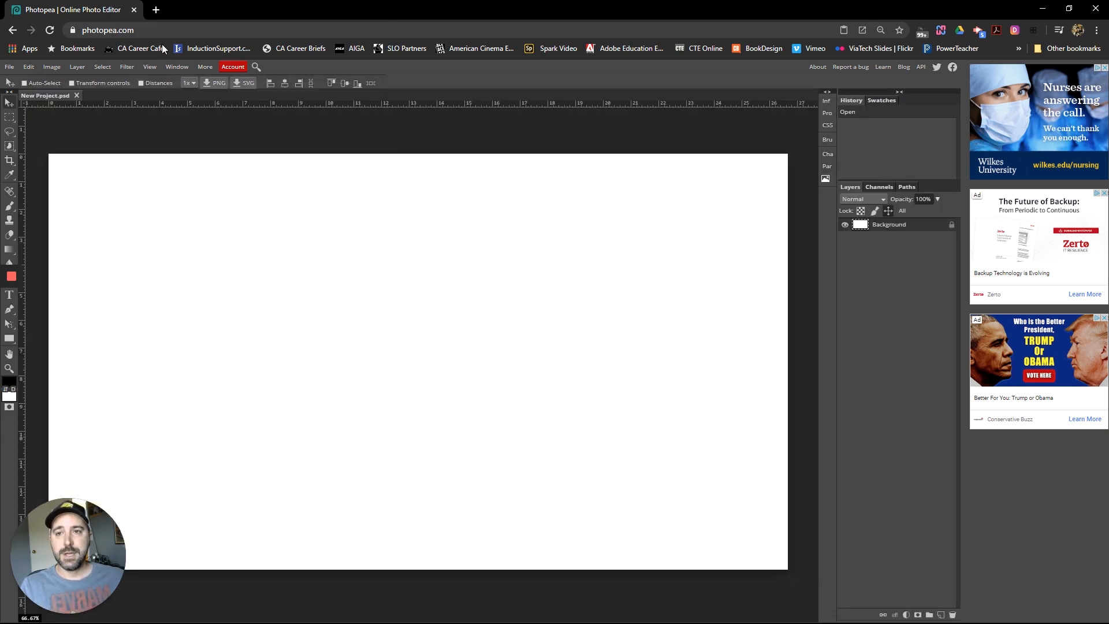
Step: Open the mobile game sketches image from the Downloads folder
click(12, 72)
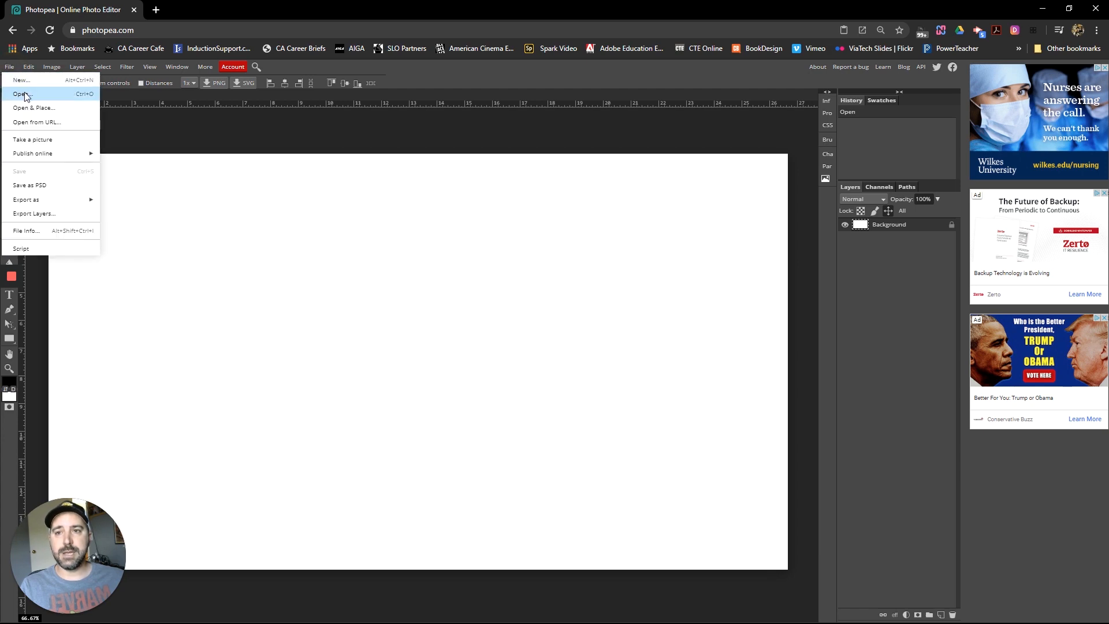
click(25, 92)
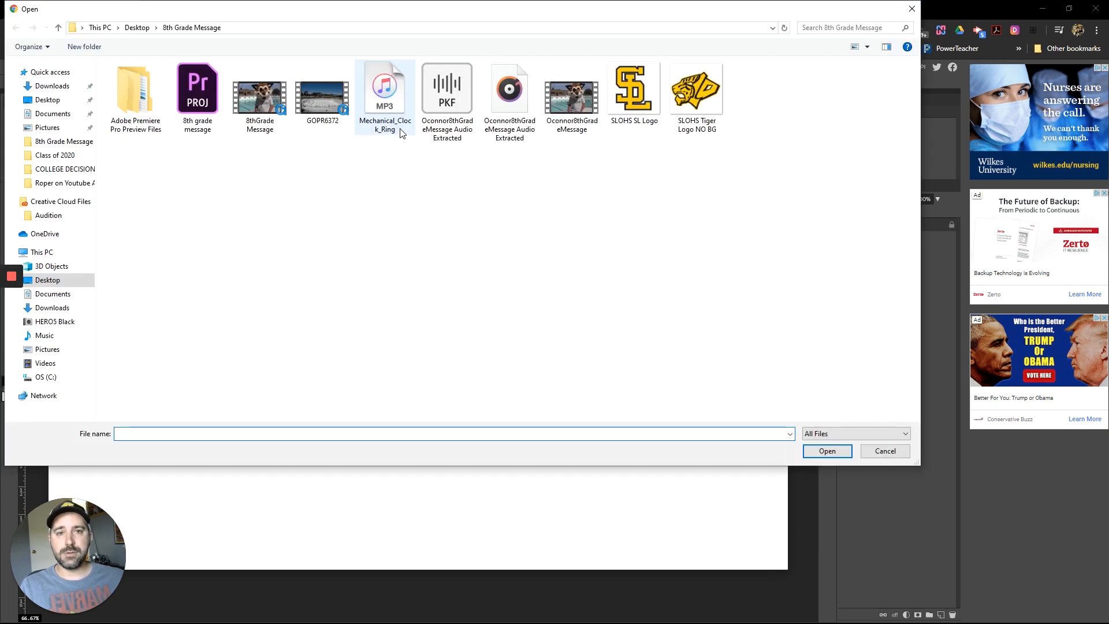
click(39, 101)
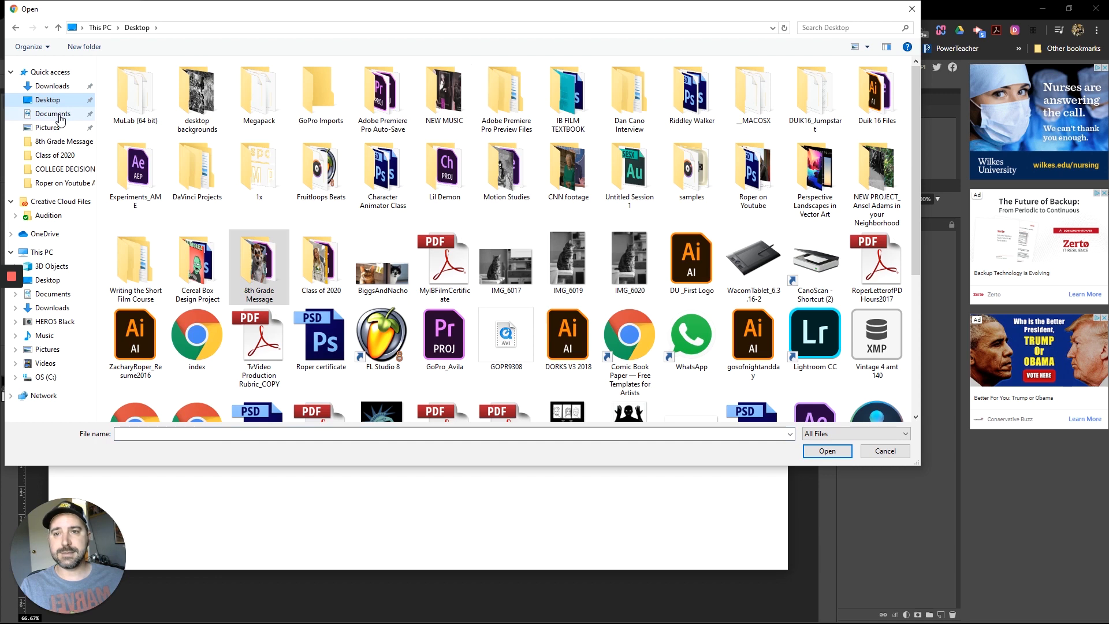
click(55, 116)
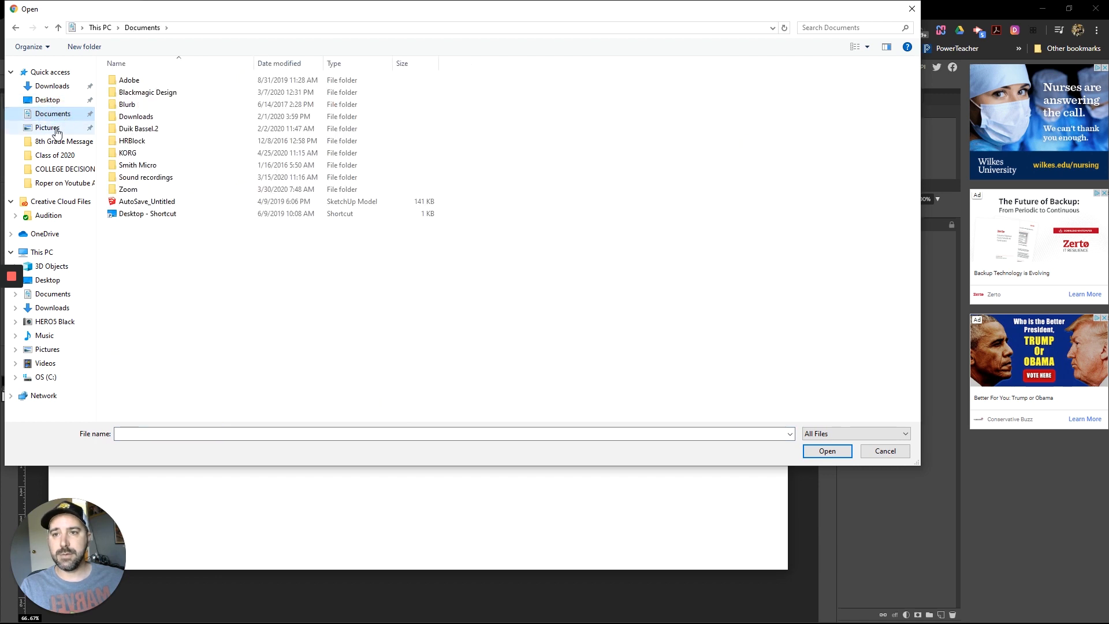
click(52, 86)
double_click(153, 116)
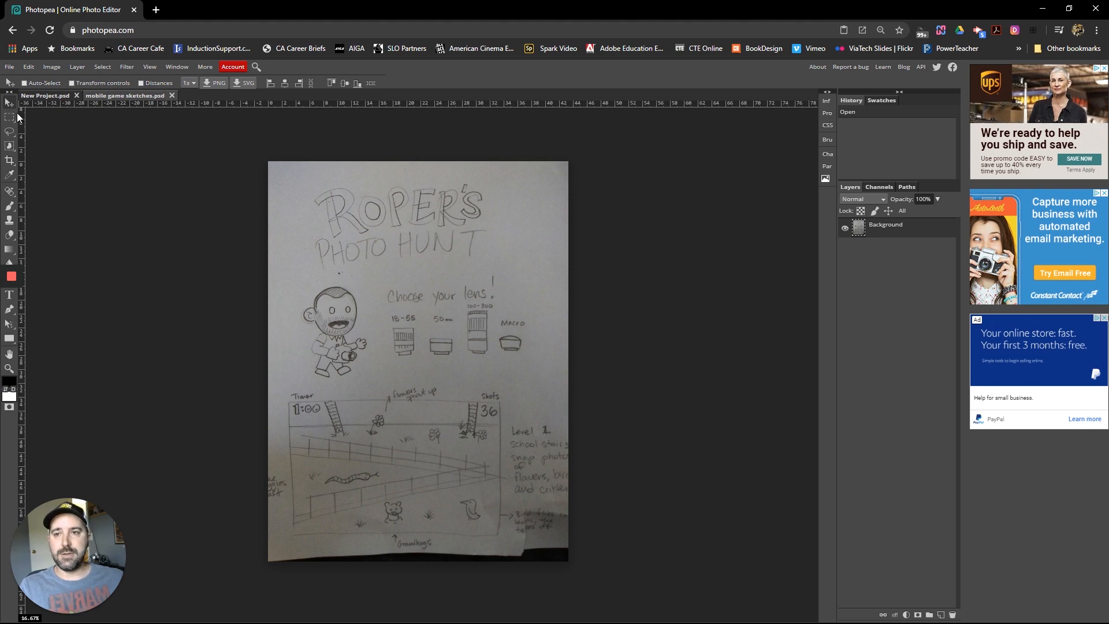
Step: Copy the sketch into the New Project document and position it so its title lettering fills the canvas
mouse_move(415, 219)
mouse_down()
mouse_move(227, 136)
mouse_move(136, 105)
mouse_move(54, 95)
mouse_move(507, 412)
mouse_move(526, 409)
mouse_up()
key(ctrl+minus)
drag(522, 369, 539, 359)
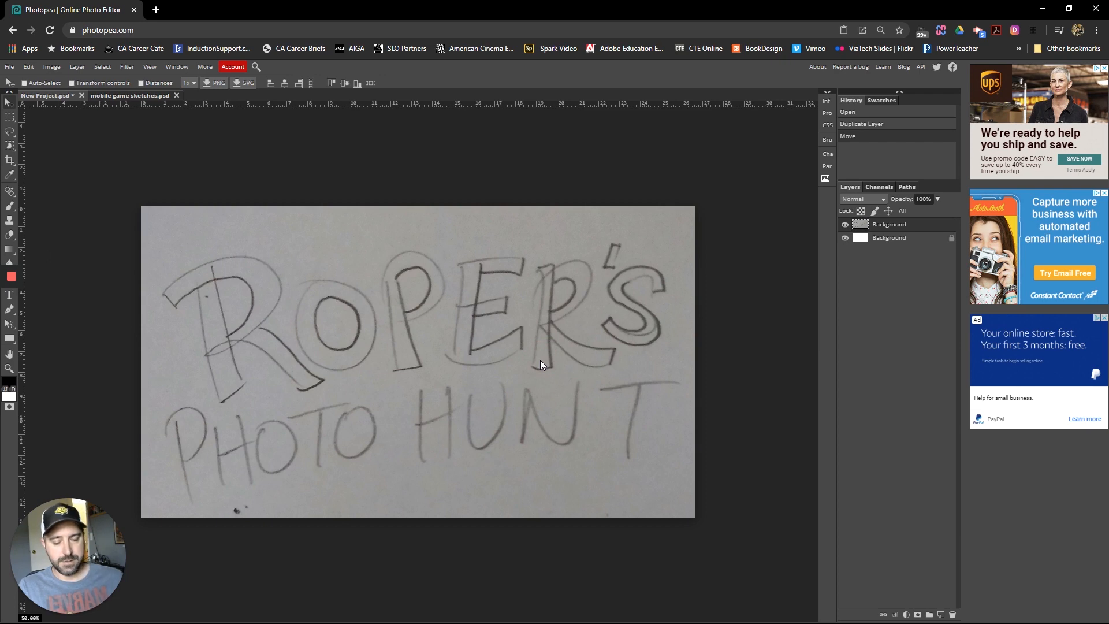
Step: Scale the sketch layer down to about 75% with Free Transform and reposition it so the title sits within the canvas
click(23, 67)
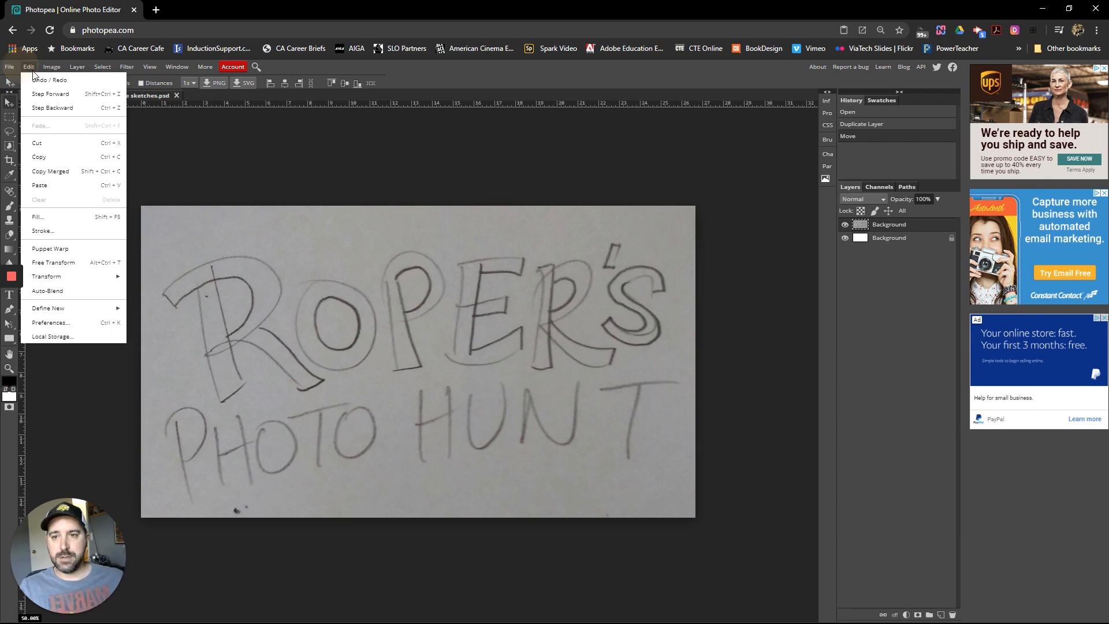
click(61, 260)
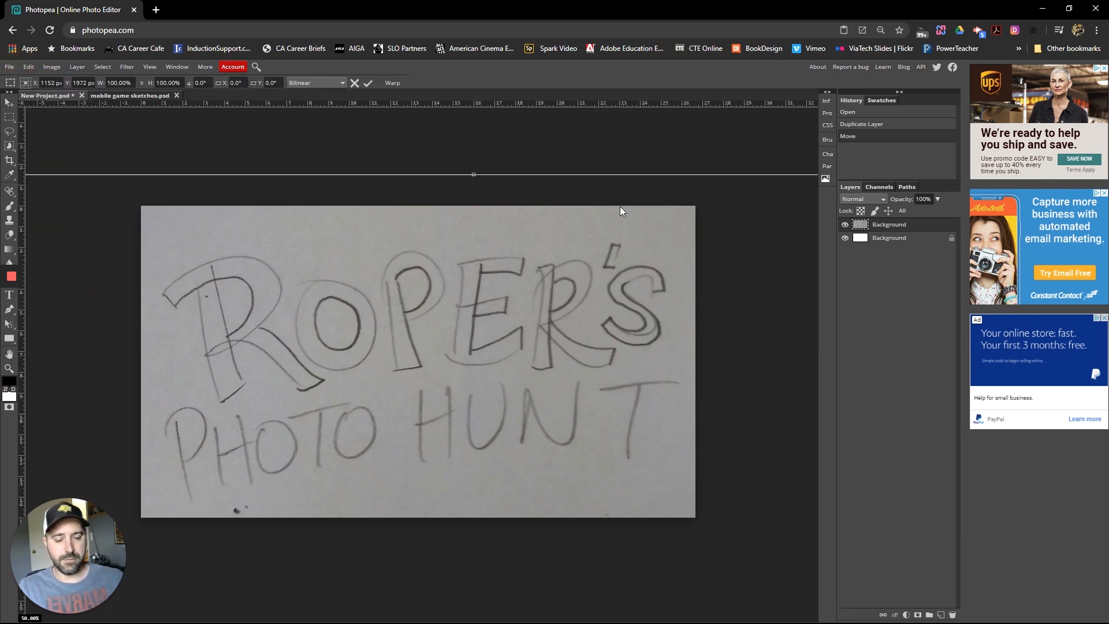
key(ctrl+minus)
key(ctrl+minus)
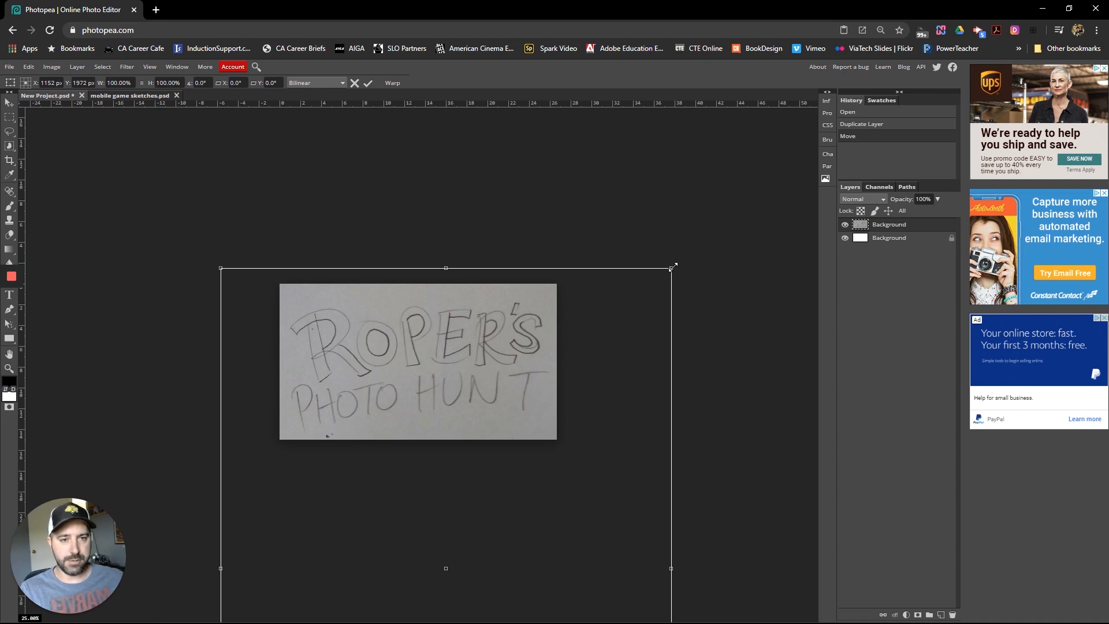
drag(671, 268, 595, 332)
drag(519, 384, 508, 322)
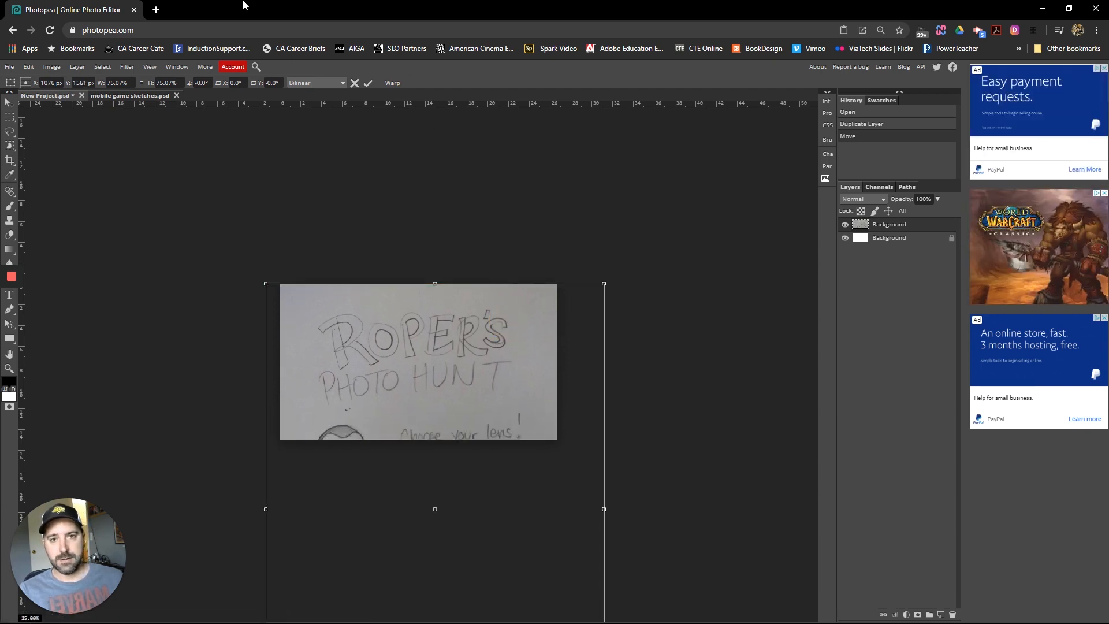
click(368, 83)
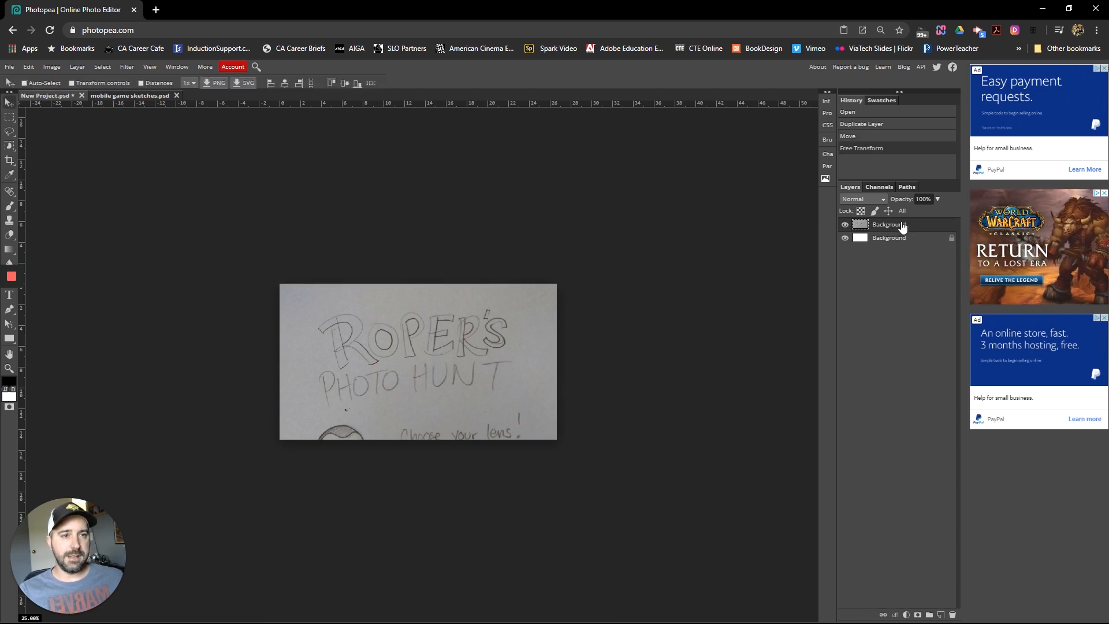
Step: Lower the sketch layer's opacity to 55% and lock its transparent pixels
click(938, 199)
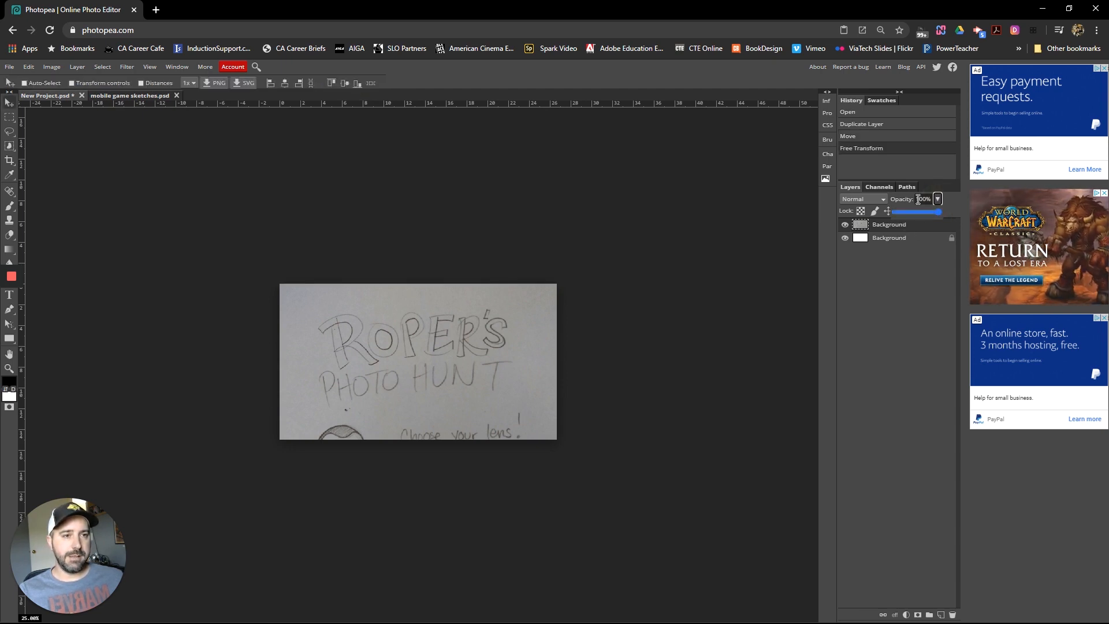
click(919, 213)
drag(918, 213, 921, 214)
click(925, 230)
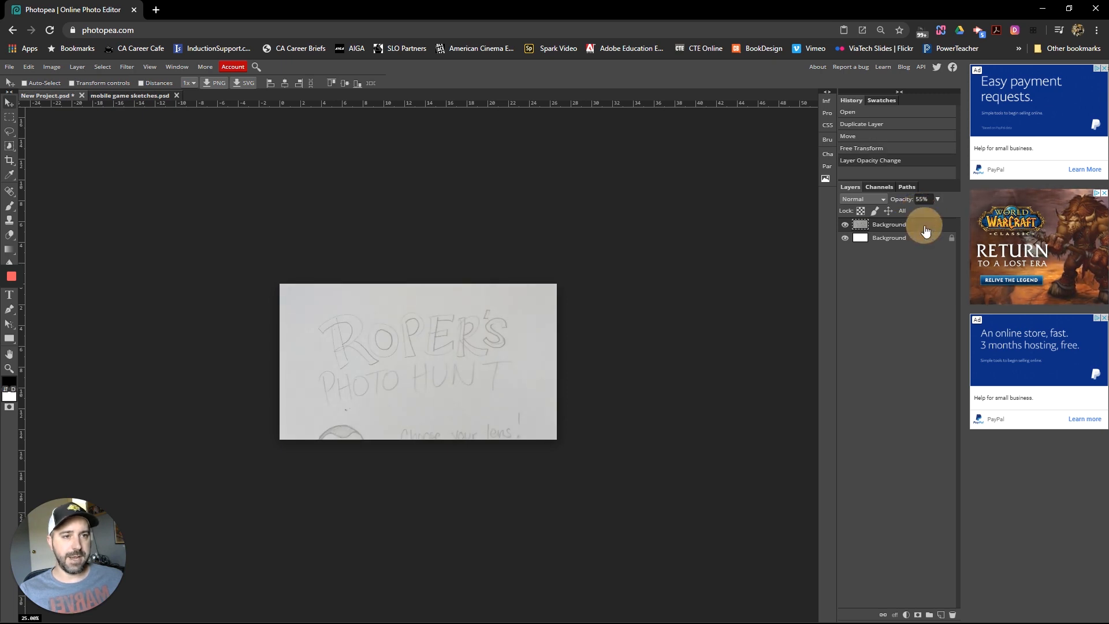
click(951, 230)
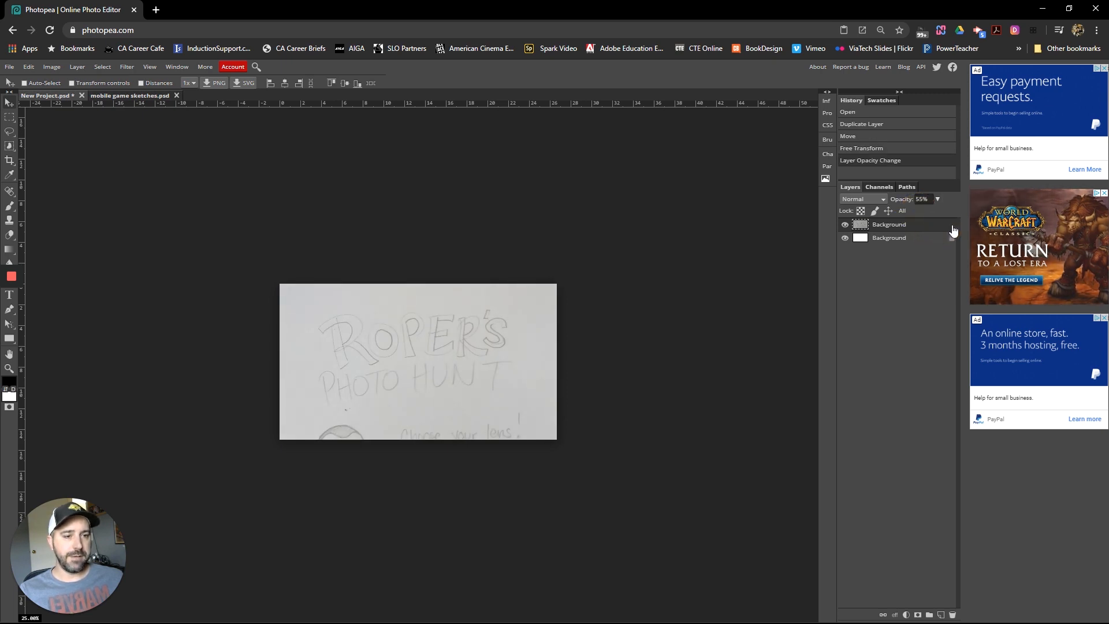
click(861, 211)
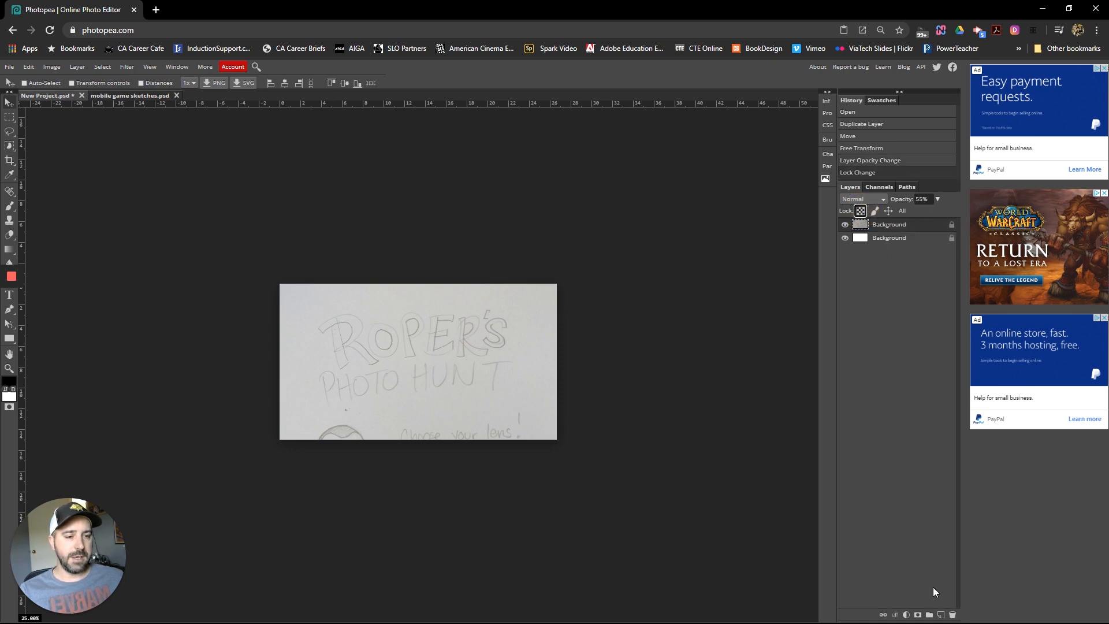
Step: Add a new empty layer above the sketch layer
click(941, 615)
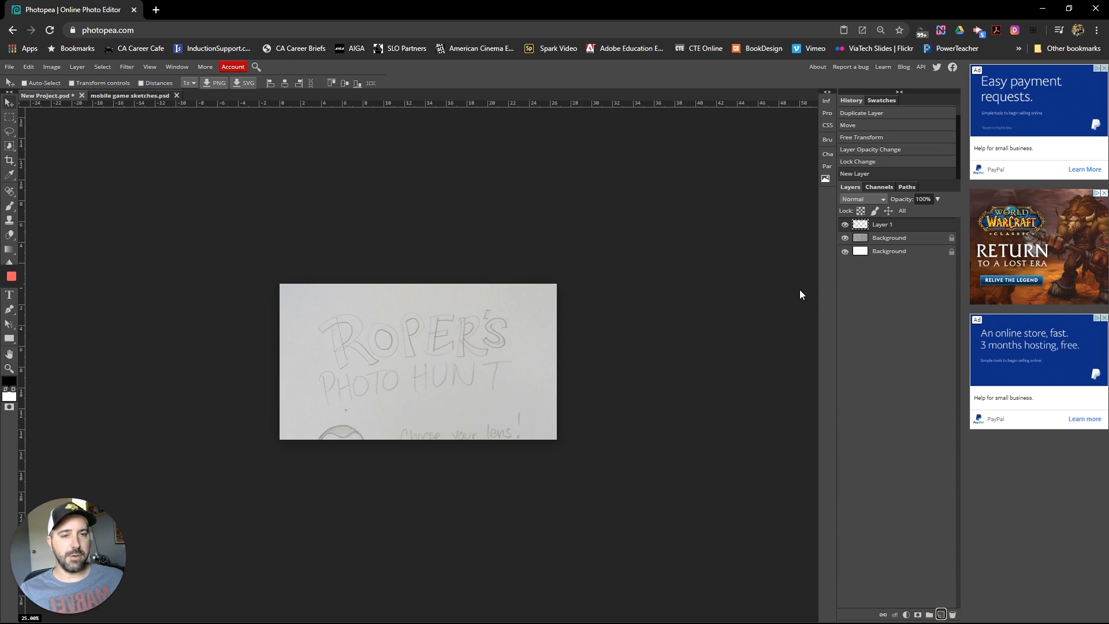
key(ctrl+plus)
key(ctrl+plus)
key(ctrl+plus)
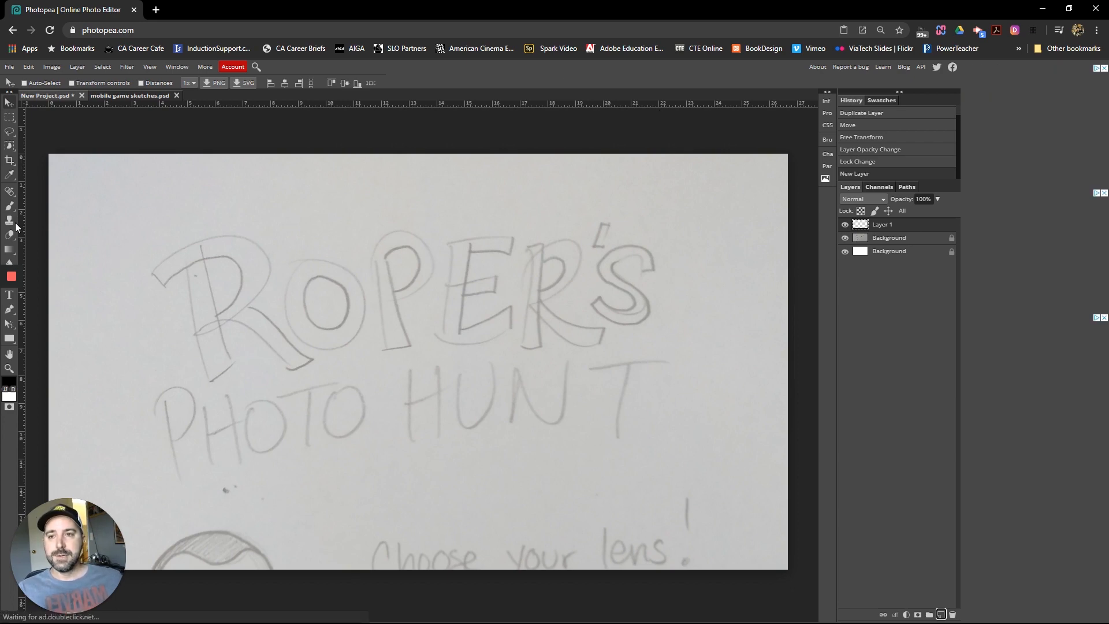
Step: Add the first word of the sketched title as a text layer in capitals and set its size to 300 px
mouse_move(14, 304)
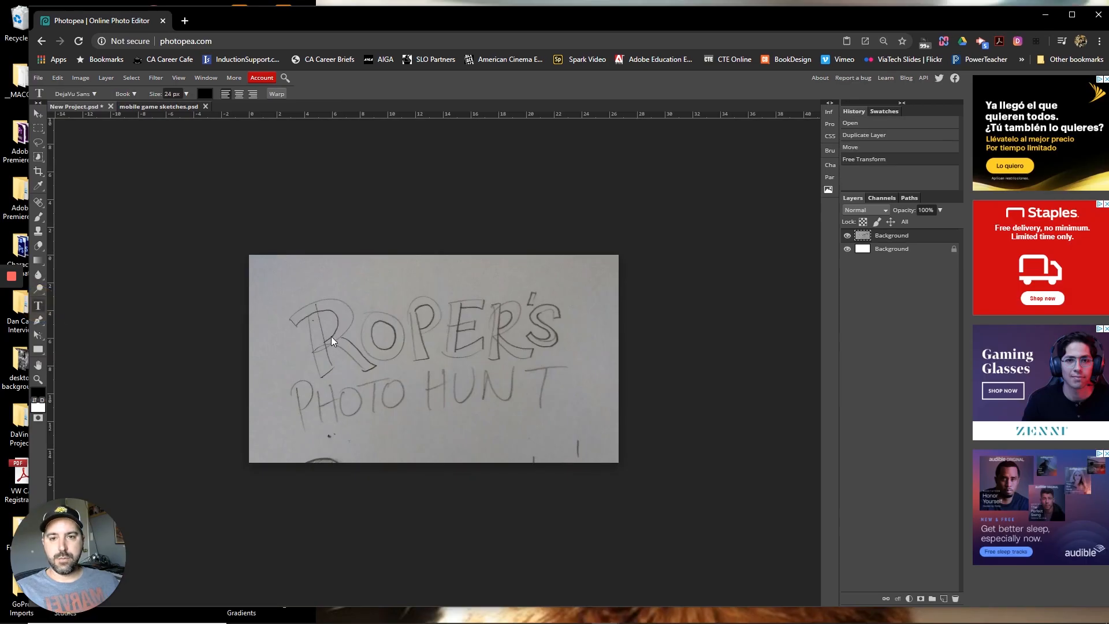
click(332, 341)
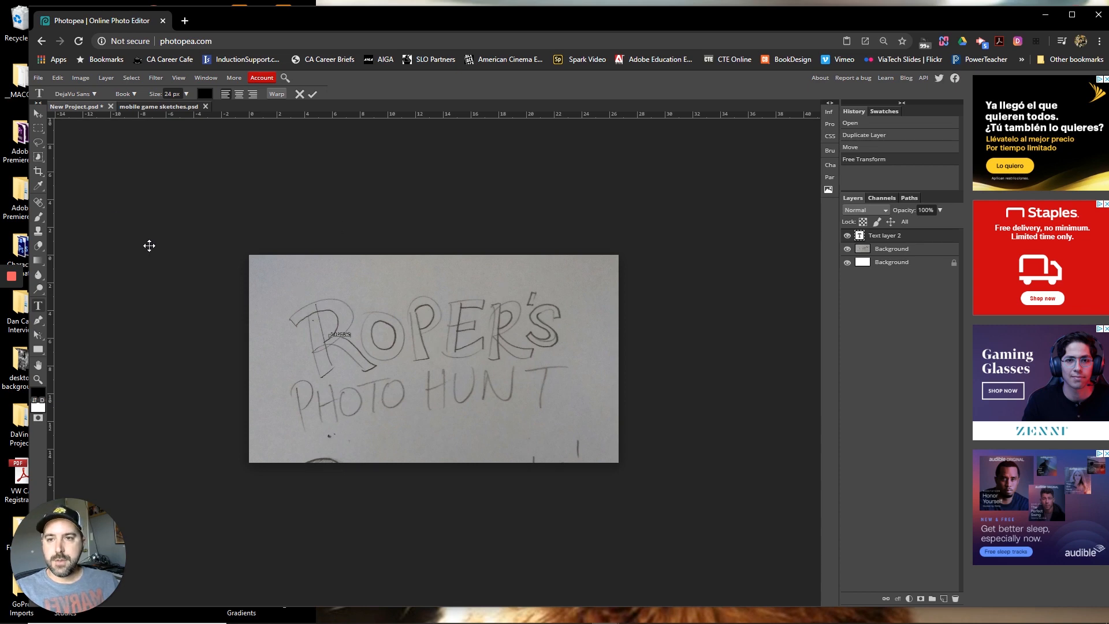
drag(350, 334, 306, 334)
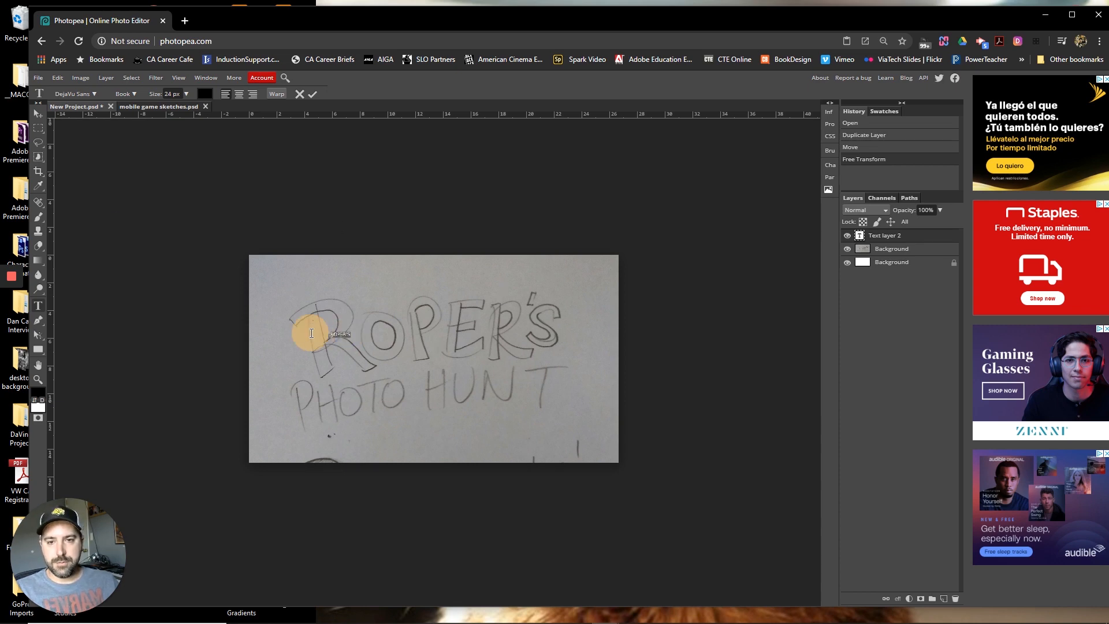
click(187, 94)
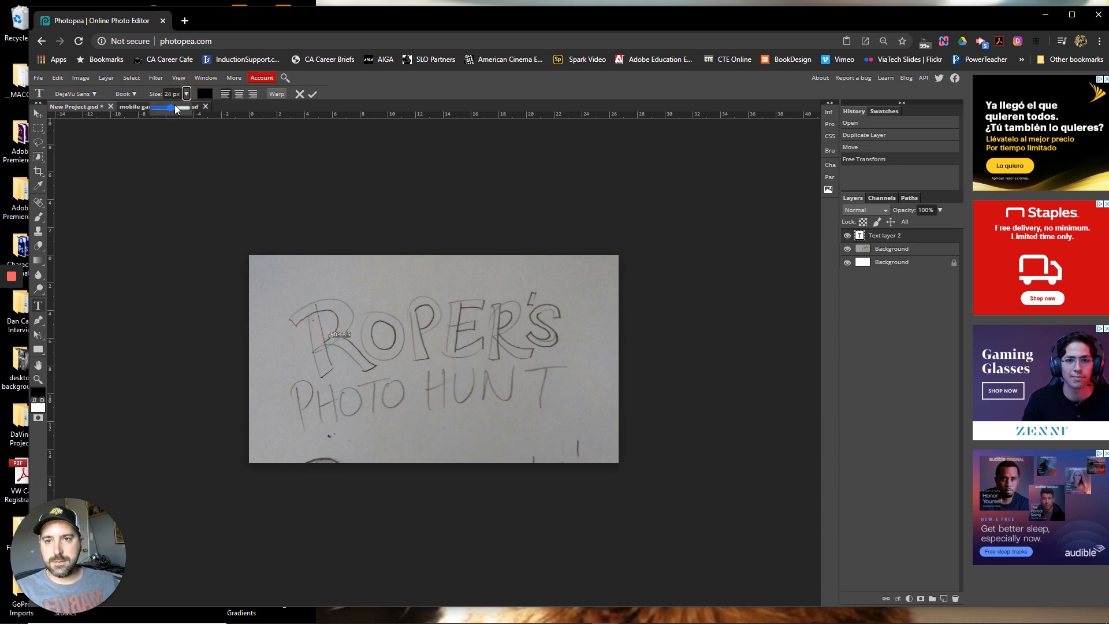
click(173, 96)
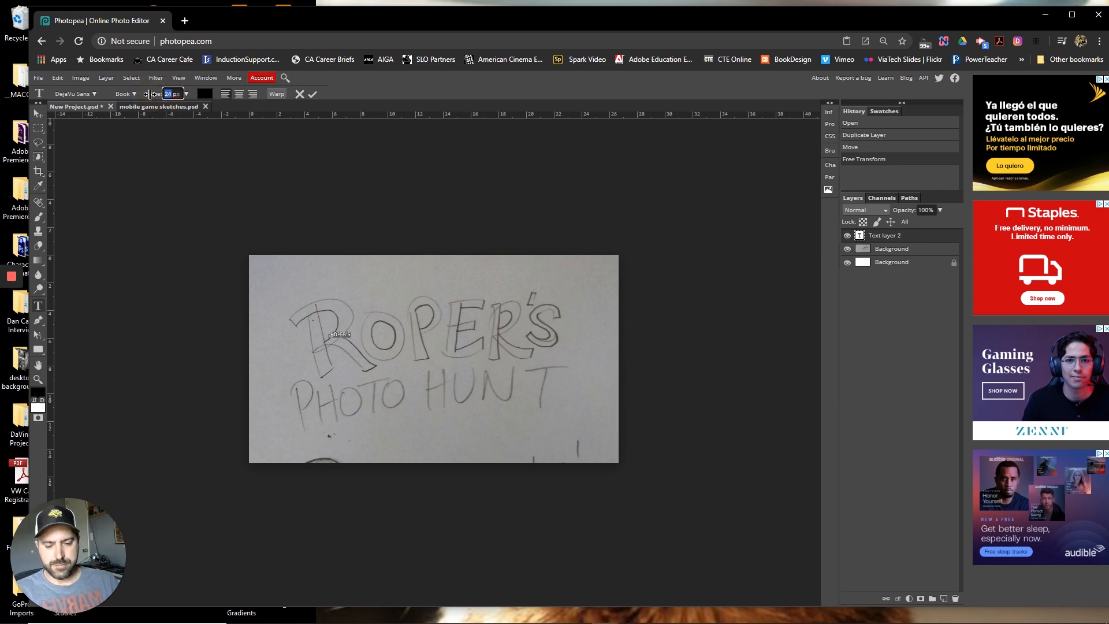
text(300 p)
key(Return)
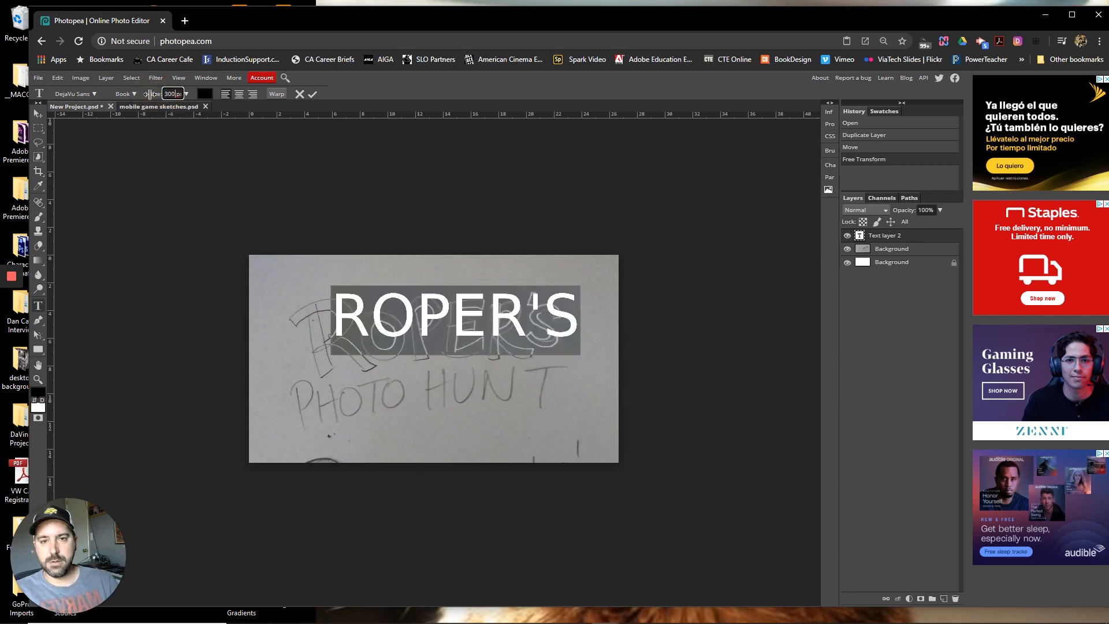
Step: Browse the font list and apply the FORQUE font to the title text
click(95, 94)
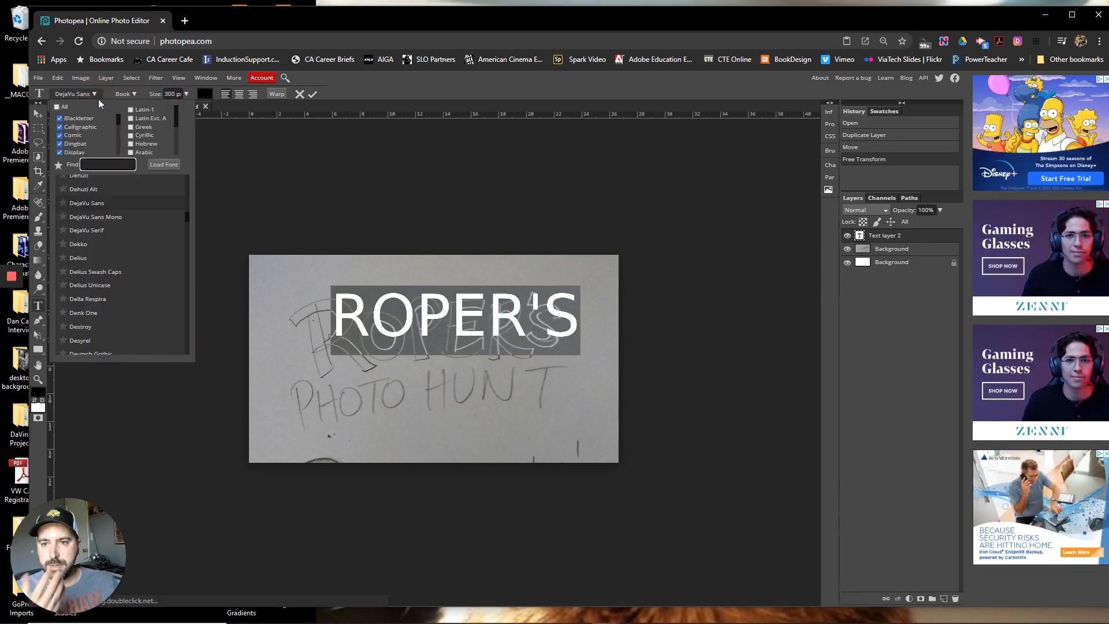
click(187, 211)
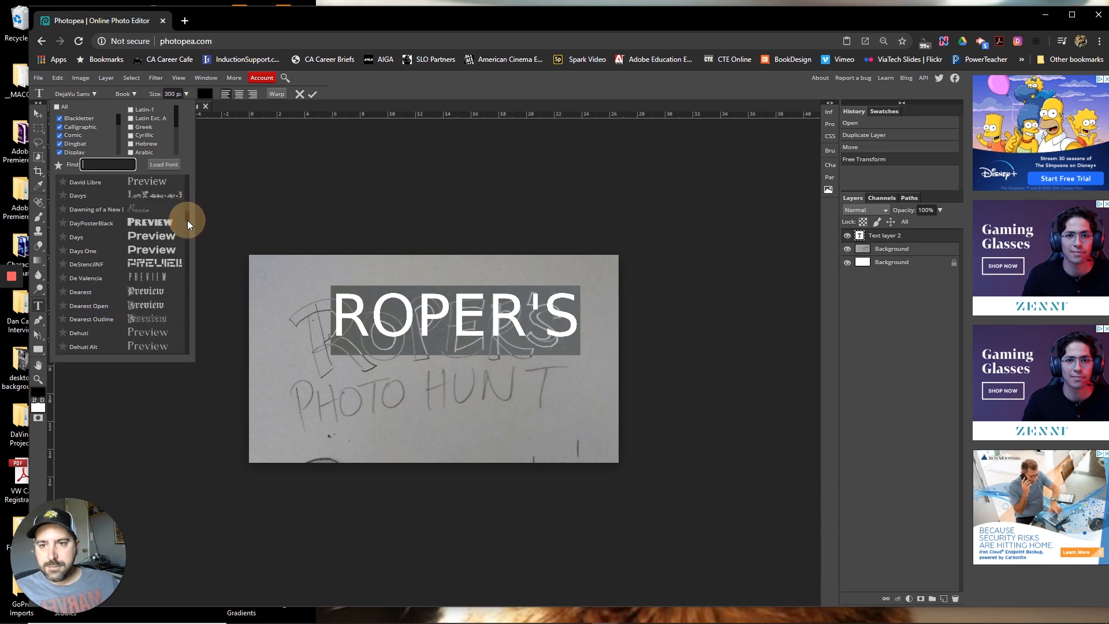
click(186, 217)
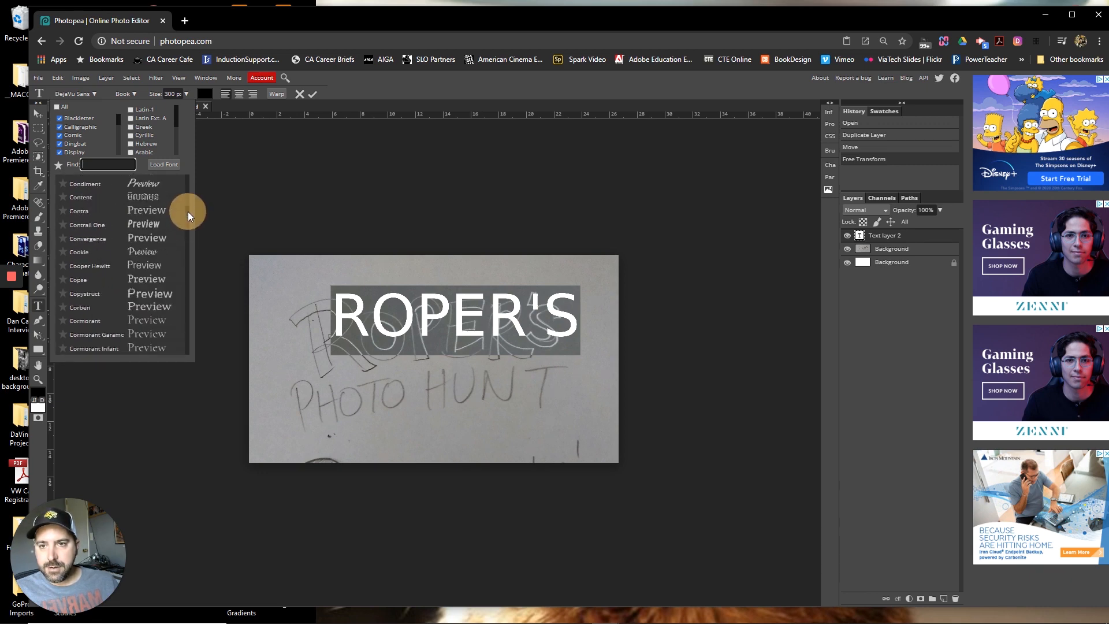
click(186, 222)
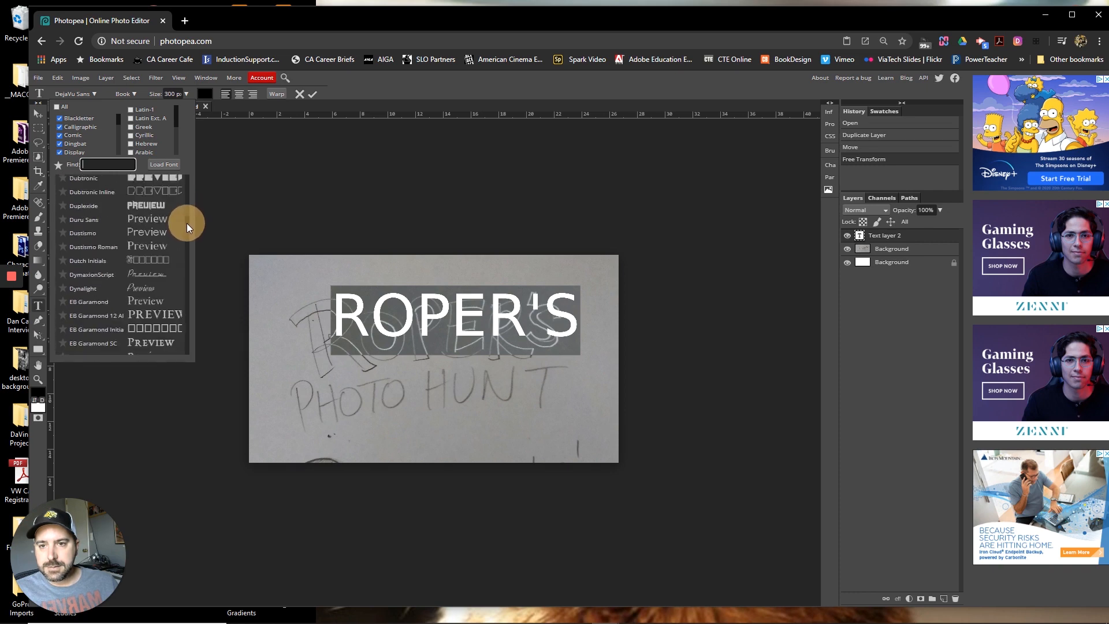
click(186, 223)
click(186, 225)
click(186, 227)
click(186, 228)
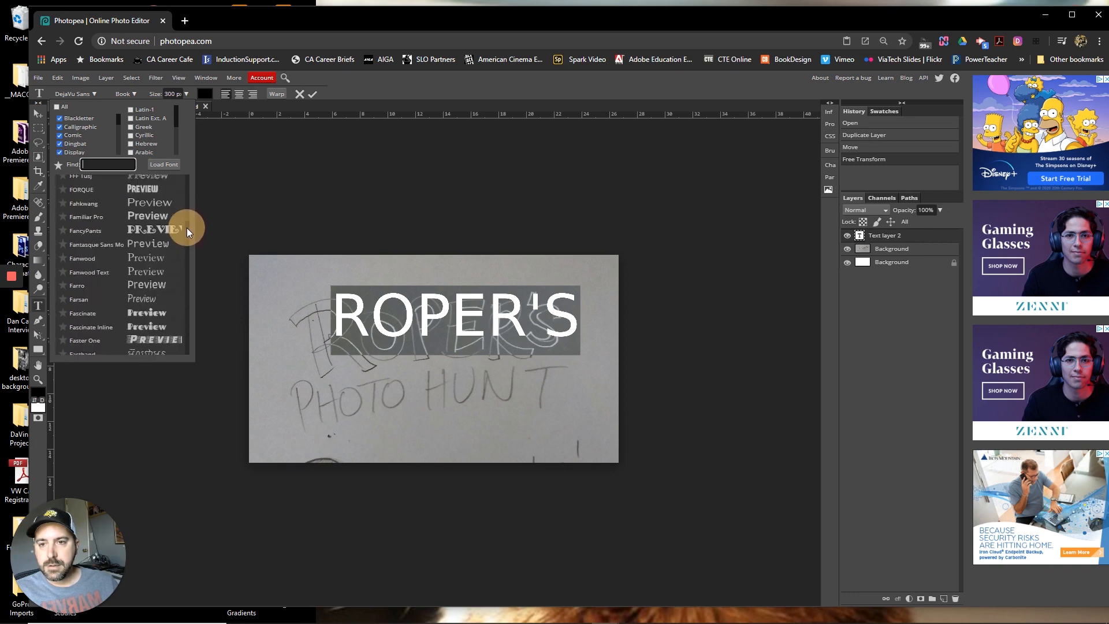
click(146, 190)
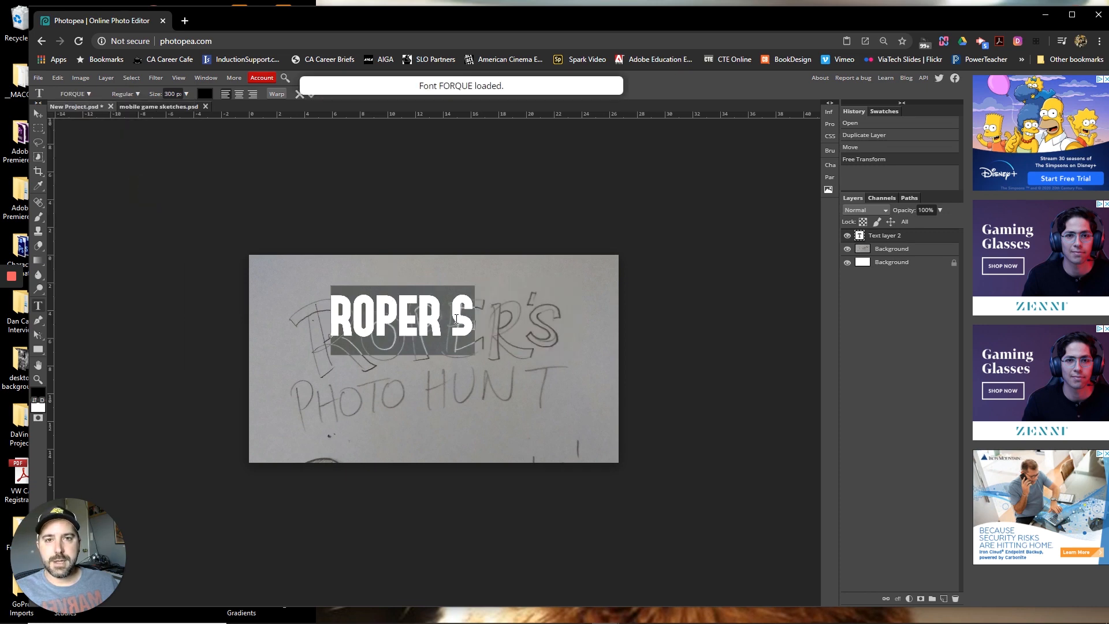
Step: Replace the gap before the title's final S with a comma and raise it as an apostrophe with a 180 px baseline shift
drag(453, 308, 444, 308)
text(,)
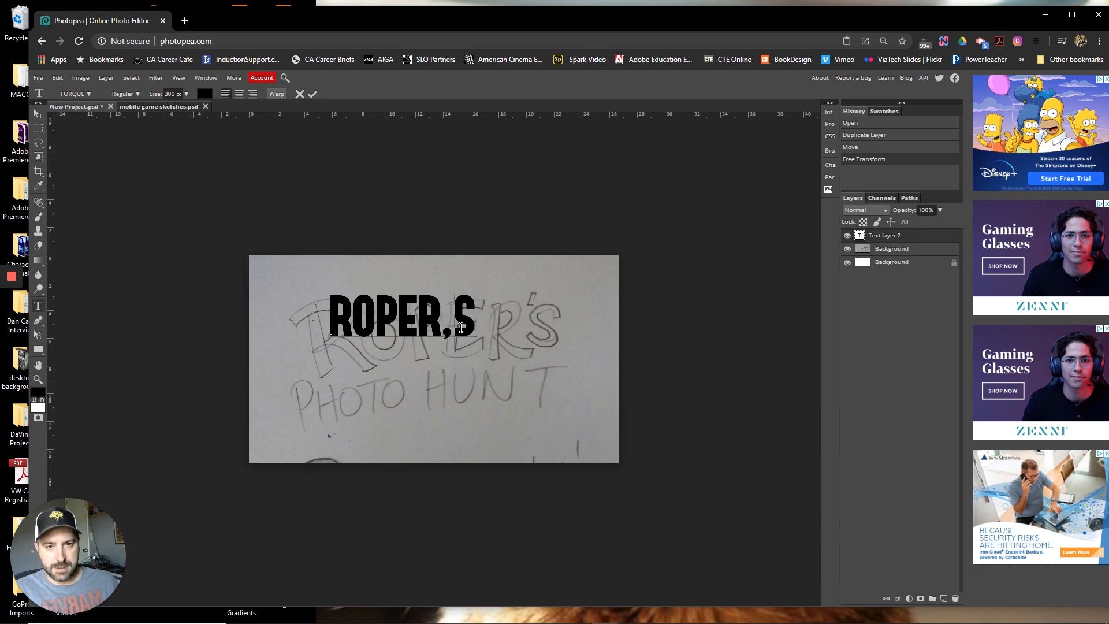
drag(454, 331, 441, 322)
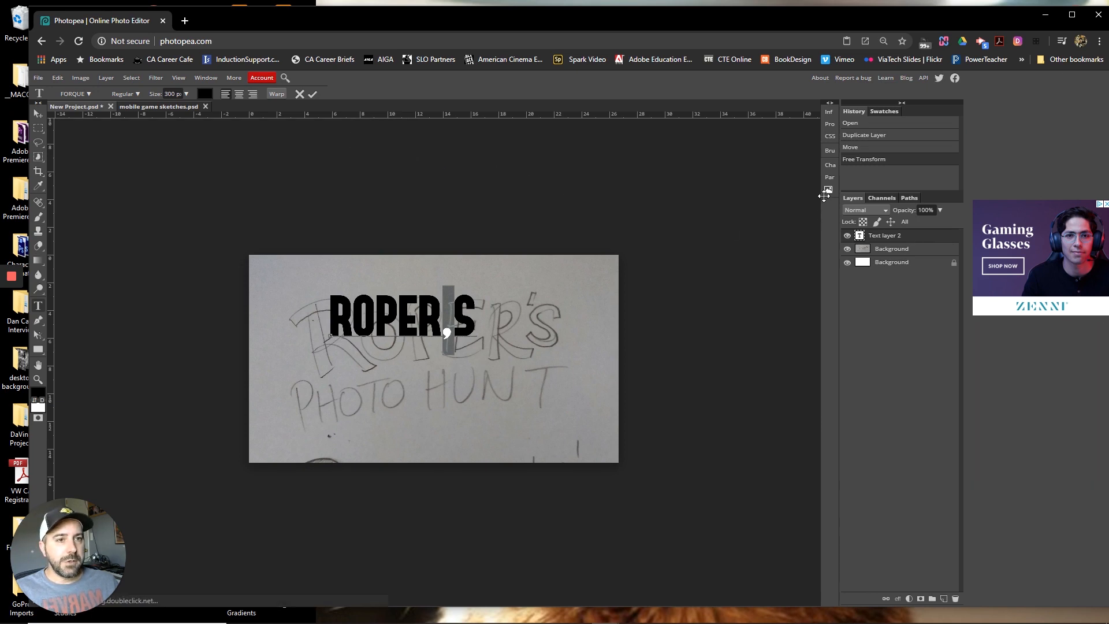
click(831, 166)
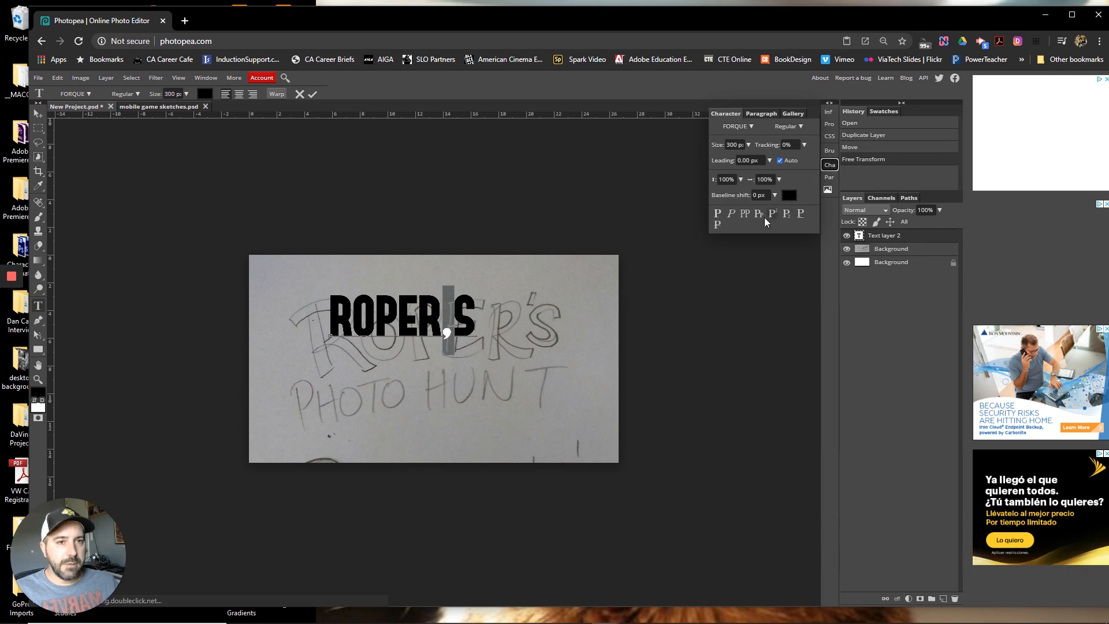
click(759, 194)
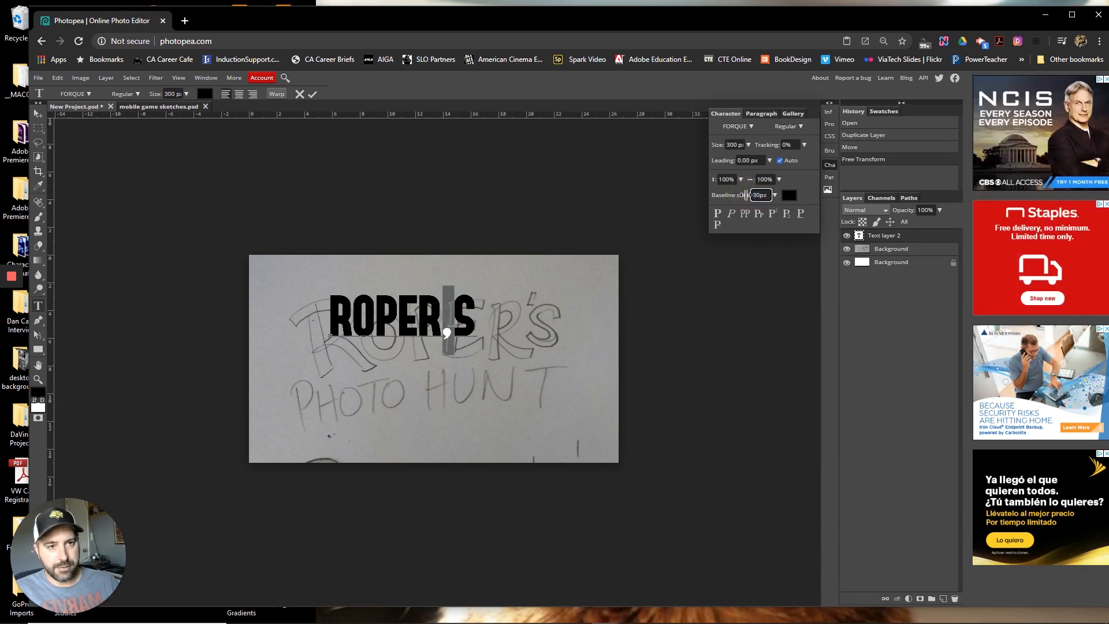
key(Return)
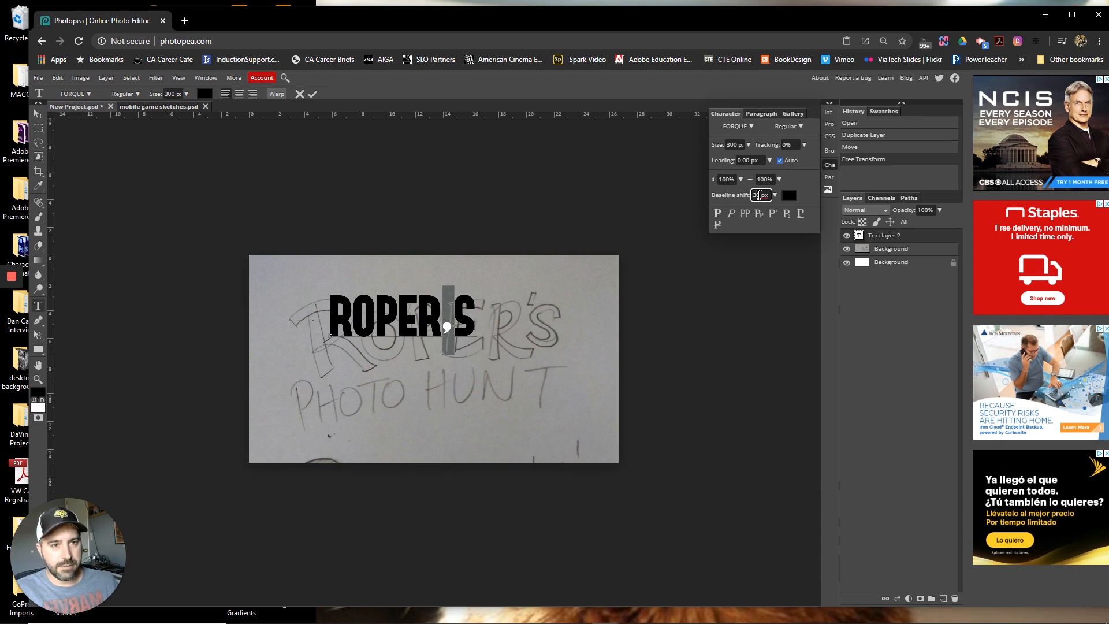
click(760, 195)
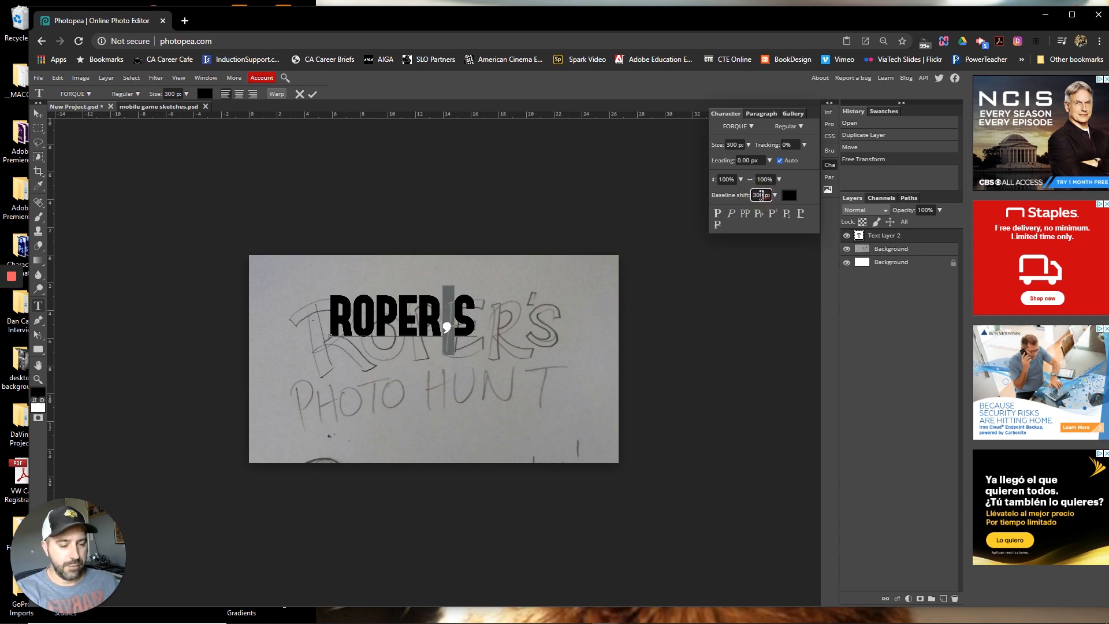
text(0)
key(Return)
double_click(761, 195)
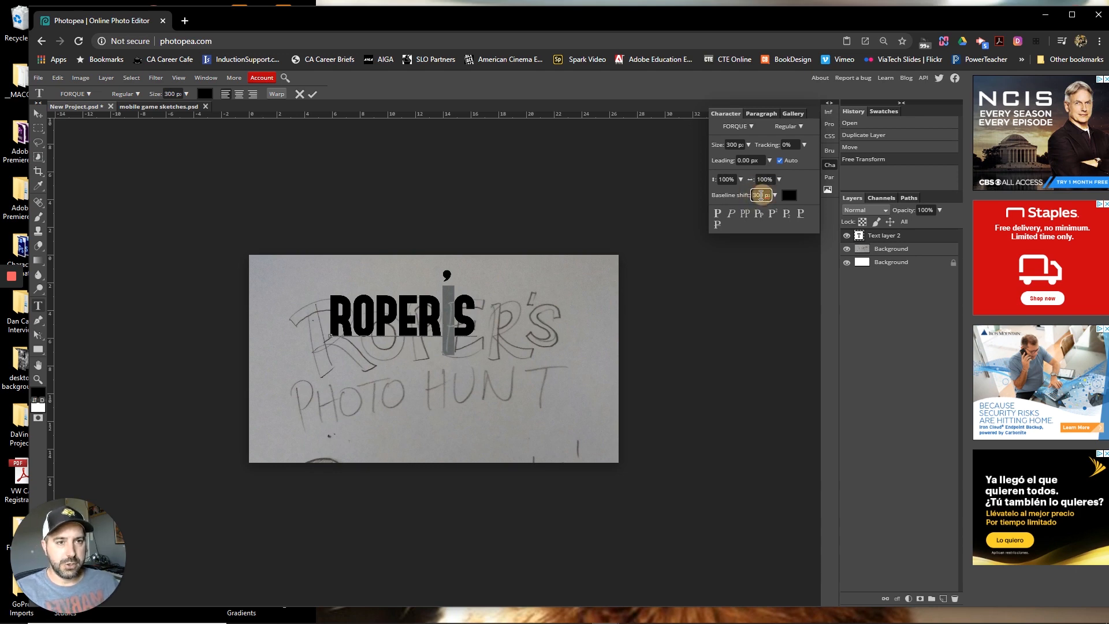
text(2)
key(Return)
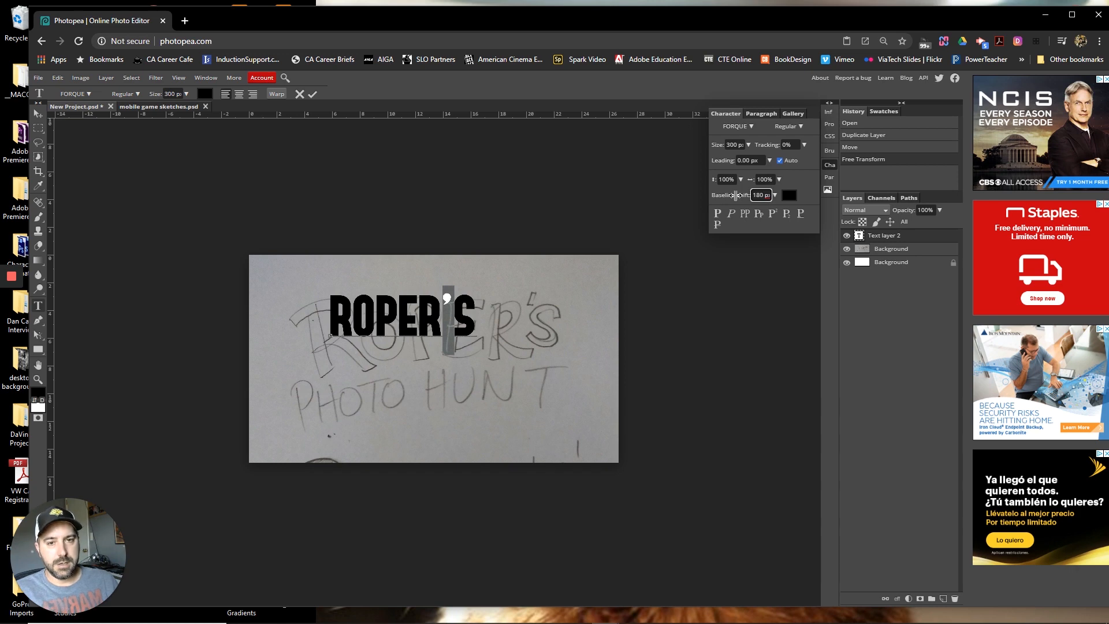
Step: Enlarge the title text proportionally to about 179% and position it over the sketched first word, centred near X 960, Y 337 px
click(38, 113)
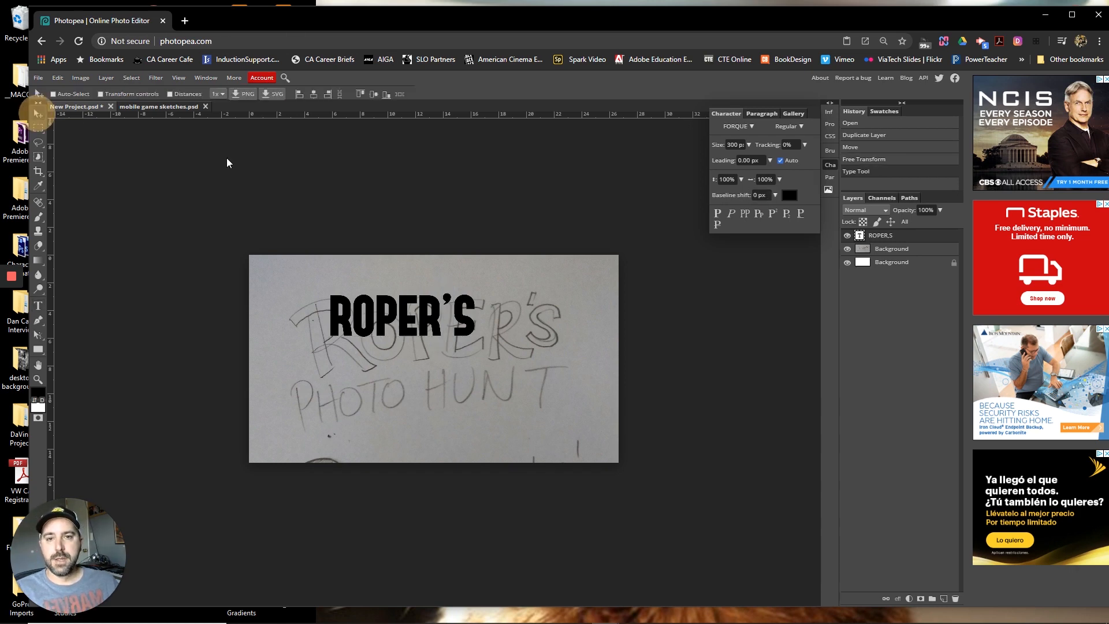
drag(454, 327, 481, 340)
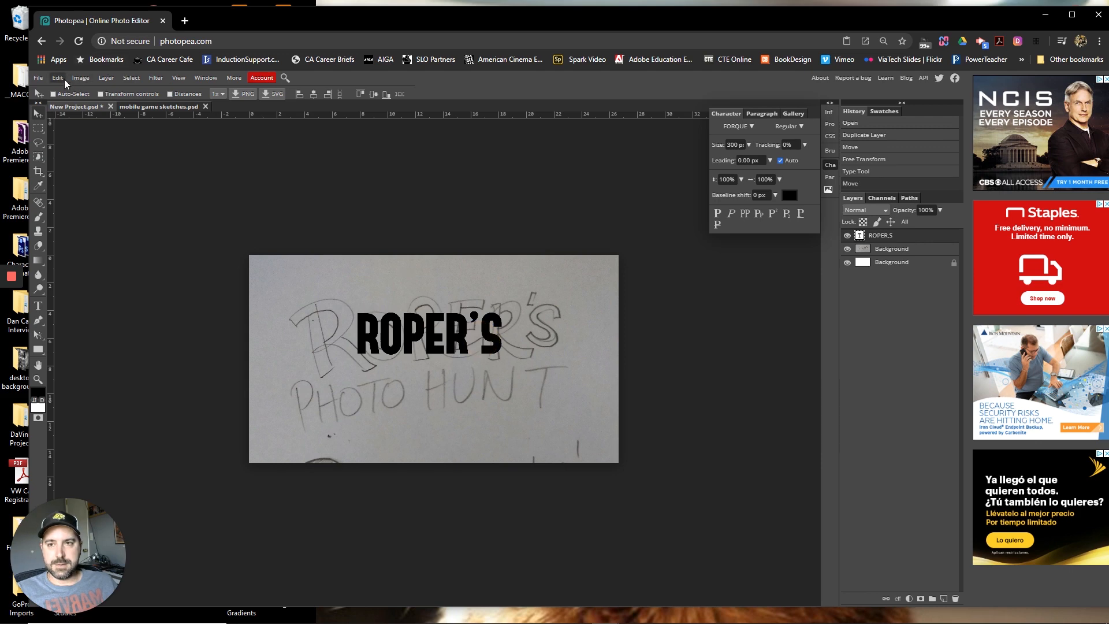
click(58, 78)
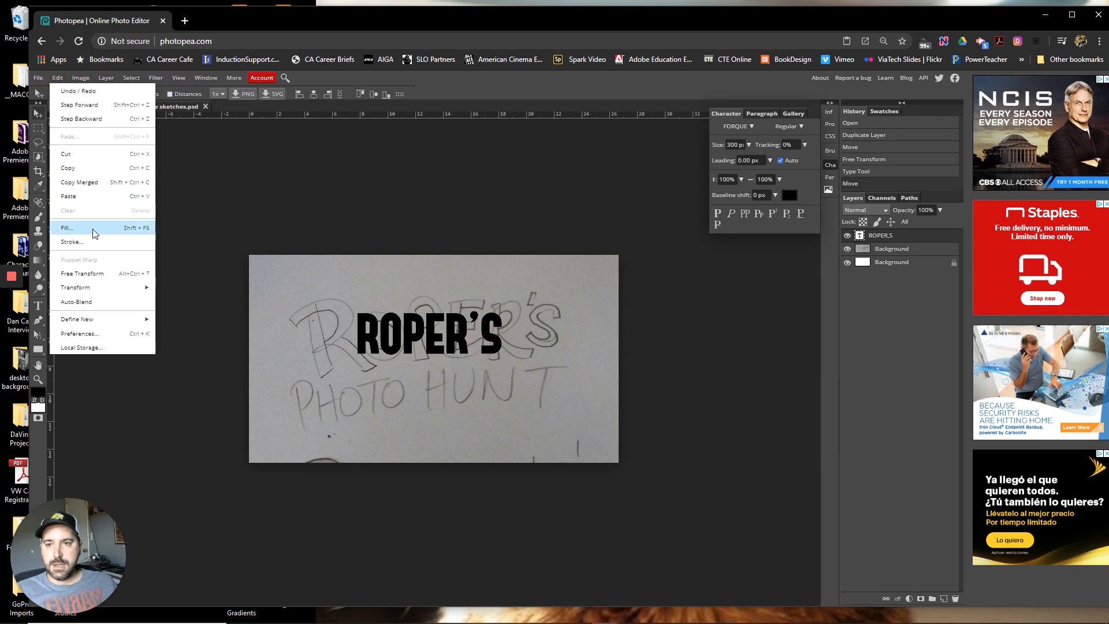
click(101, 275)
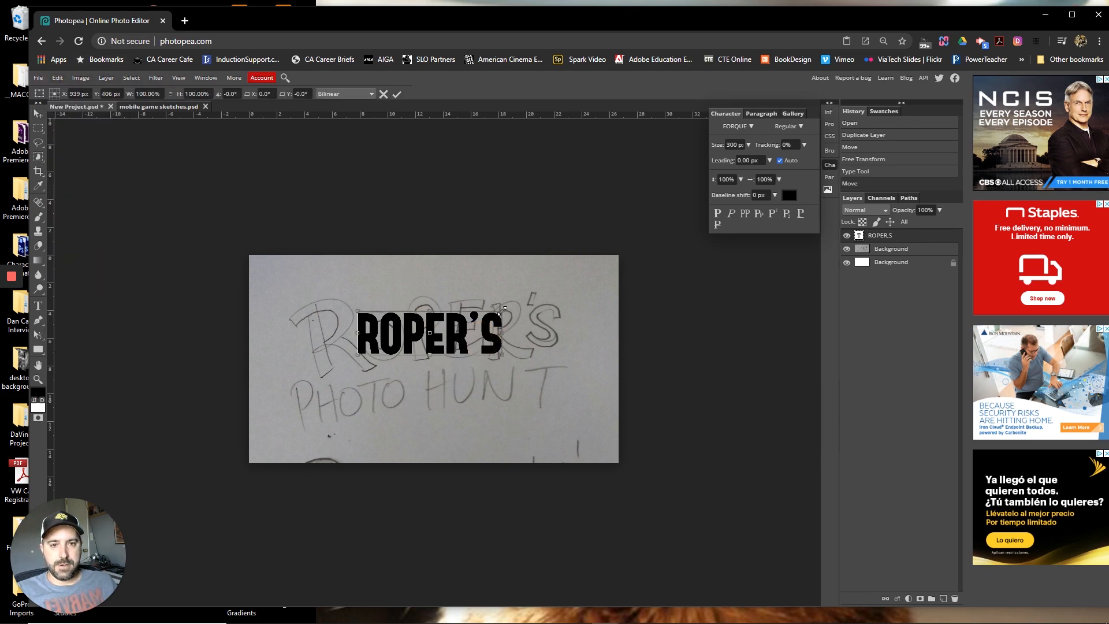
drag(503, 311, 552, 296)
drag(531, 332, 533, 317)
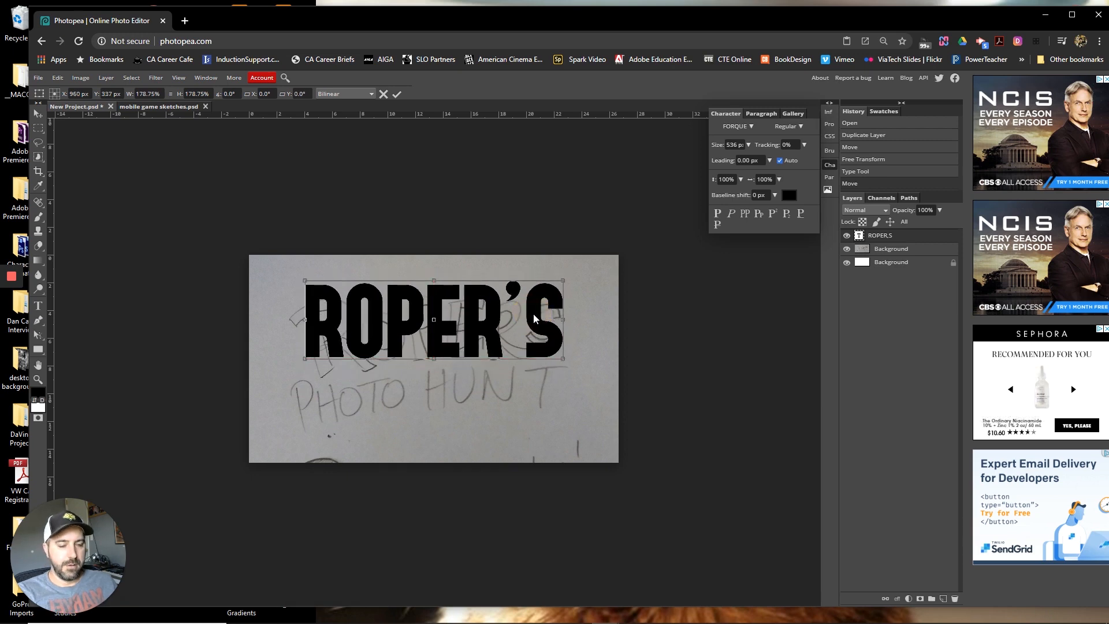
key(Return)
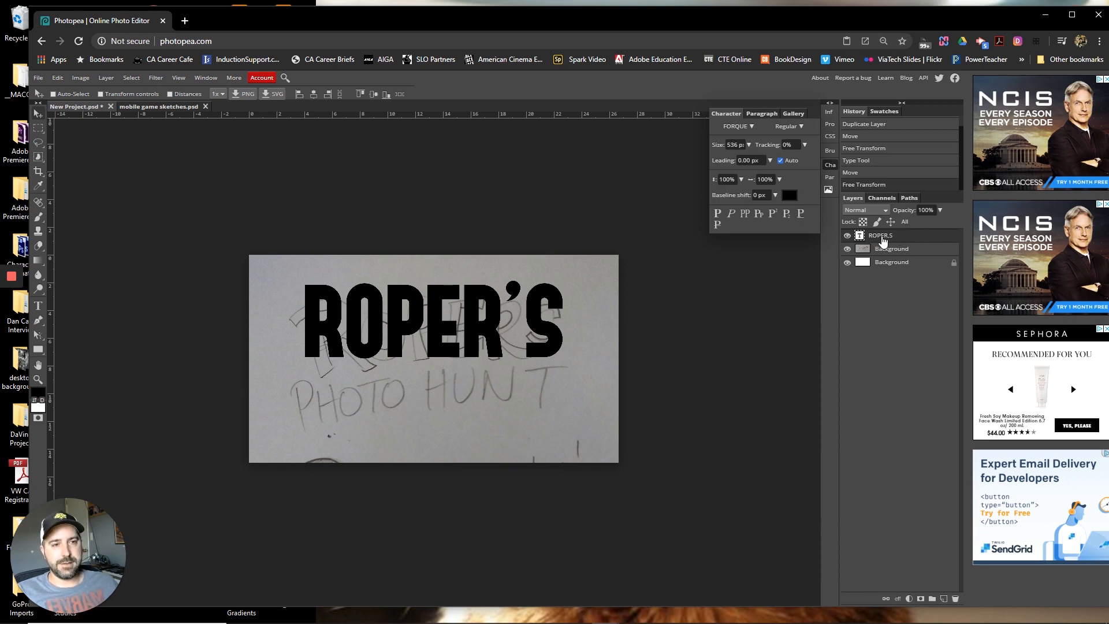
Step: Open the blending options of the title text layer and add a Gradient Overlay
right_click(883, 241)
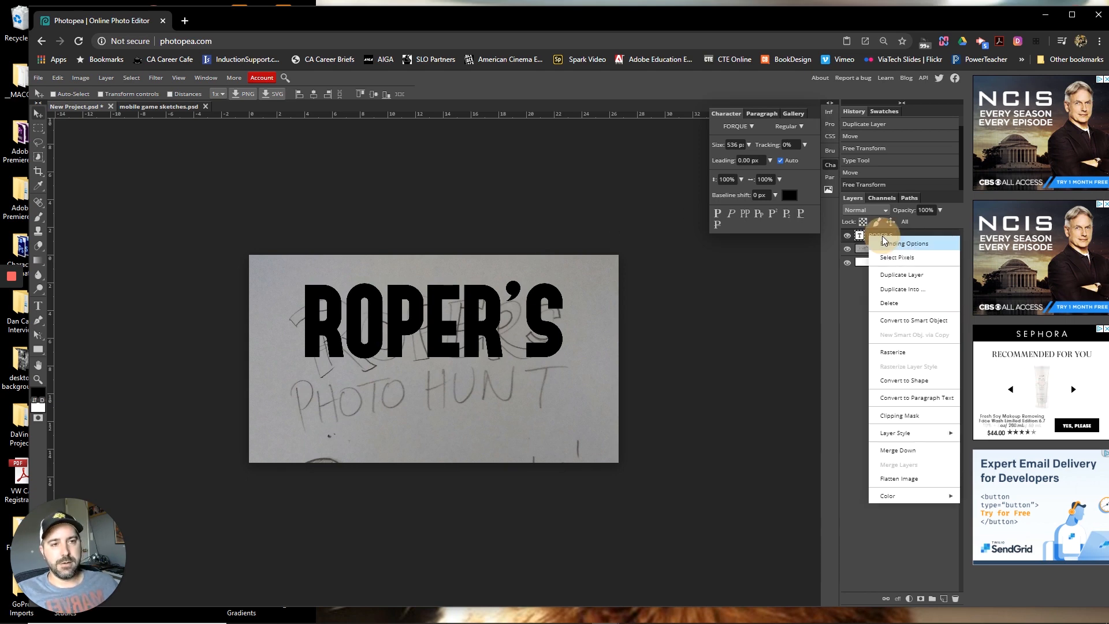
click(911, 248)
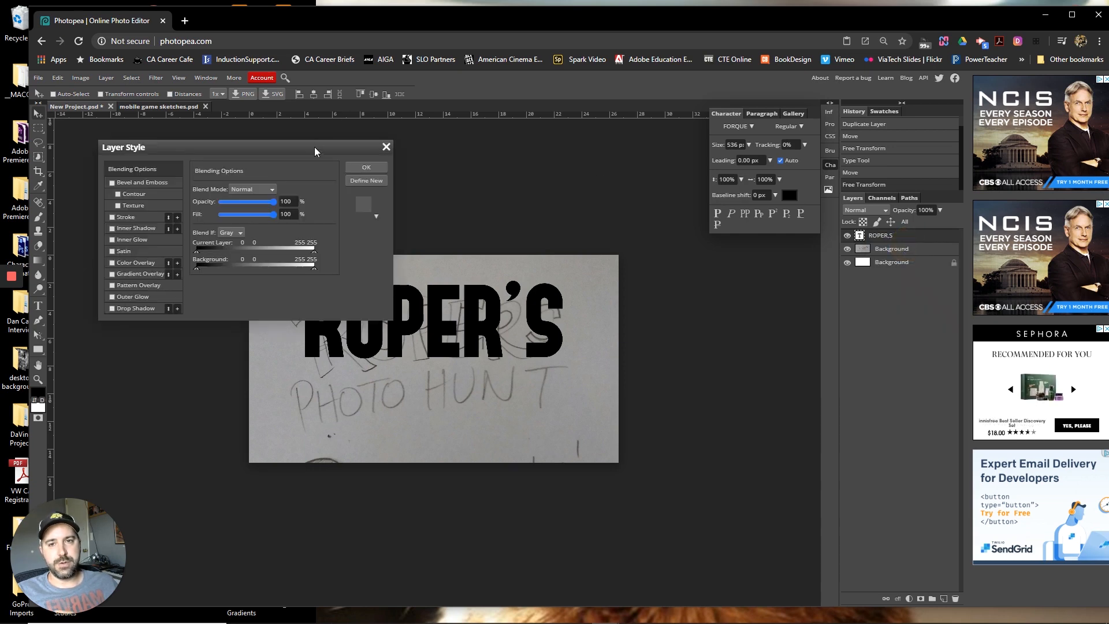
drag(315, 152, 798, 261)
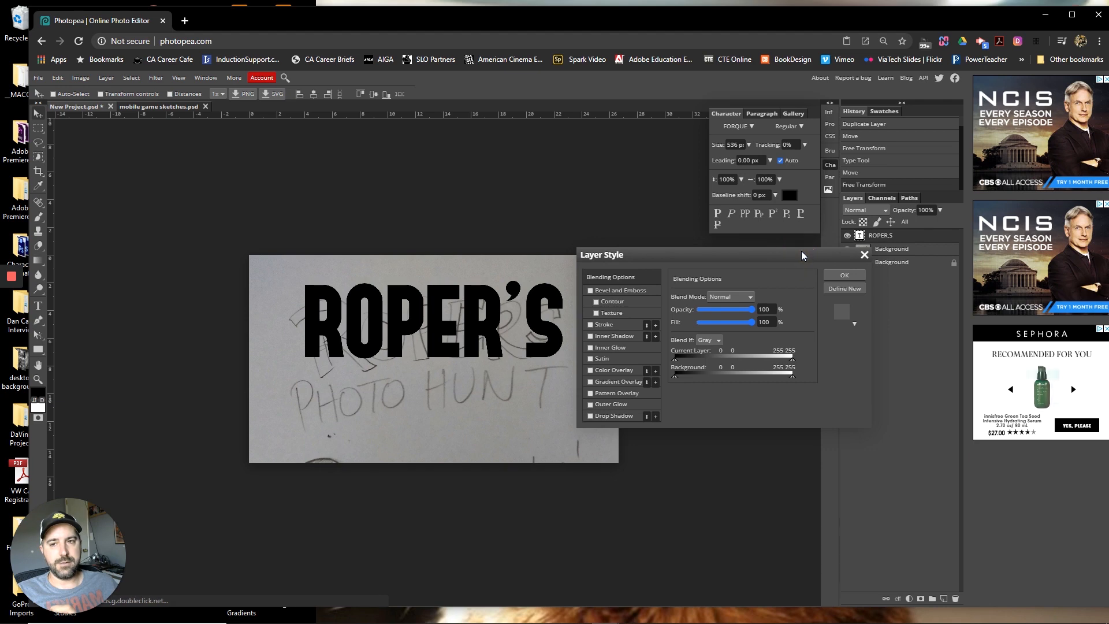
click(610, 382)
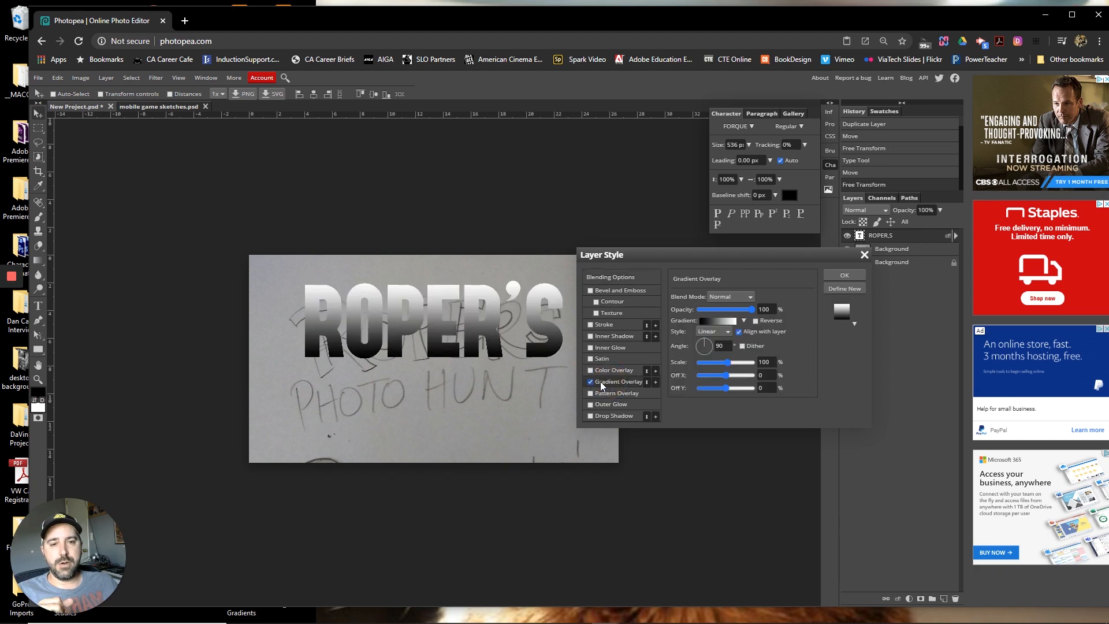
Step: Change the overlay gradient's white end stop to golden yellow, hex fccf12
click(719, 320)
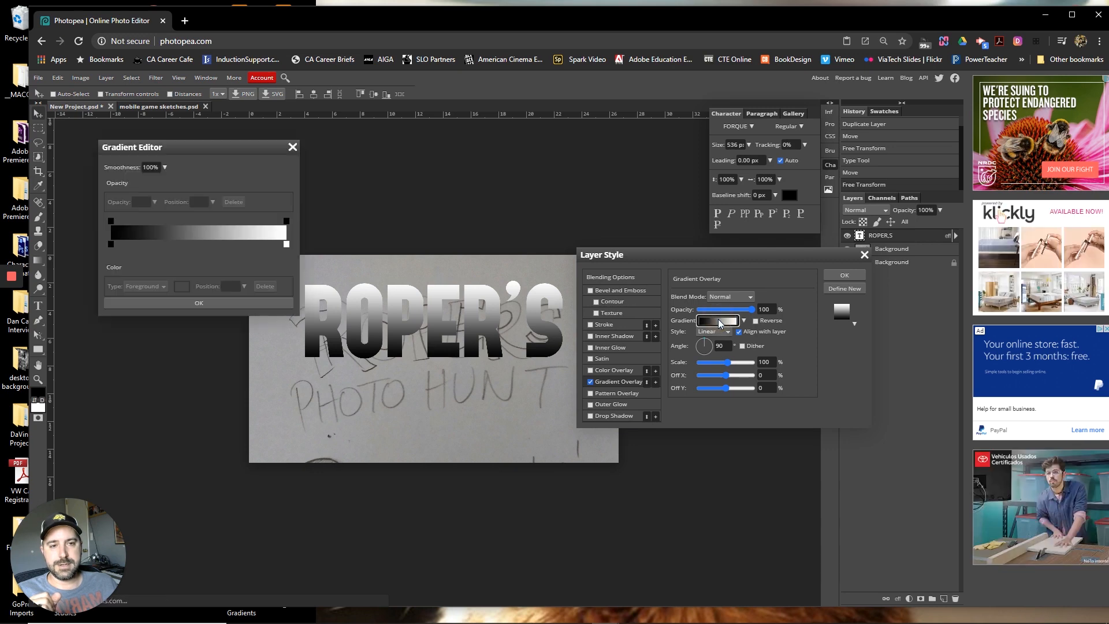
click(285, 244)
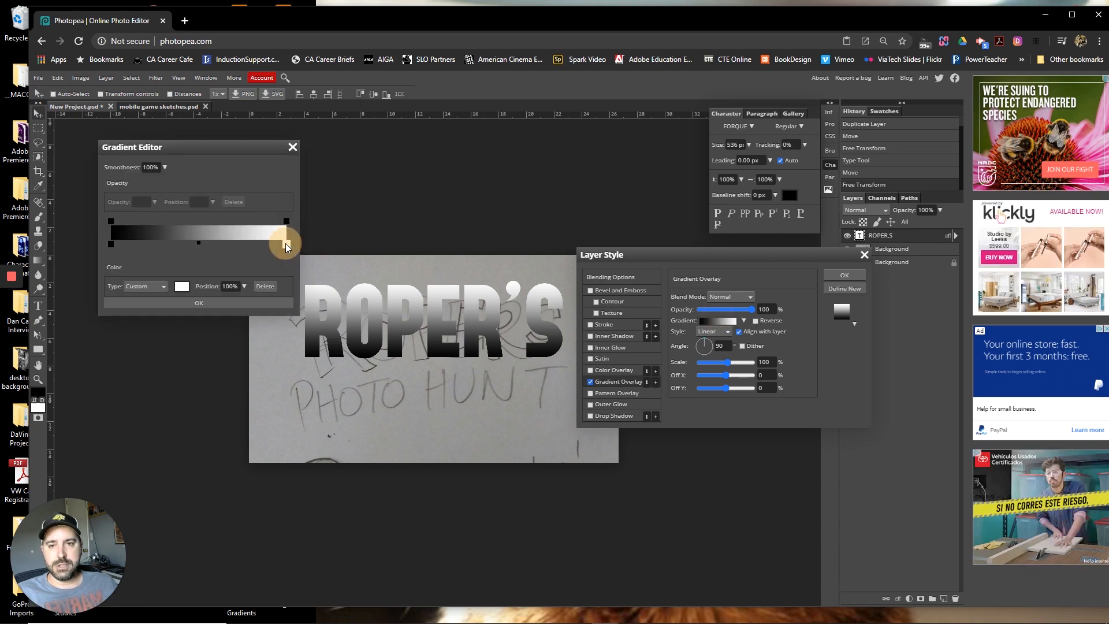
double_click(286, 244)
click(228, 262)
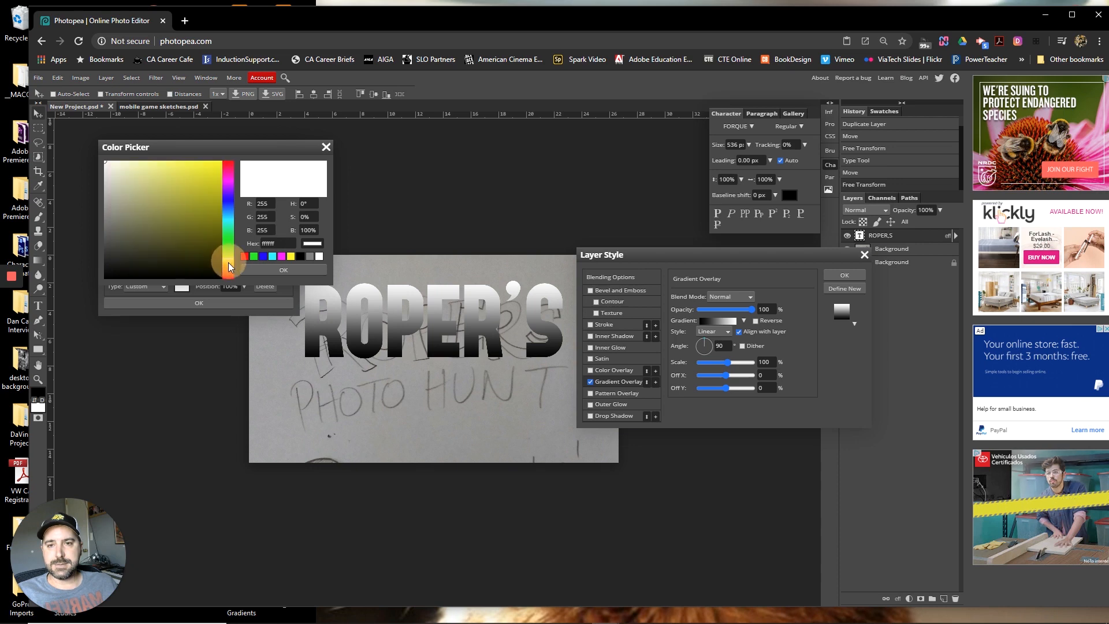
drag(212, 167, 213, 161)
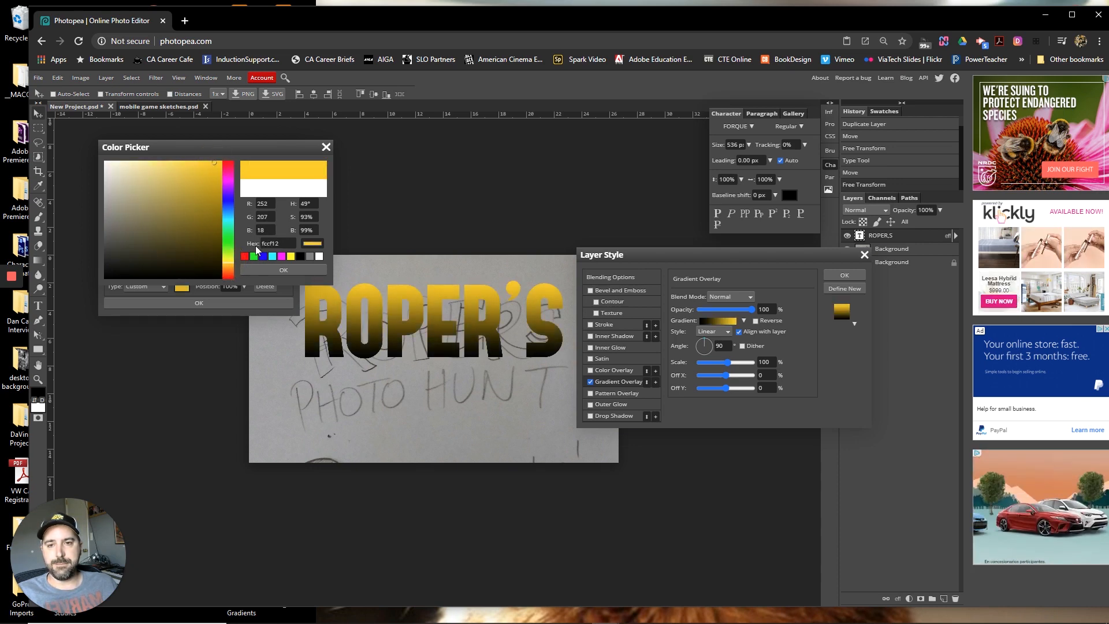
click(282, 270)
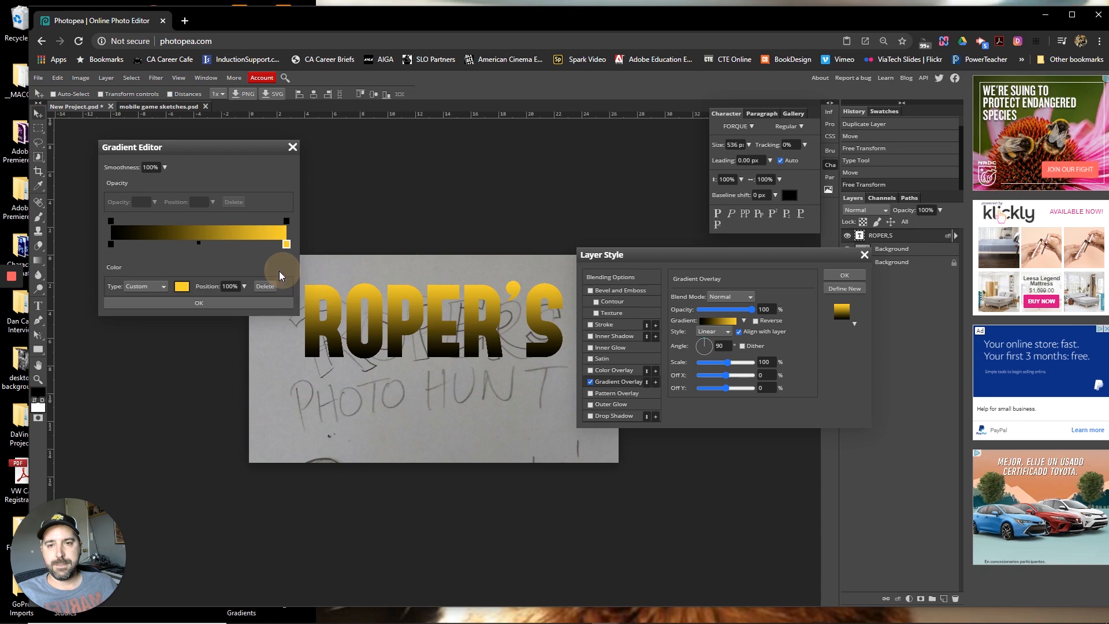
Step: Change the gradient's black start stop to orange, hex e06c15, and compare the title with and without the overlay
double_click(111, 245)
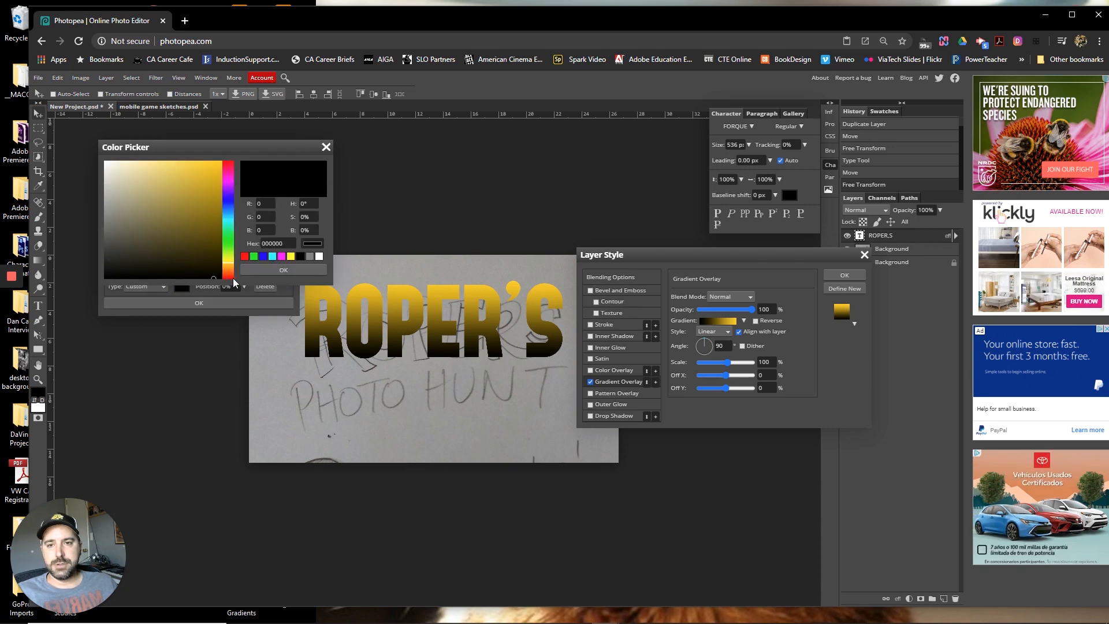
drag(231, 268, 231, 270)
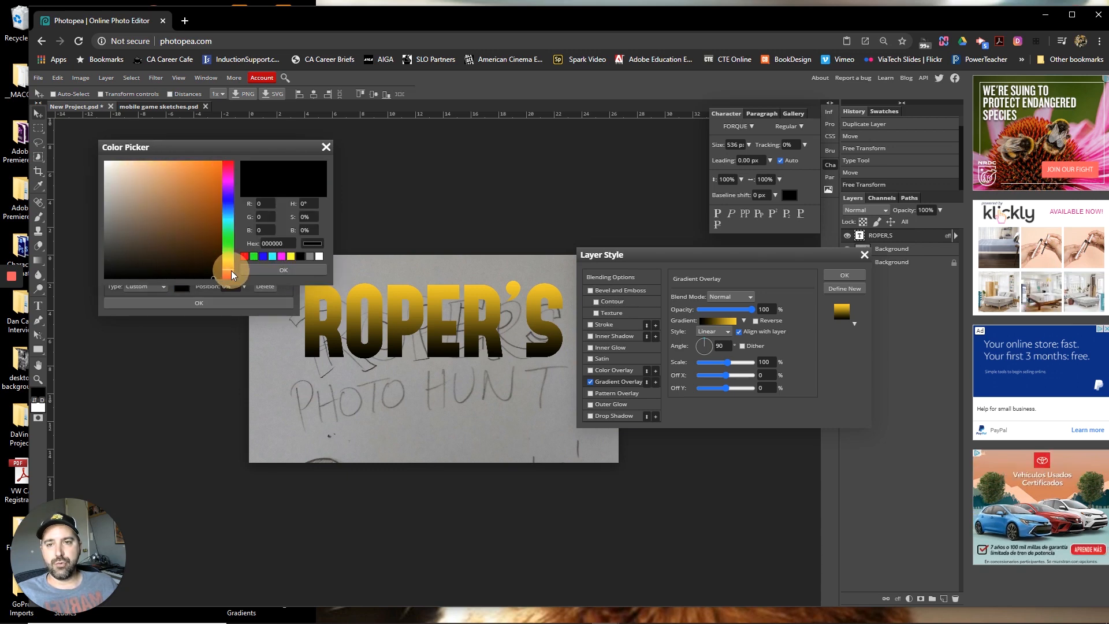
drag(208, 186, 210, 175)
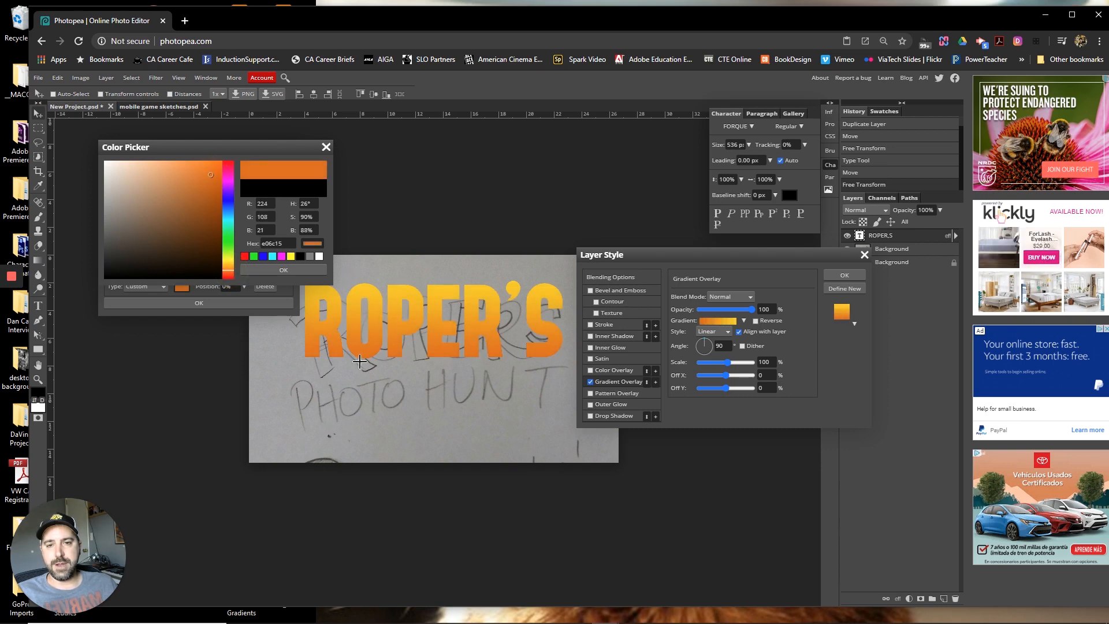
click(282, 272)
click(210, 302)
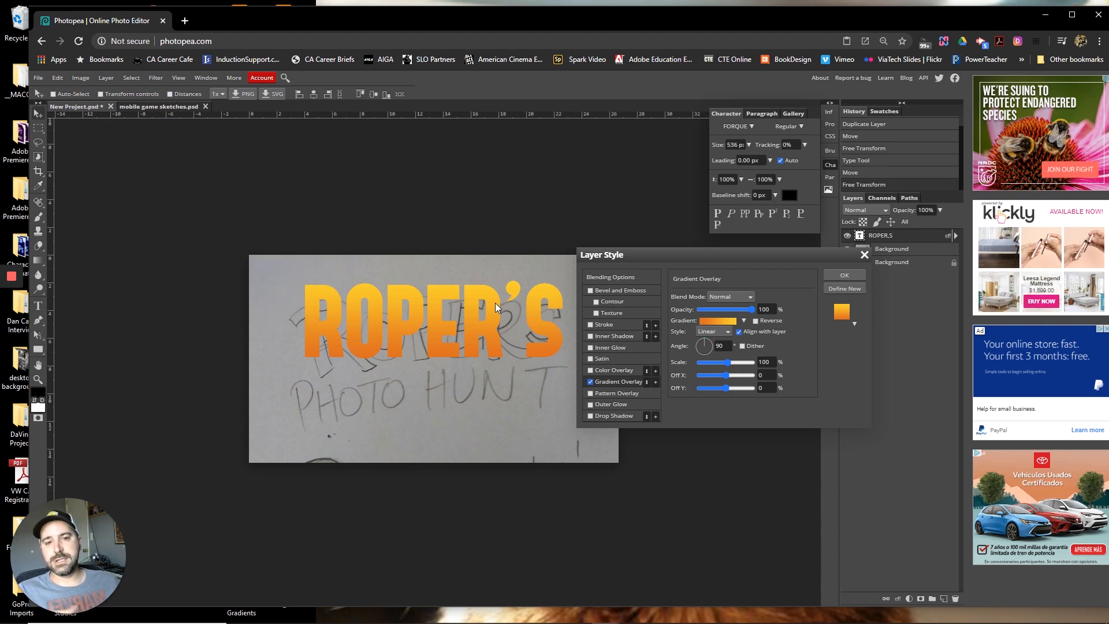
click(589, 381)
click(590, 381)
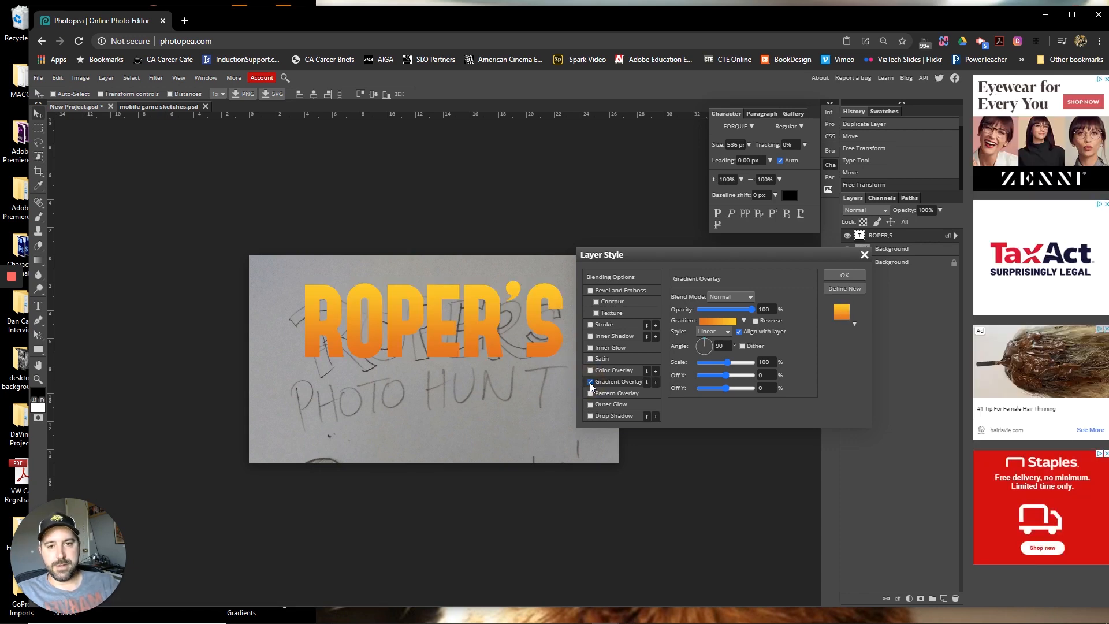
Step: Add a white outside stroke to the title text and set its size to 10 px
click(608, 324)
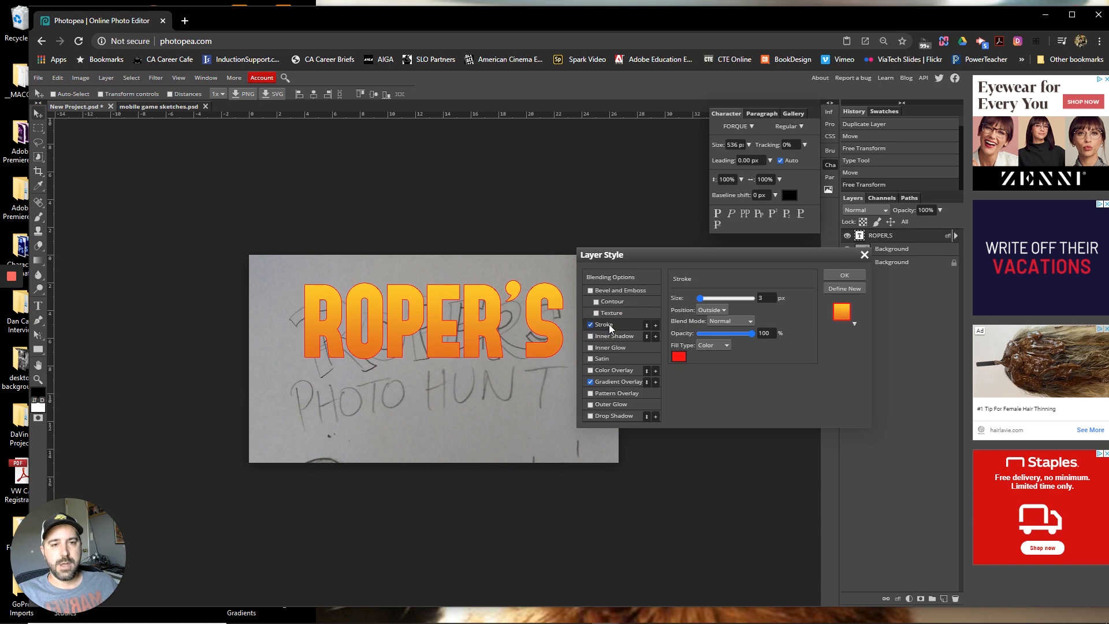
click(678, 358)
drag(123, 171, 102, 158)
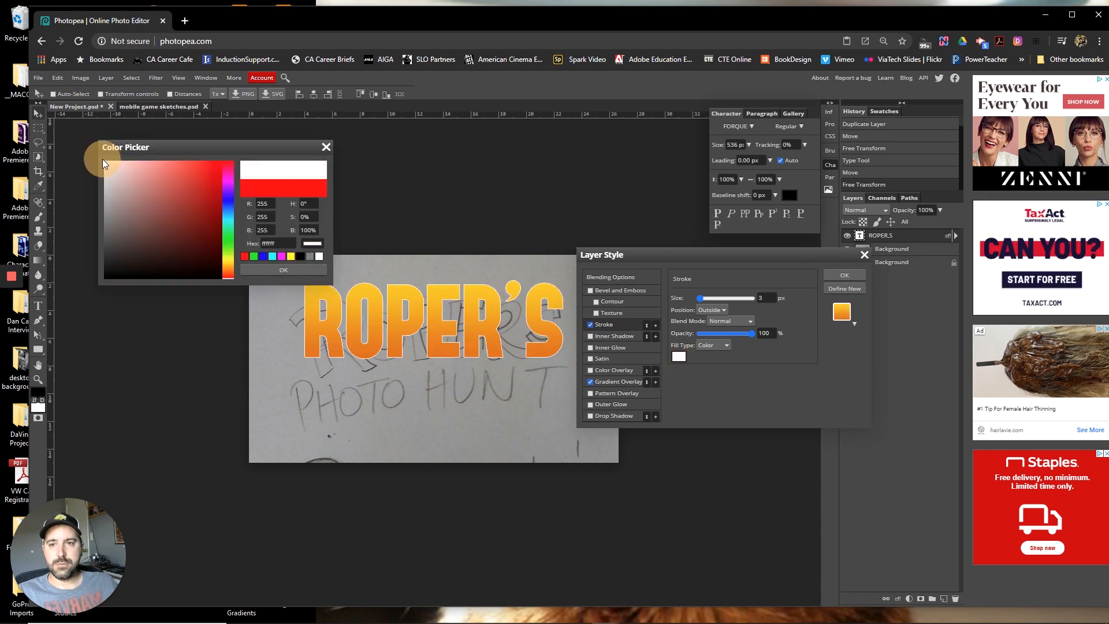
click(284, 269)
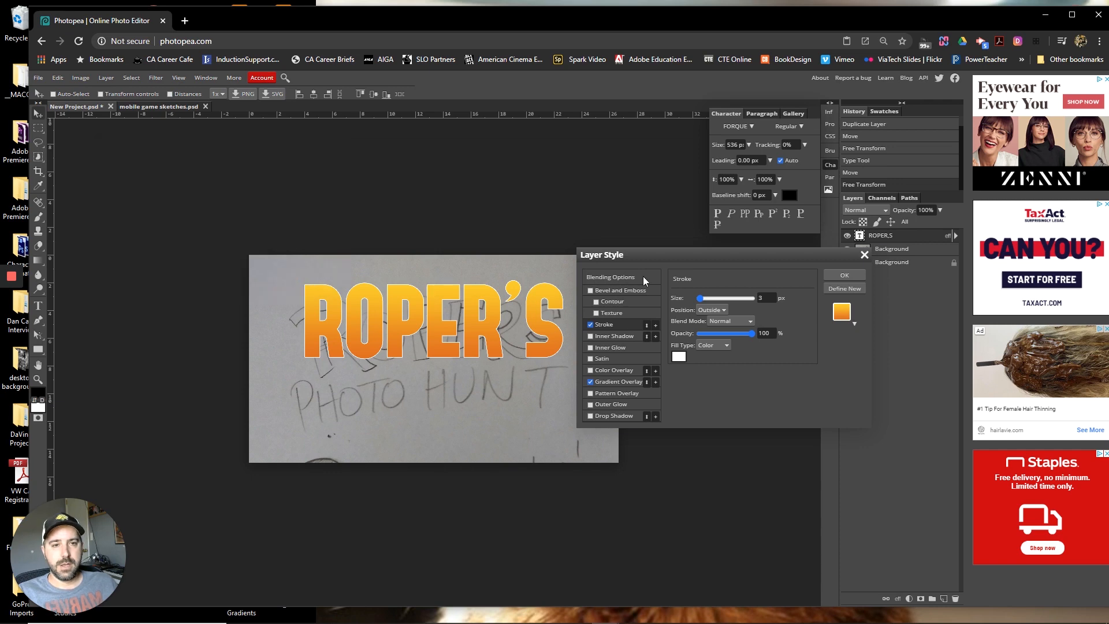
drag(700, 300, 702, 300)
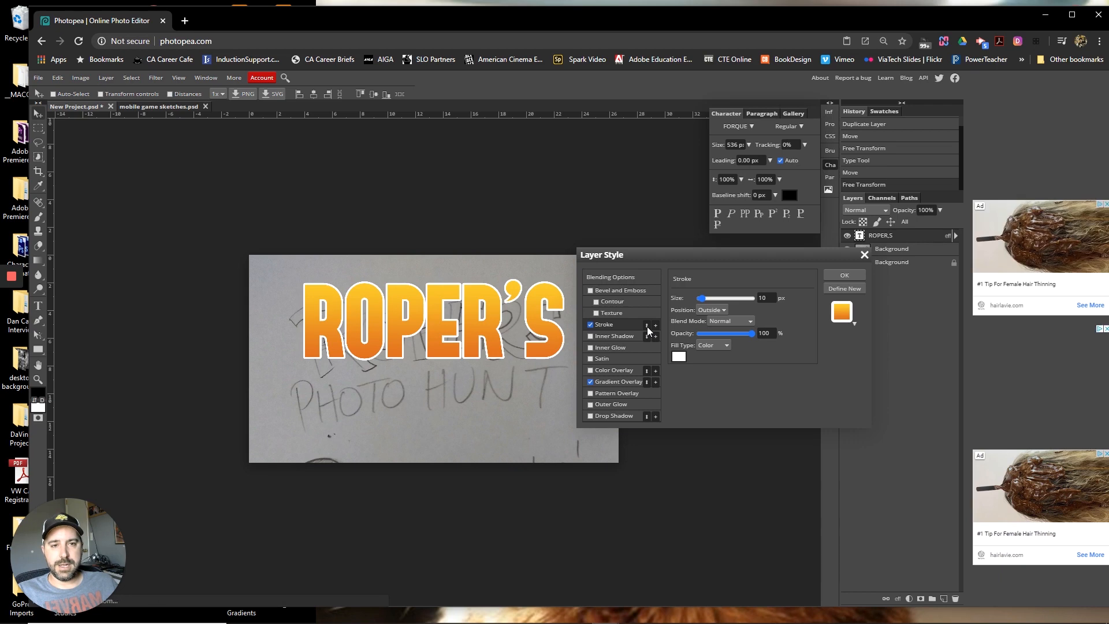
Step: Add a second outside stroke to the title text, color it near-black (hex 030303) and set its size to 41 px
click(656, 326)
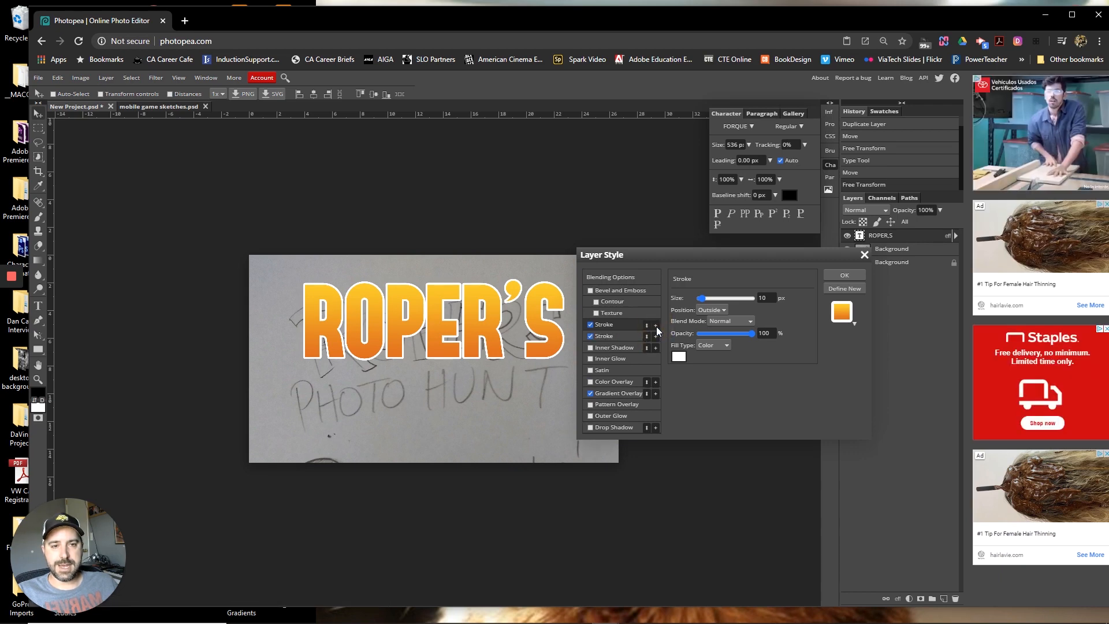
click(615, 339)
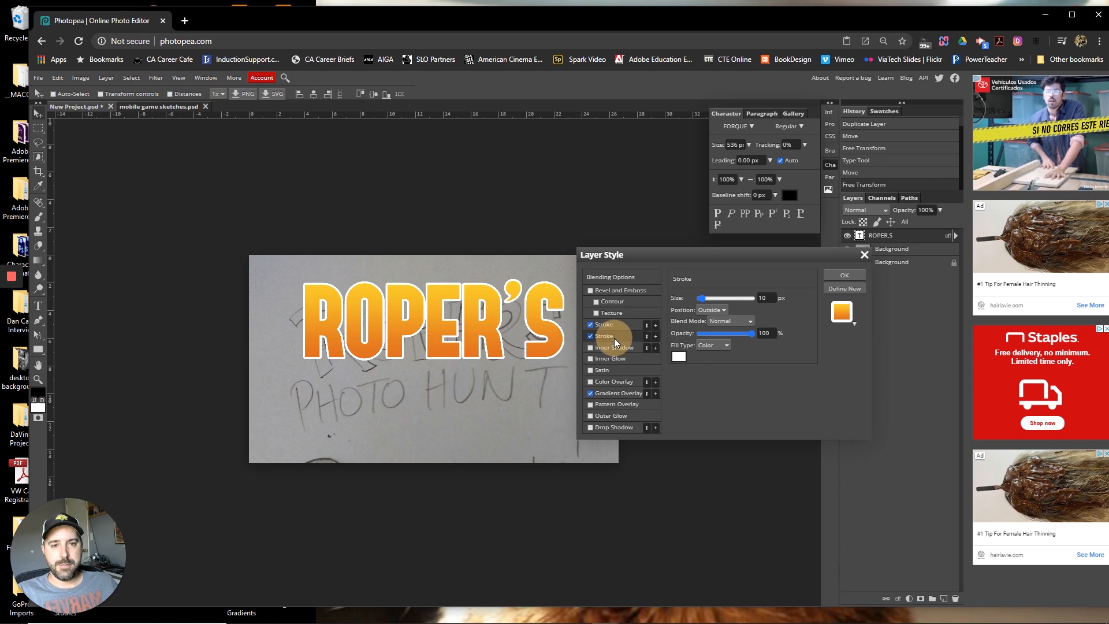
click(678, 356)
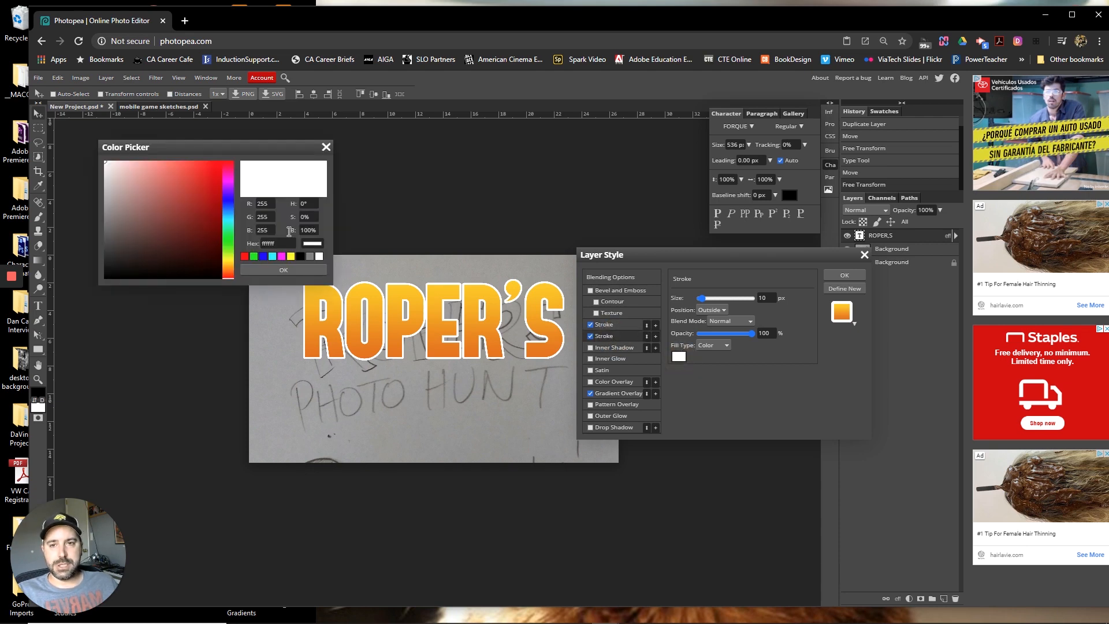
click(107, 279)
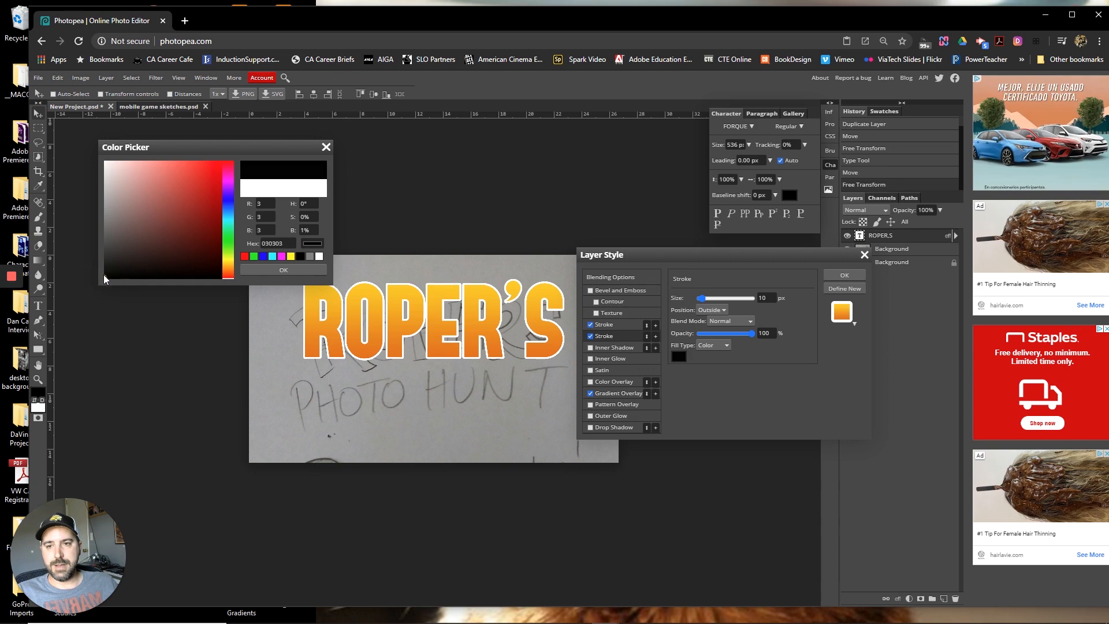
click(265, 270)
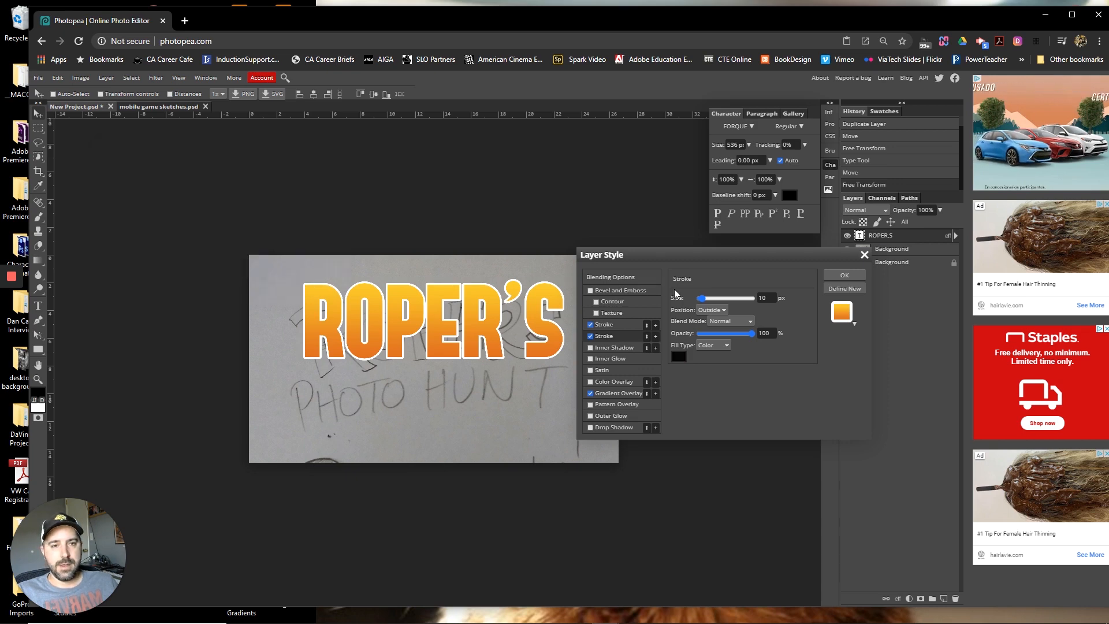
click(703, 299)
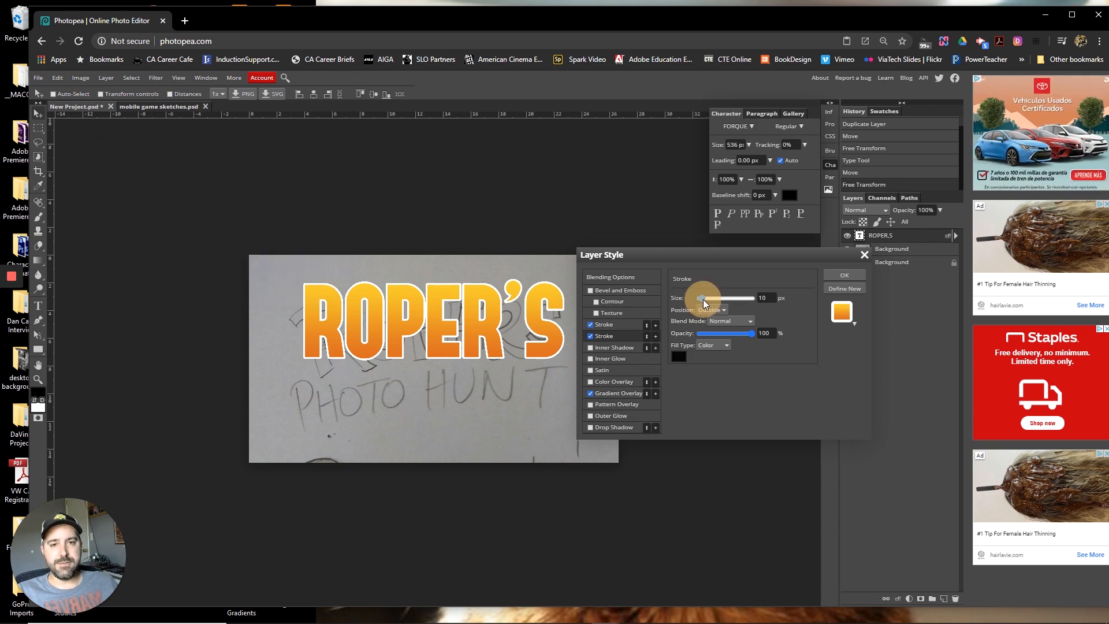
drag(703, 299, 709, 298)
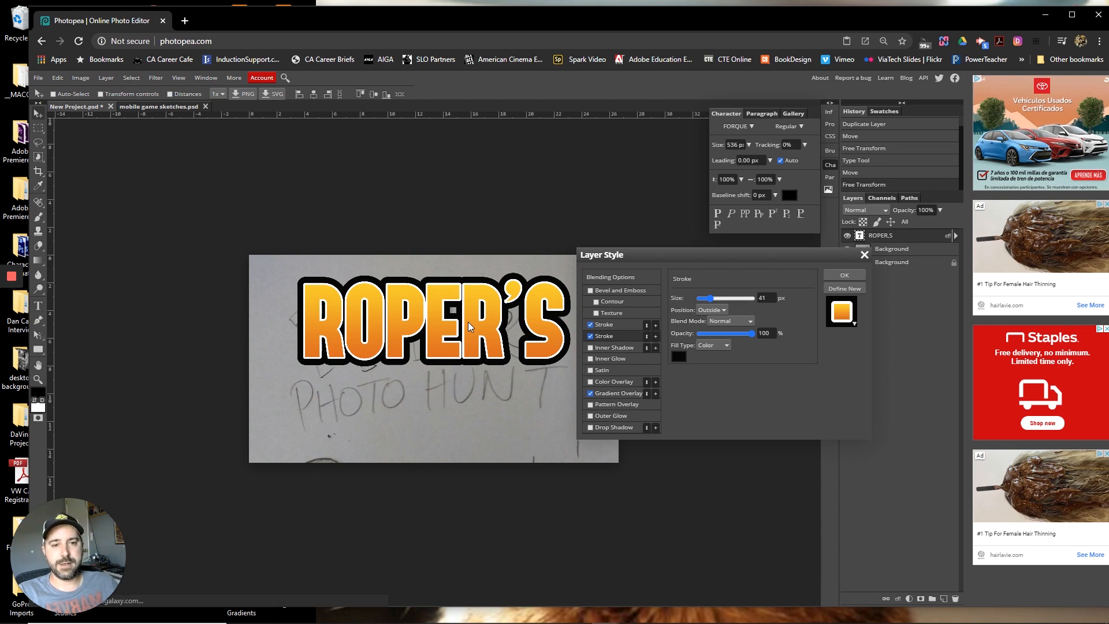
Step: Add a drop shadow to the title text with a 75° angle, 90 px distance and 51 px size
click(619, 428)
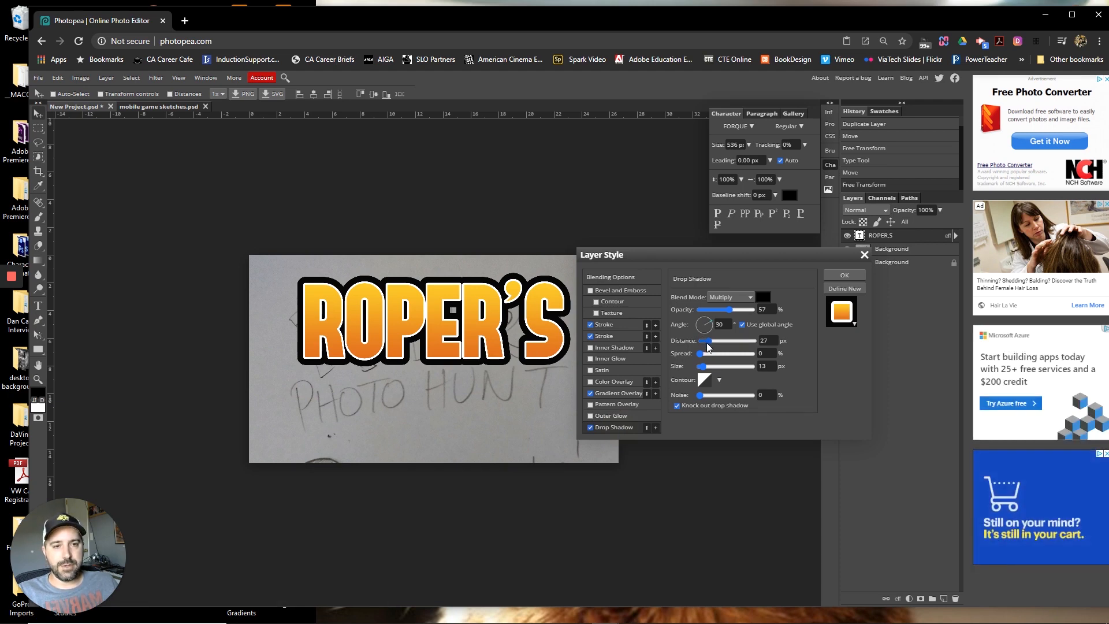
drag(708, 341, 705, 319)
drag(706, 321, 706, 321)
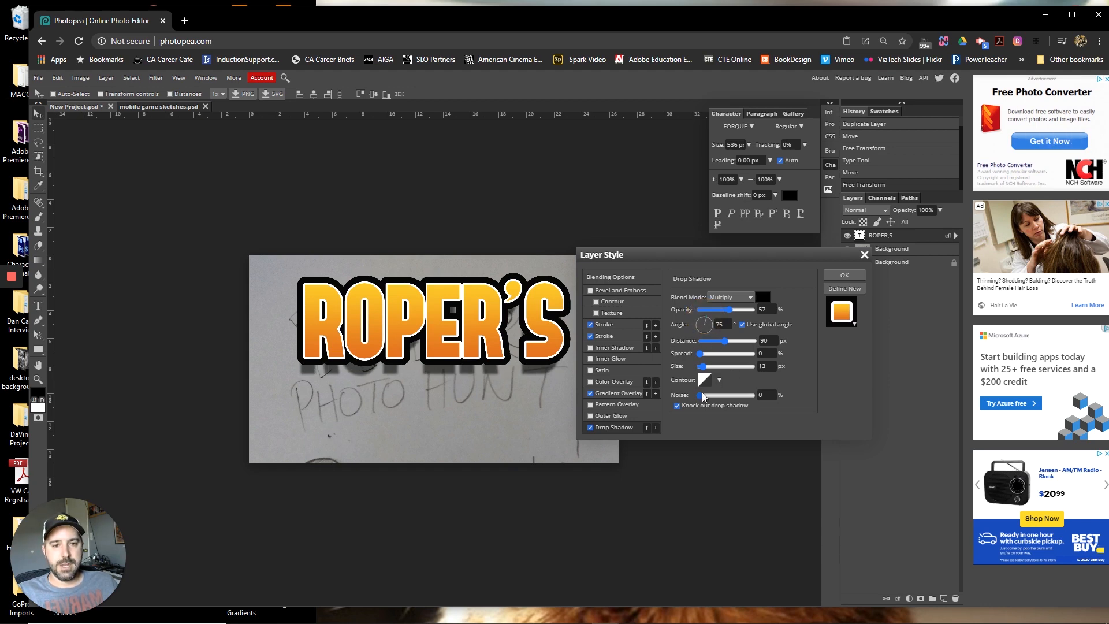
drag(708, 368, 718, 365)
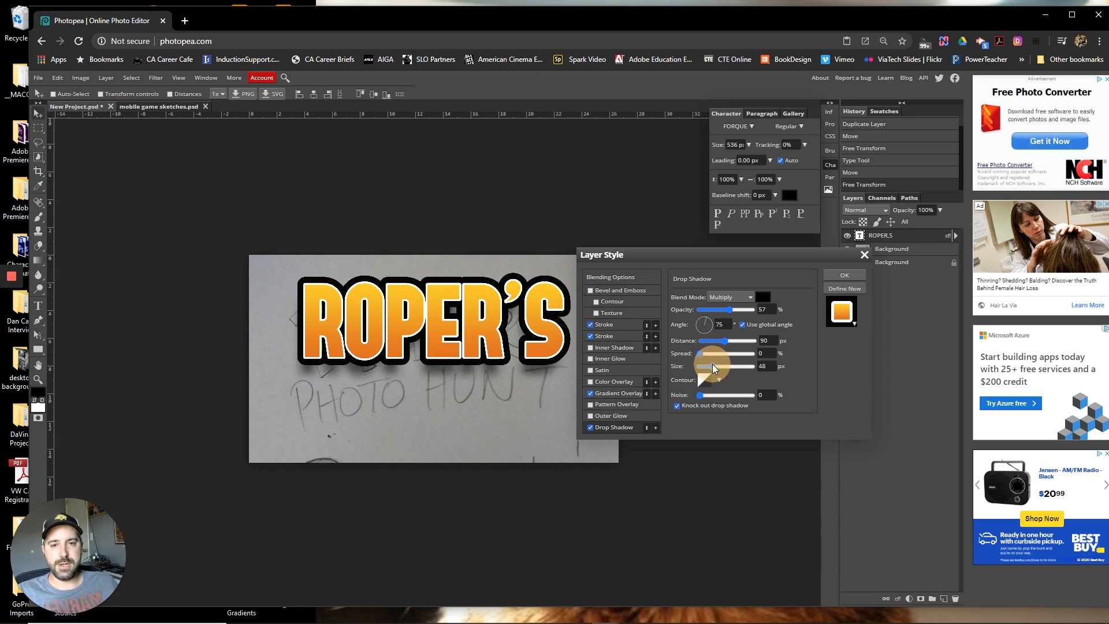
drag(715, 368, 716, 367)
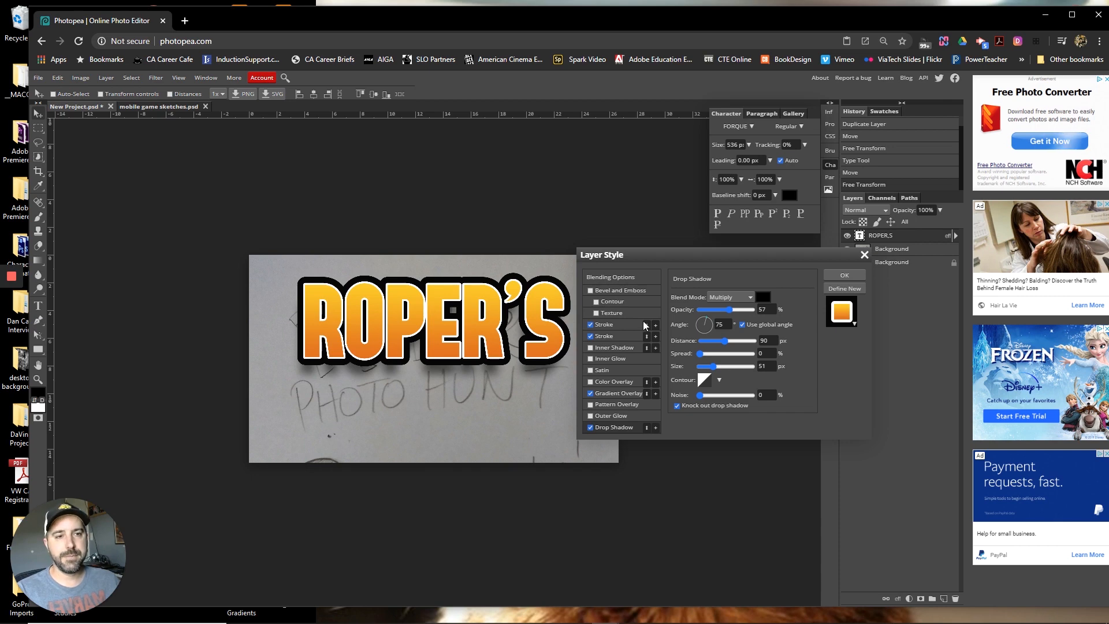
Step: Save the title's effects as a new custom style, check it in the style presets and apply the layer style
click(846, 289)
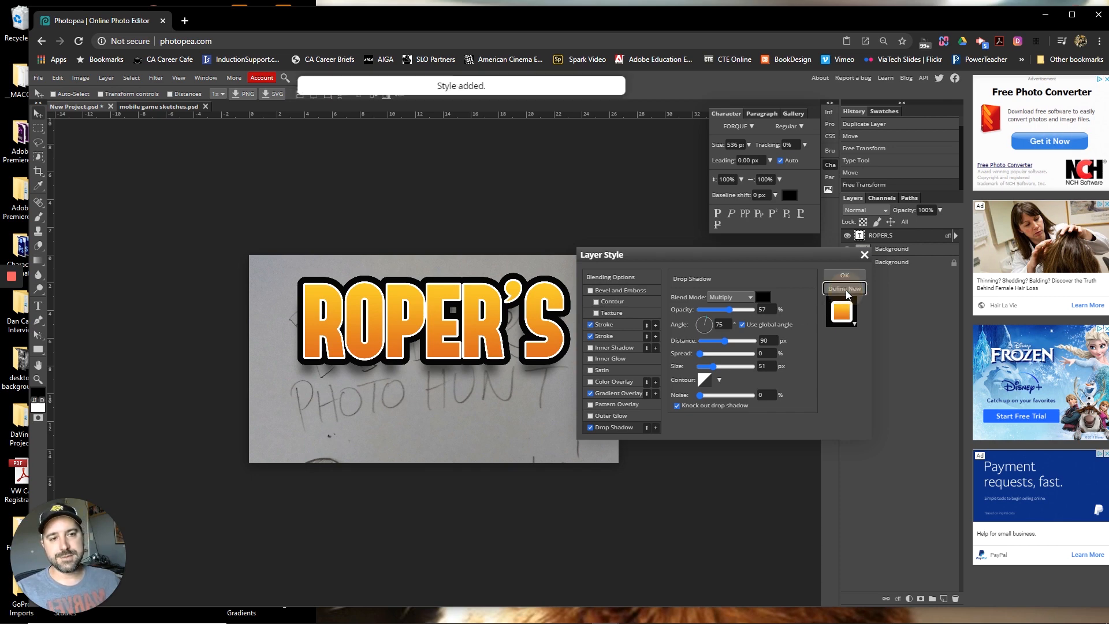
click(854, 322)
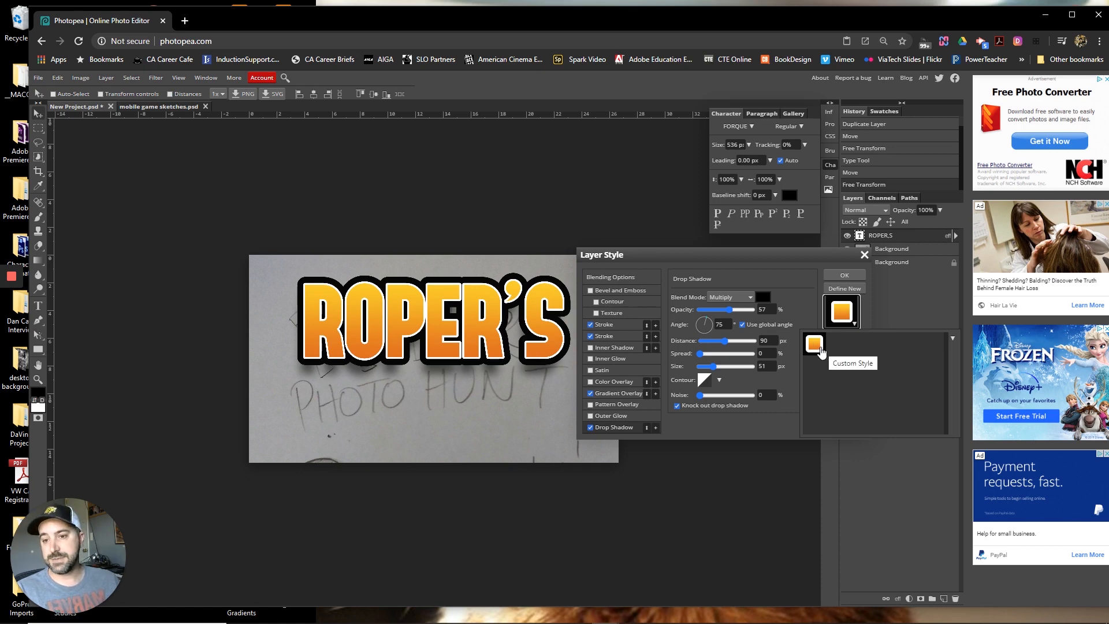
click(816, 275)
click(849, 277)
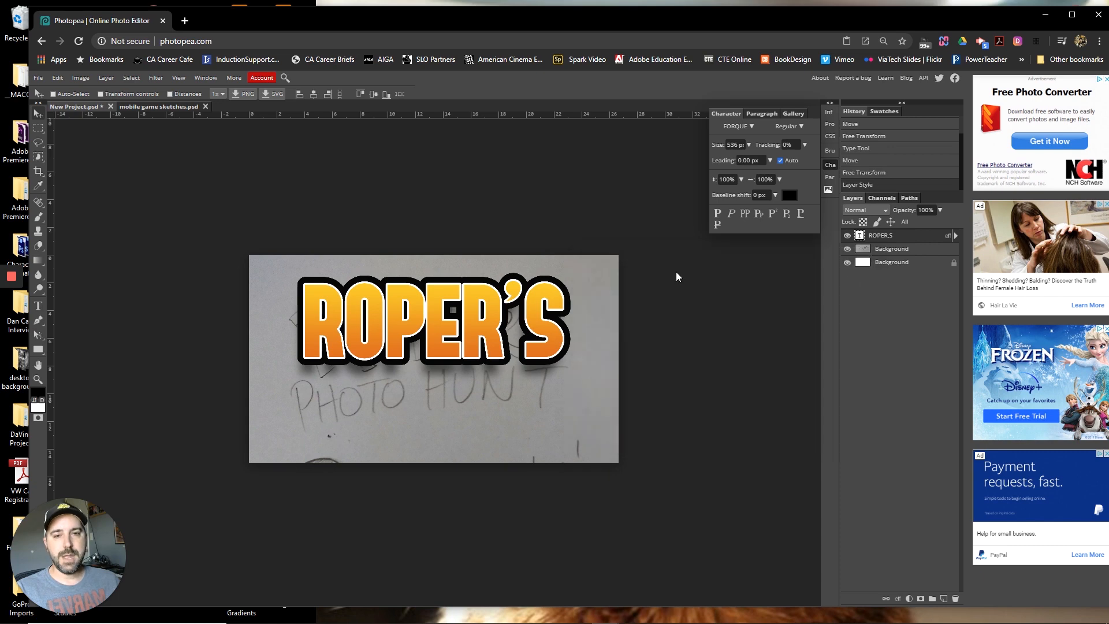
Step: Set the title text's tracking to 25% and shift the title slightly up and to the left on the canvas
double_click(859, 237)
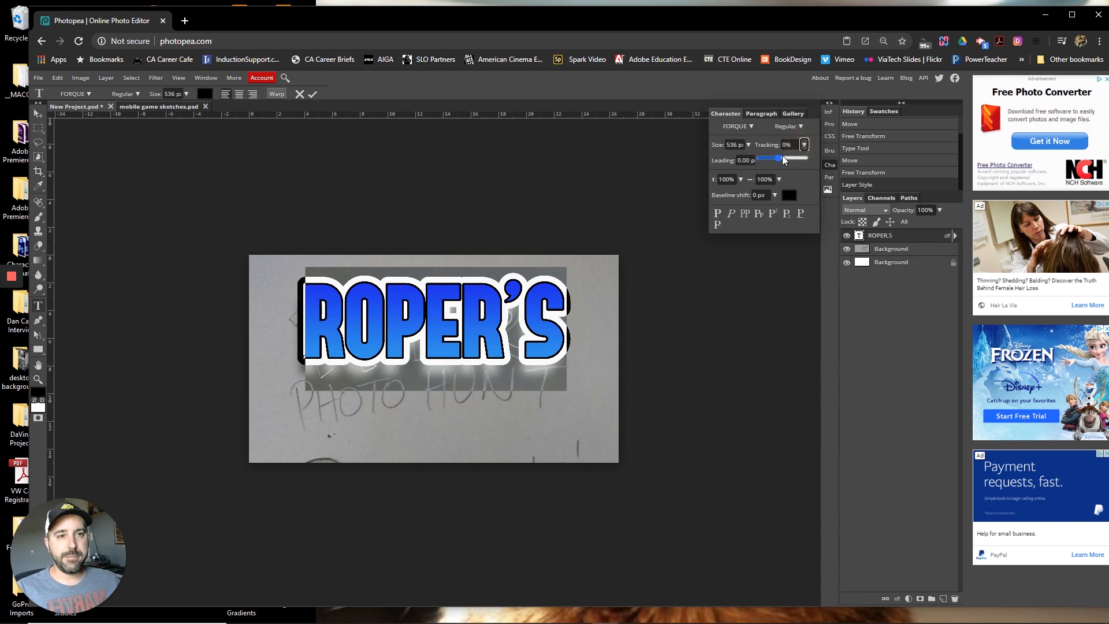
drag(782, 155, 773, 147)
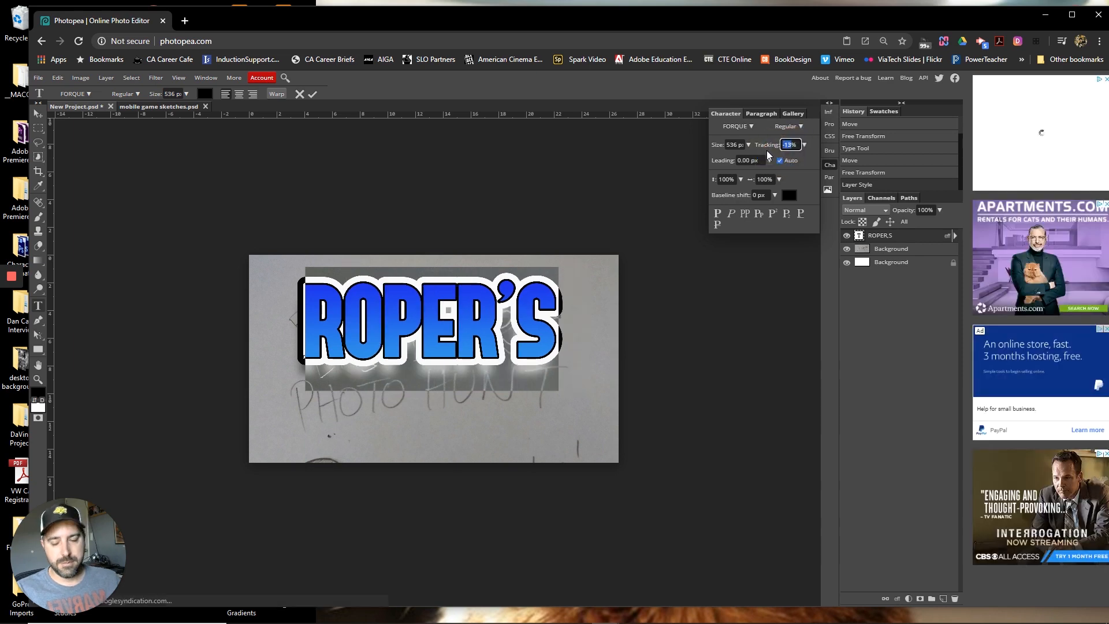
text(25)
key(Return)
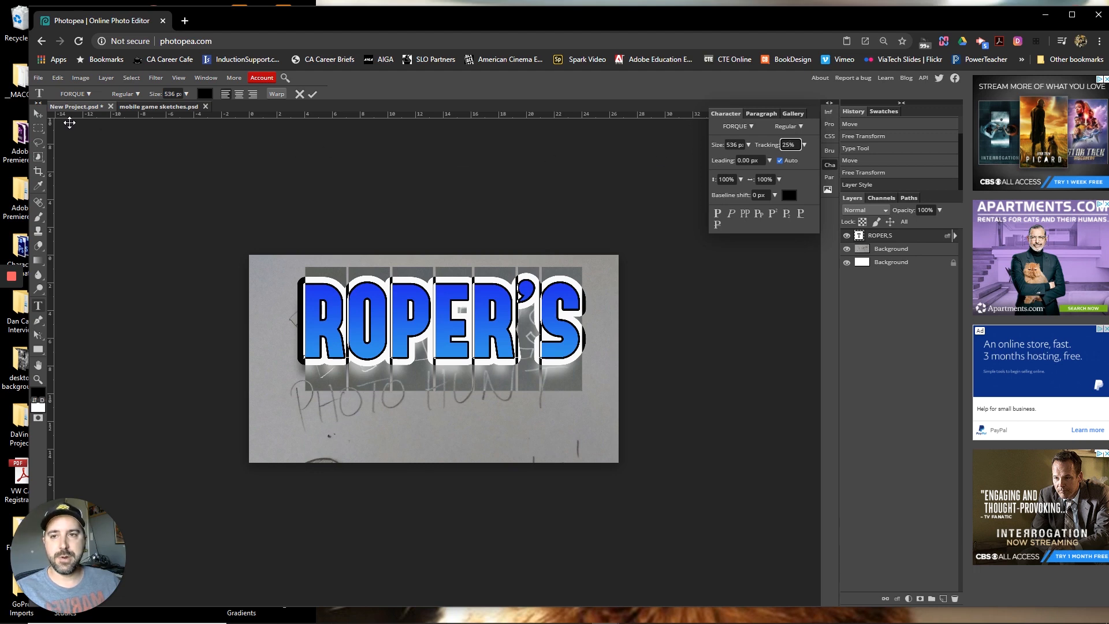
click(38, 113)
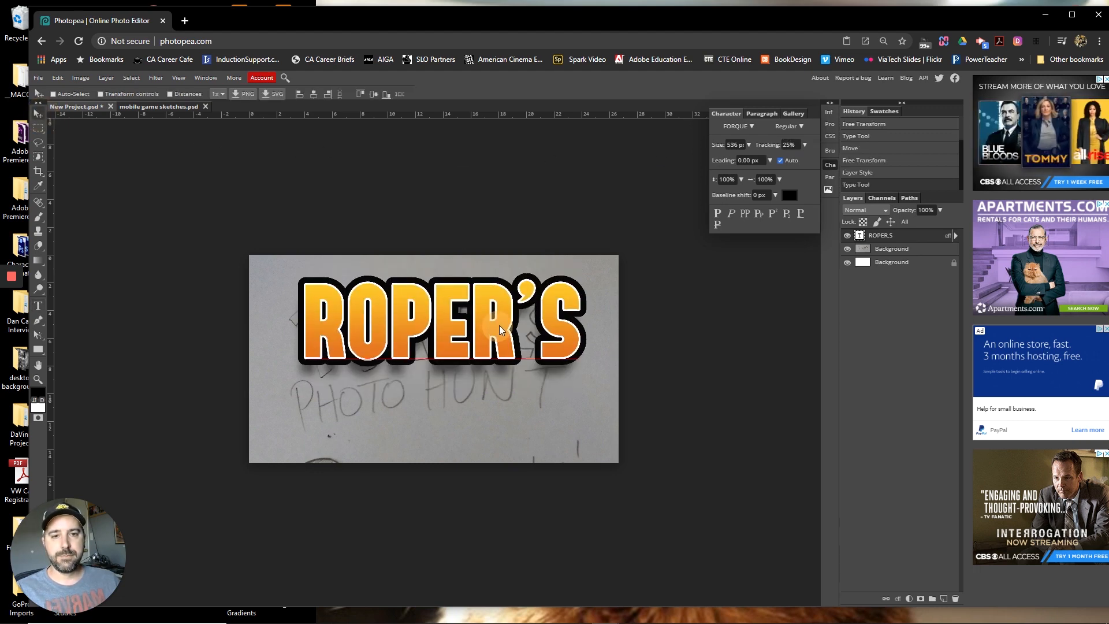
drag(499, 325, 490, 323)
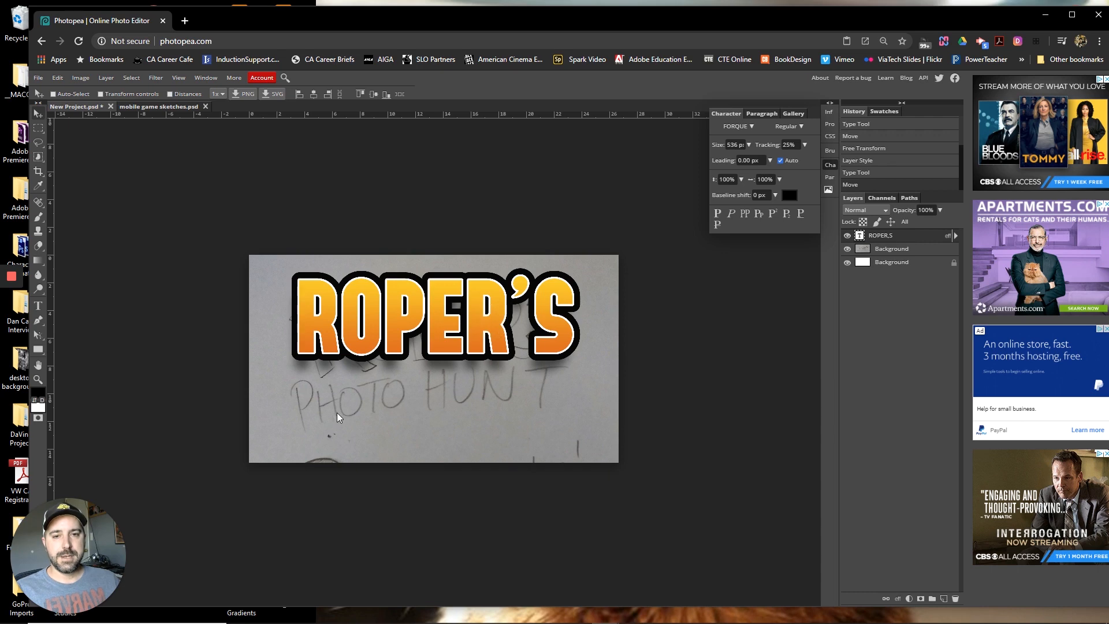
Step: Add a new text layer reading "PHOTO HUNT" over the matching sketched words below the title
click(38, 306)
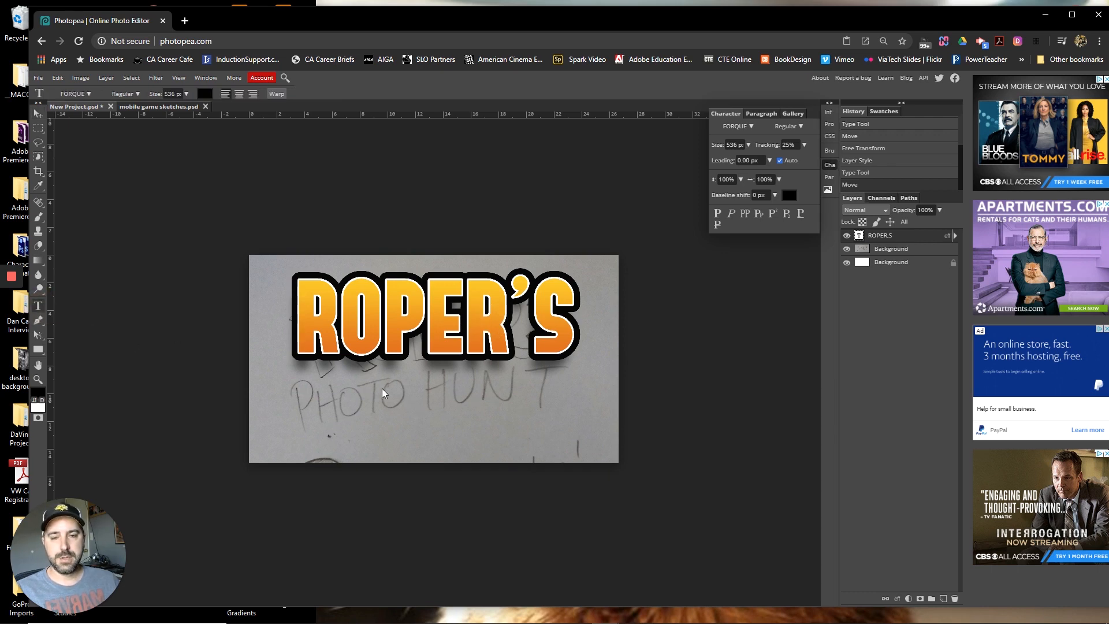
click(311, 396)
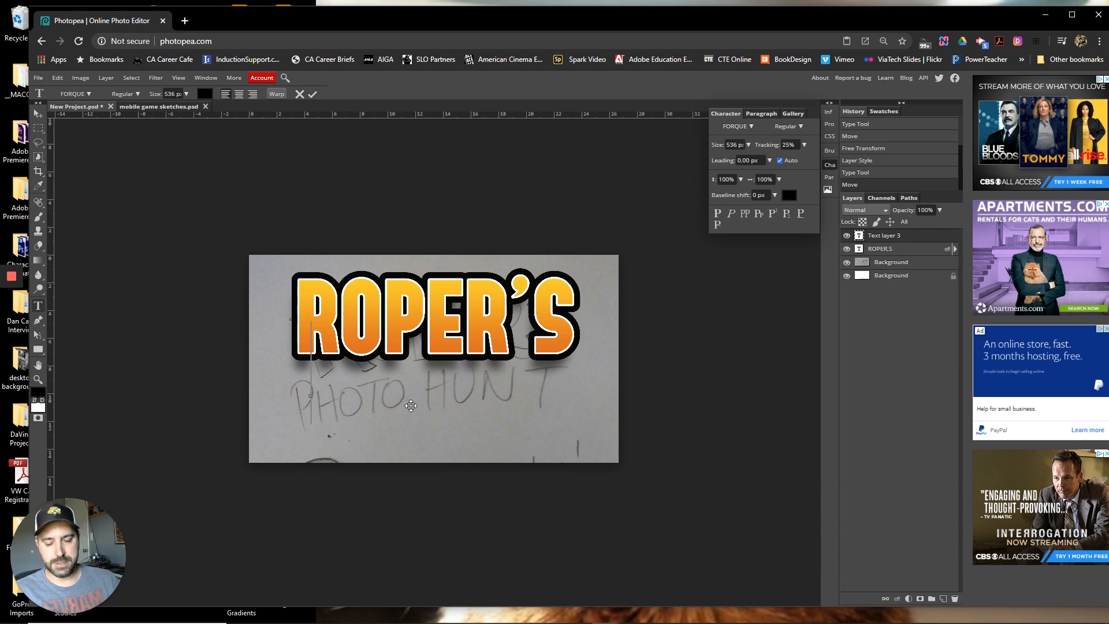
text(PHOTO )
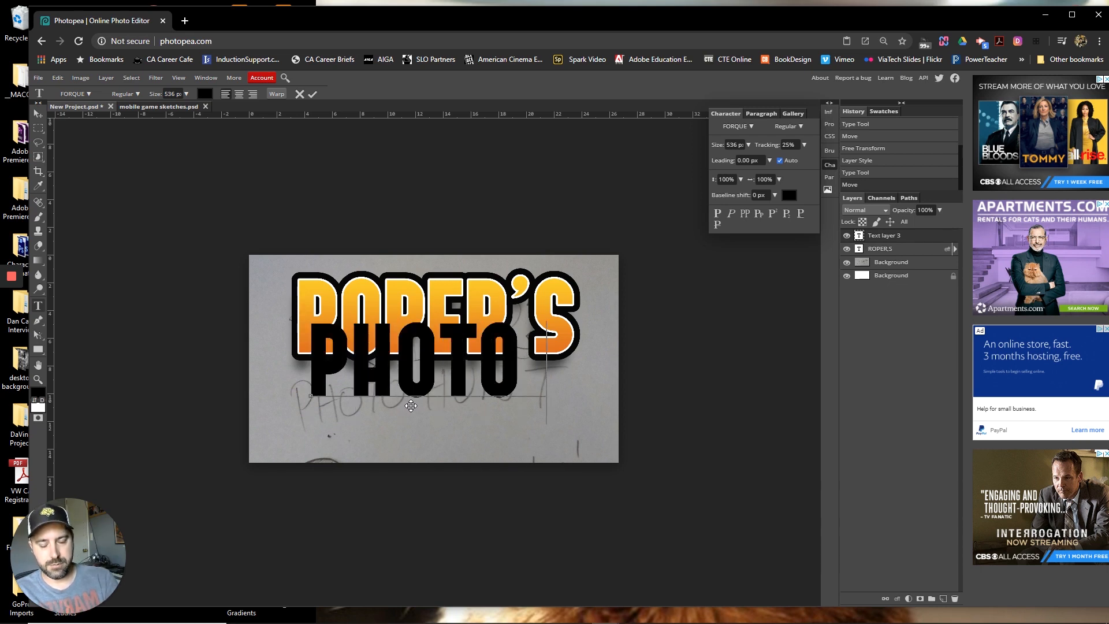
text(HUNT)
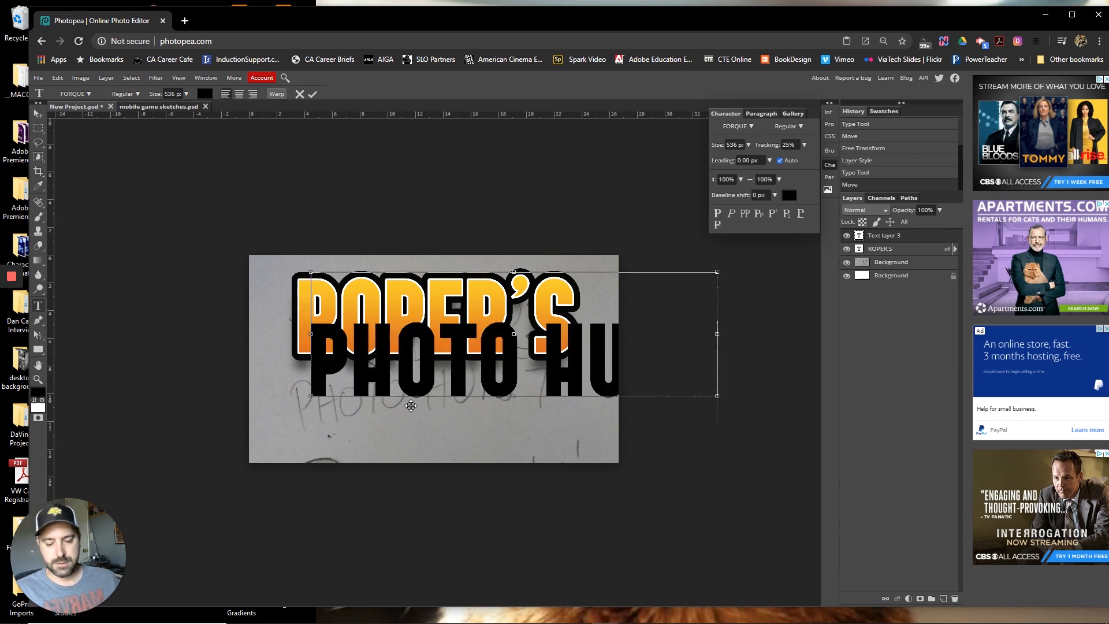
Step: Change the font of the whole PHOTO HUNT text to GreatLakesNF
key(ctrl+a)
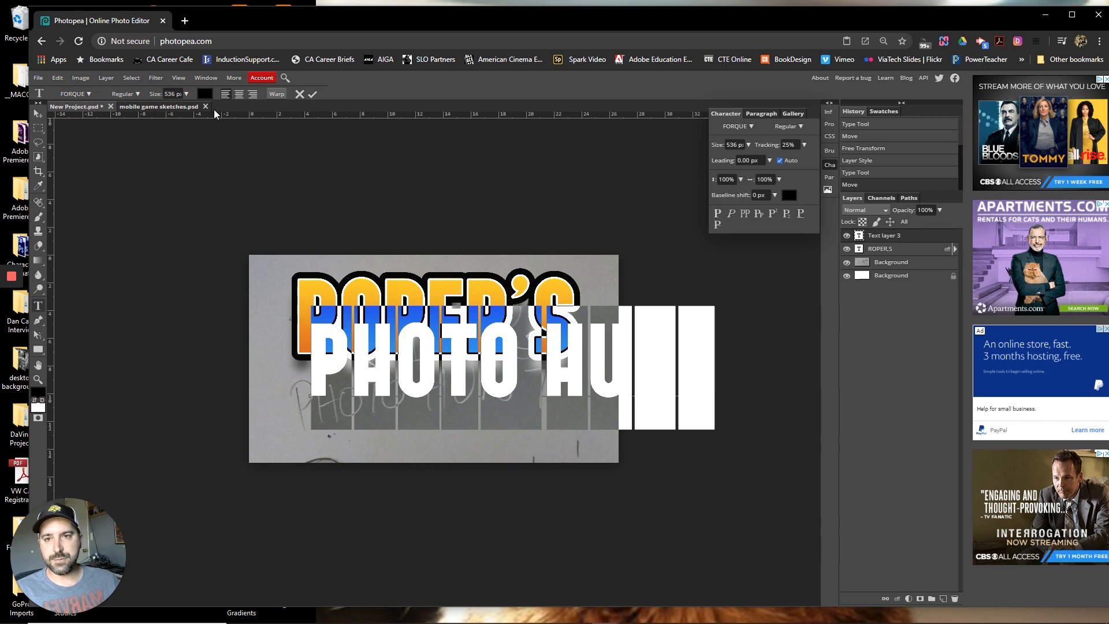
click(88, 94)
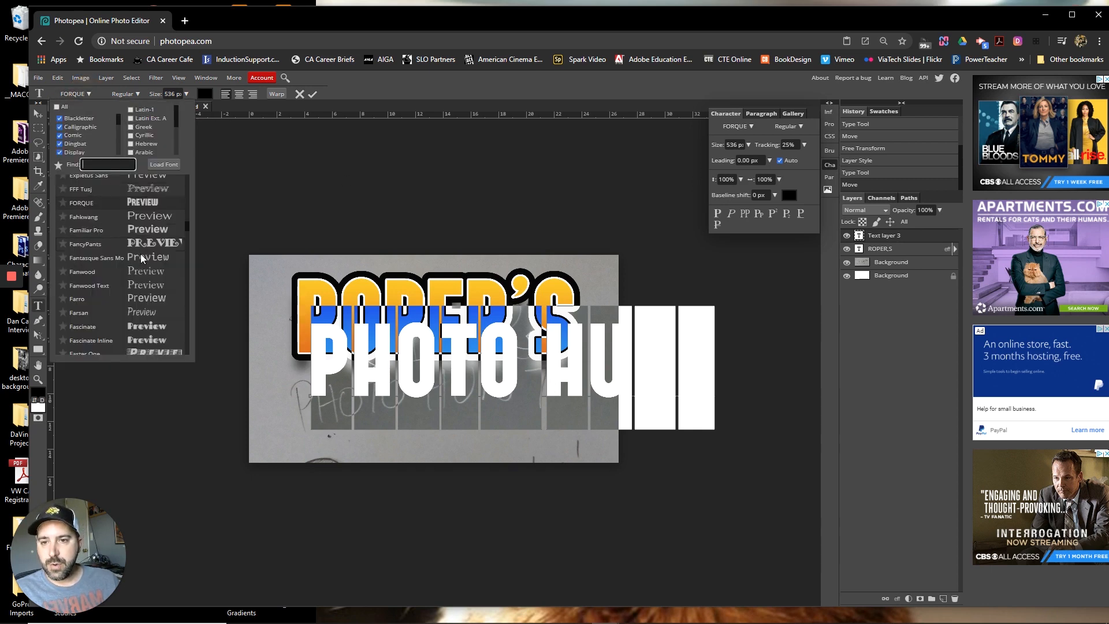
mouse_move(188, 226)
mouse_down()
mouse_move(188, 210)
mouse_move(189, 238)
mouse_up()
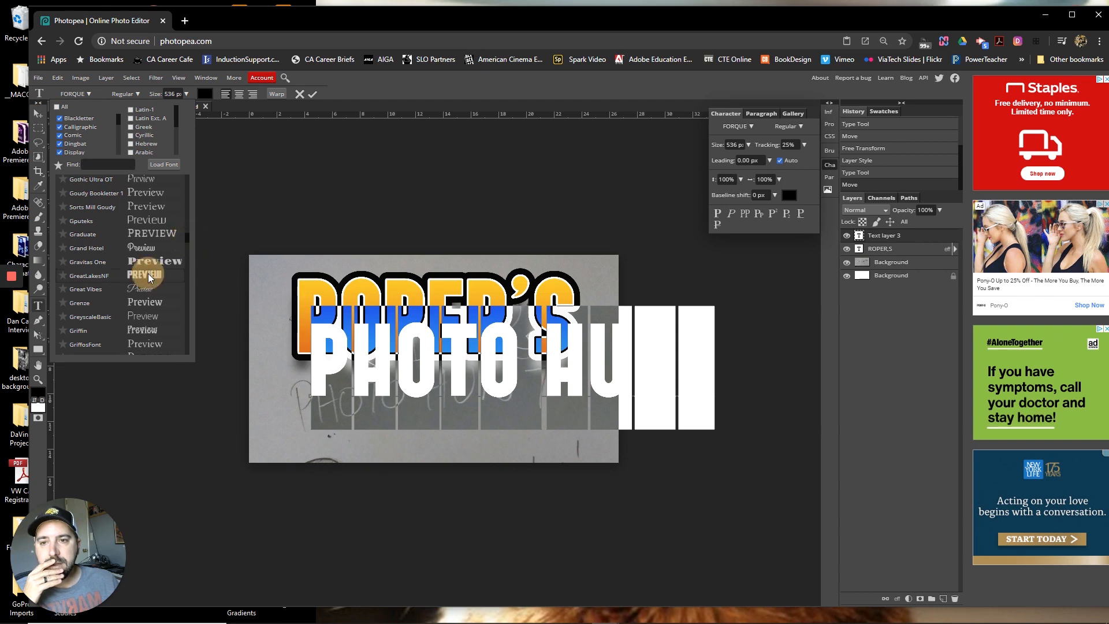
click(147, 274)
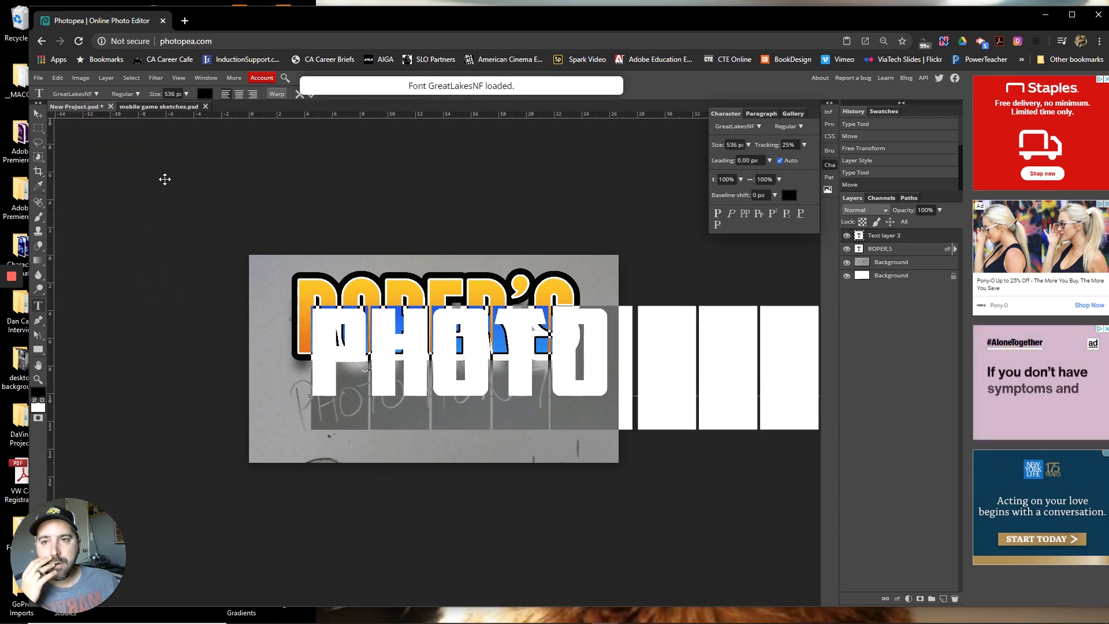
Step: Set the PHOTO HUNT text size to 200 px and center the text beneath the title
click(166, 94)
text(200)
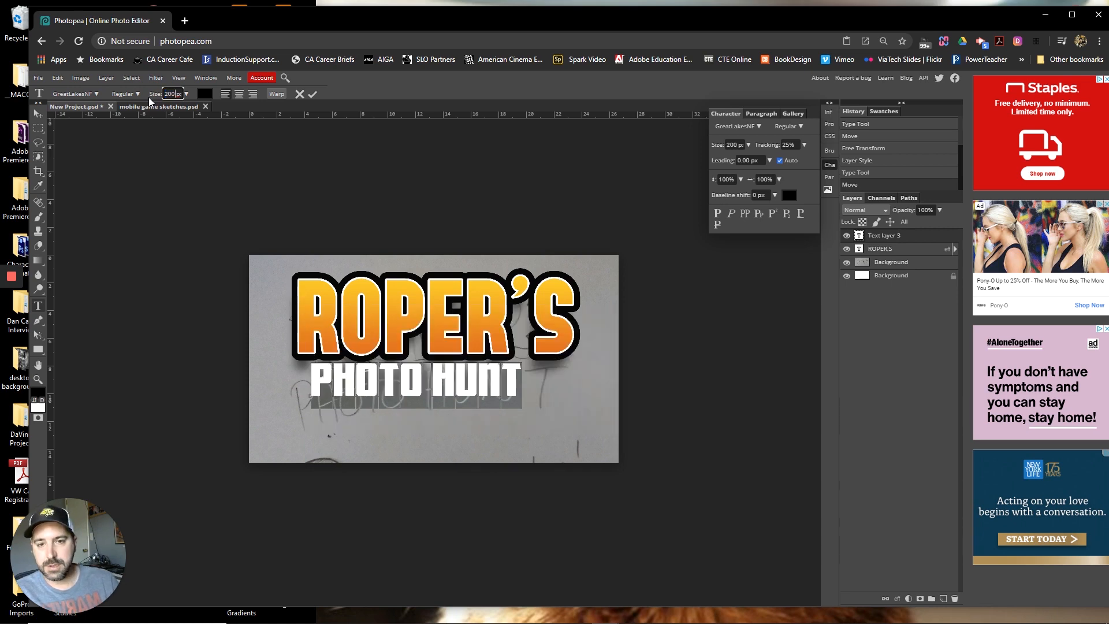
click(40, 115)
drag(470, 390, 481, 389)
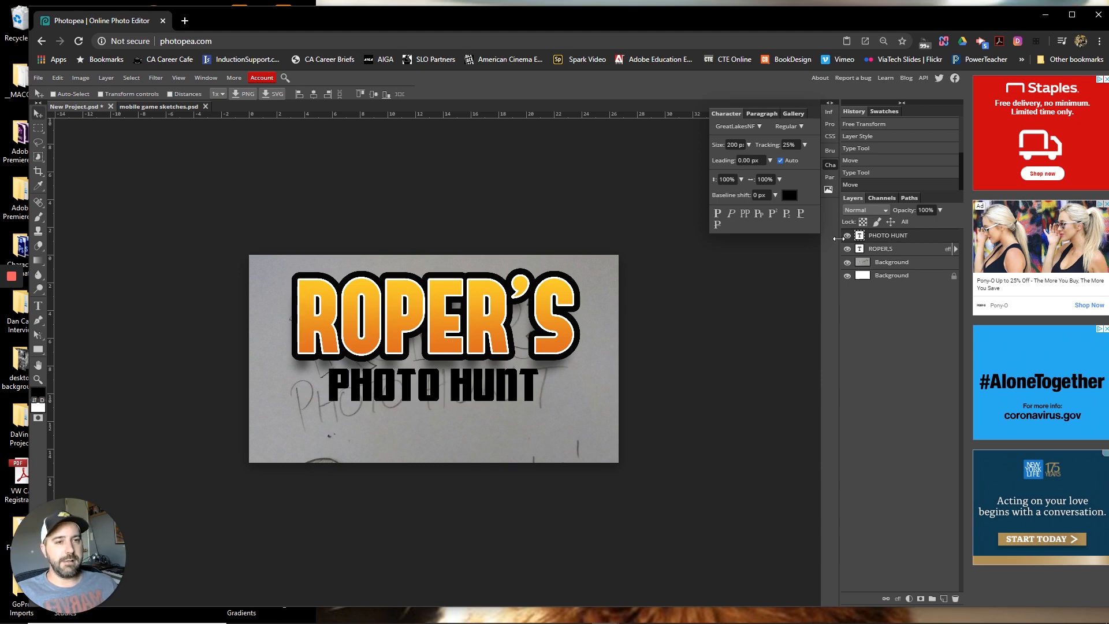
Step: Apply the saved custom style to the PHOTO HUNT layer and move the Layer Style dialog clear of the artwork
right_click(890, 239)
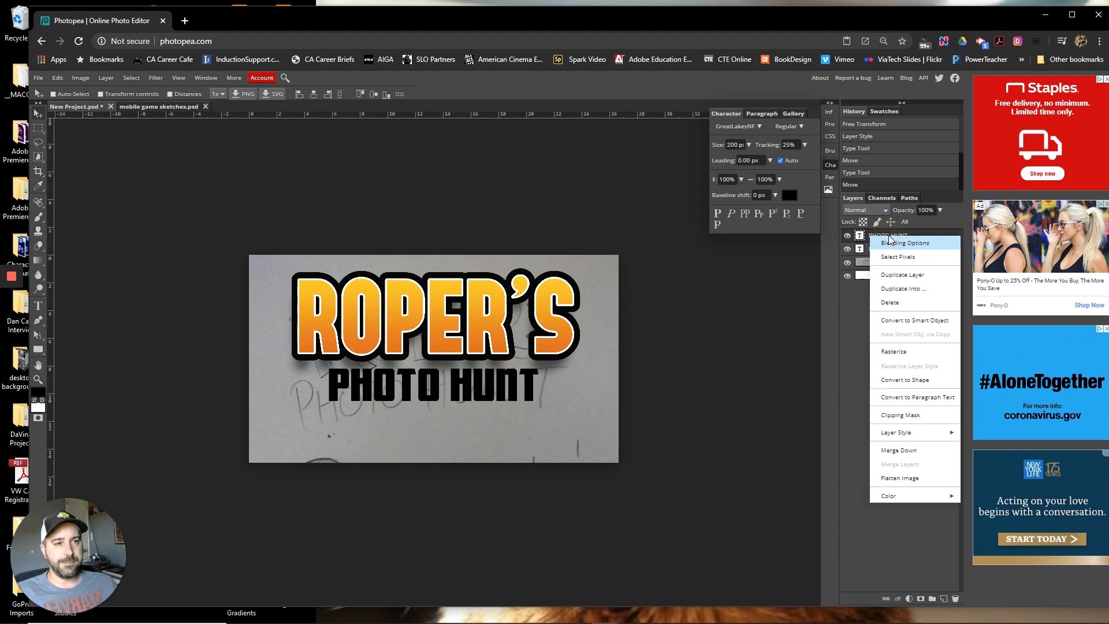
click(922, 245)
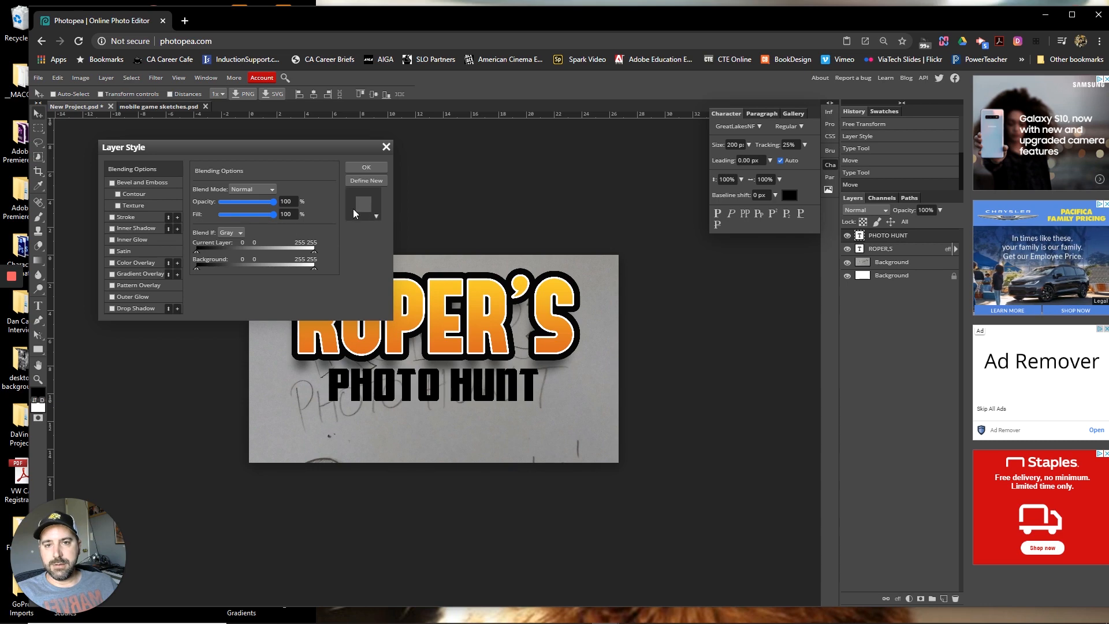
click(376, 216)
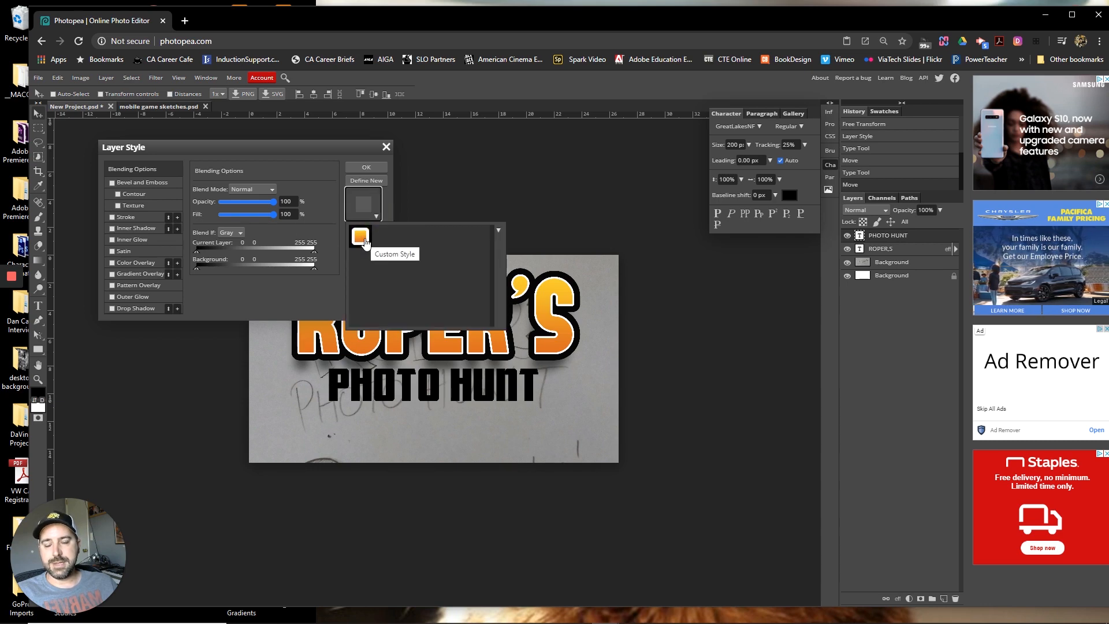
click(361, 237)
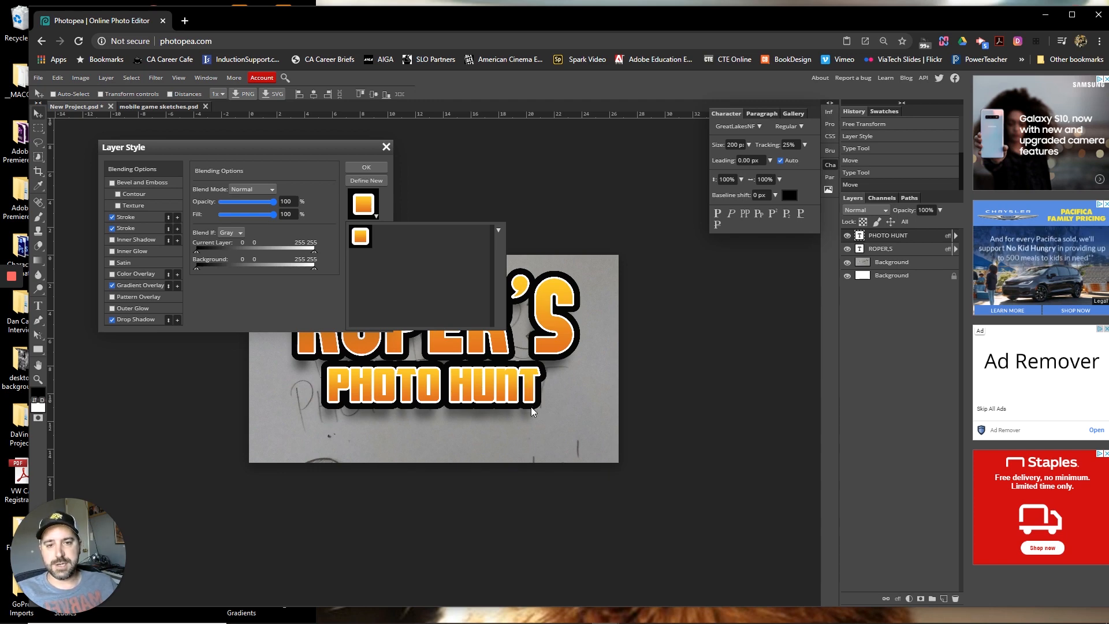
click(304, 299)
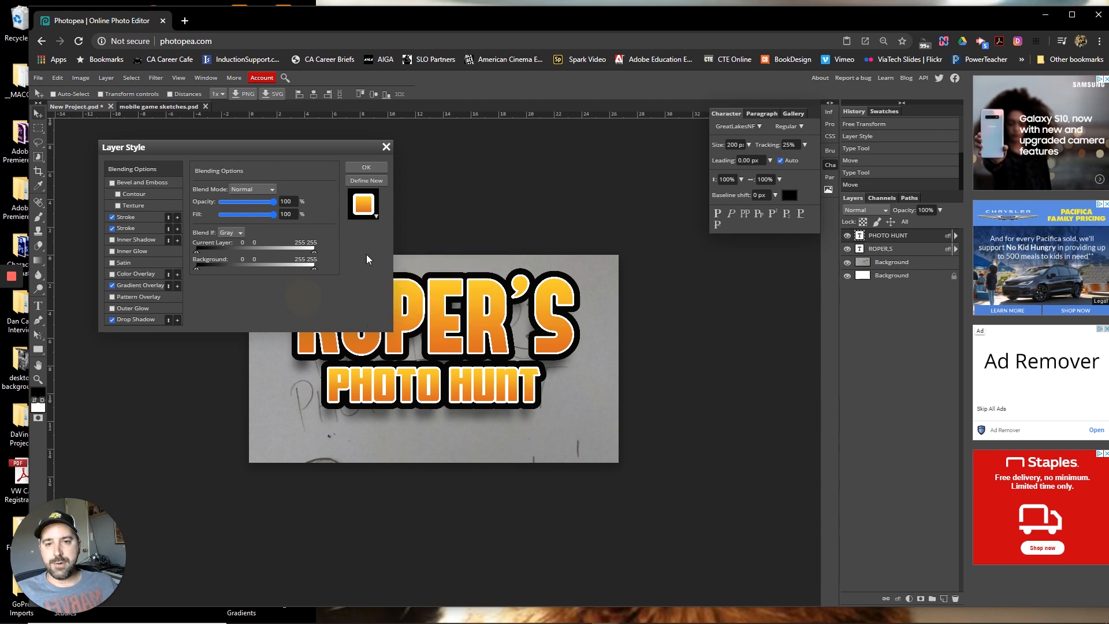
drag(327, 150, 515, 72)
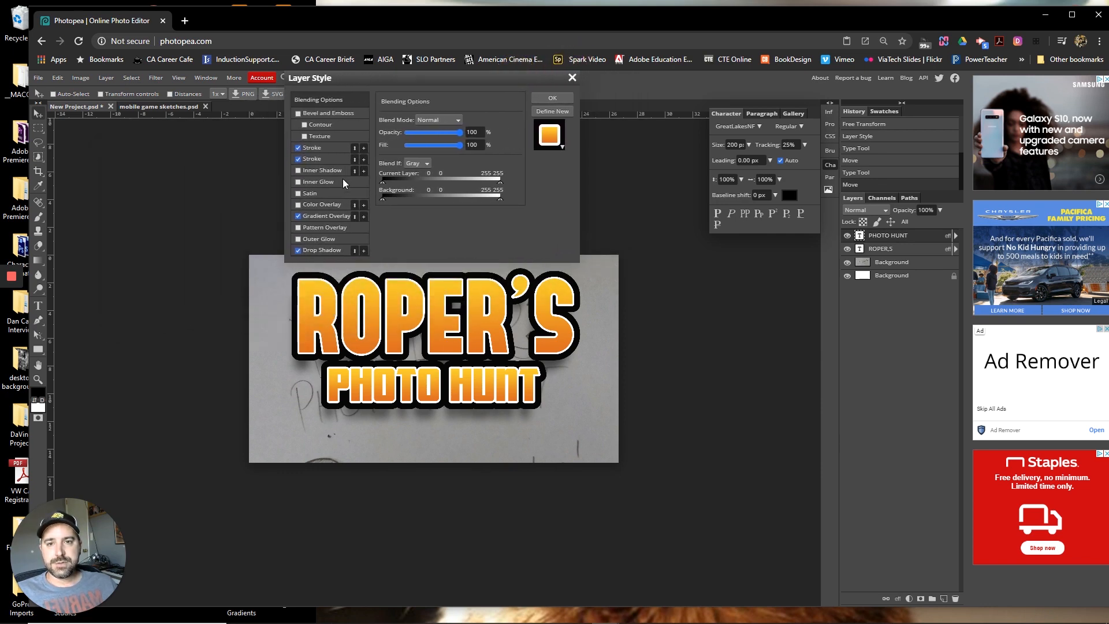
Step: Change the yellow end colour of the PHOTO HUNT gradient overlay to light blue 69dbe8
click(325, 217)
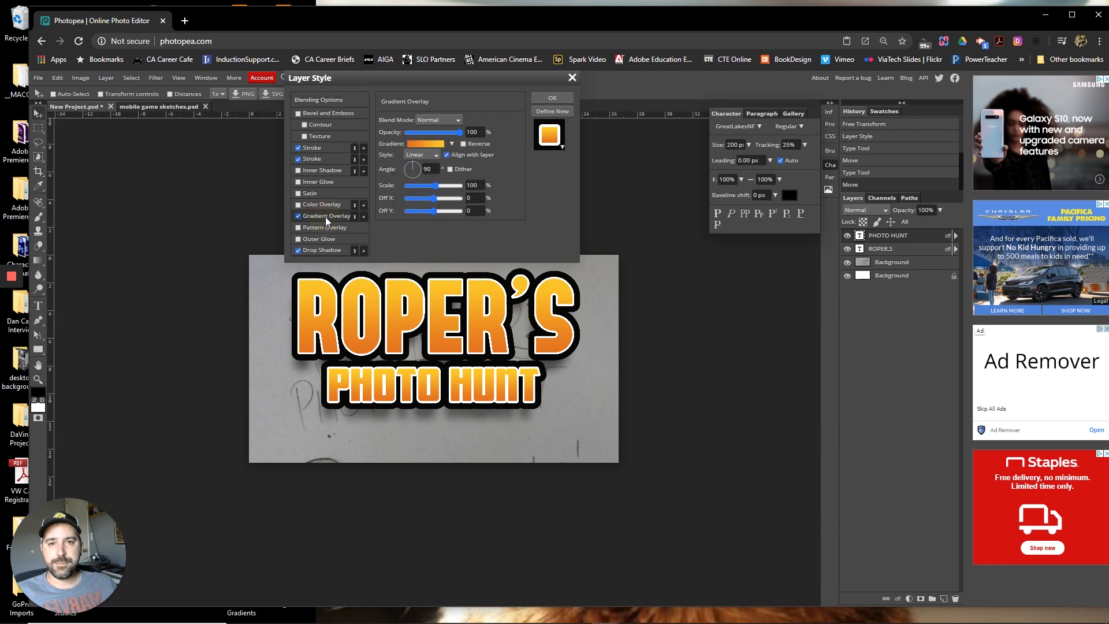
click(427, 144)
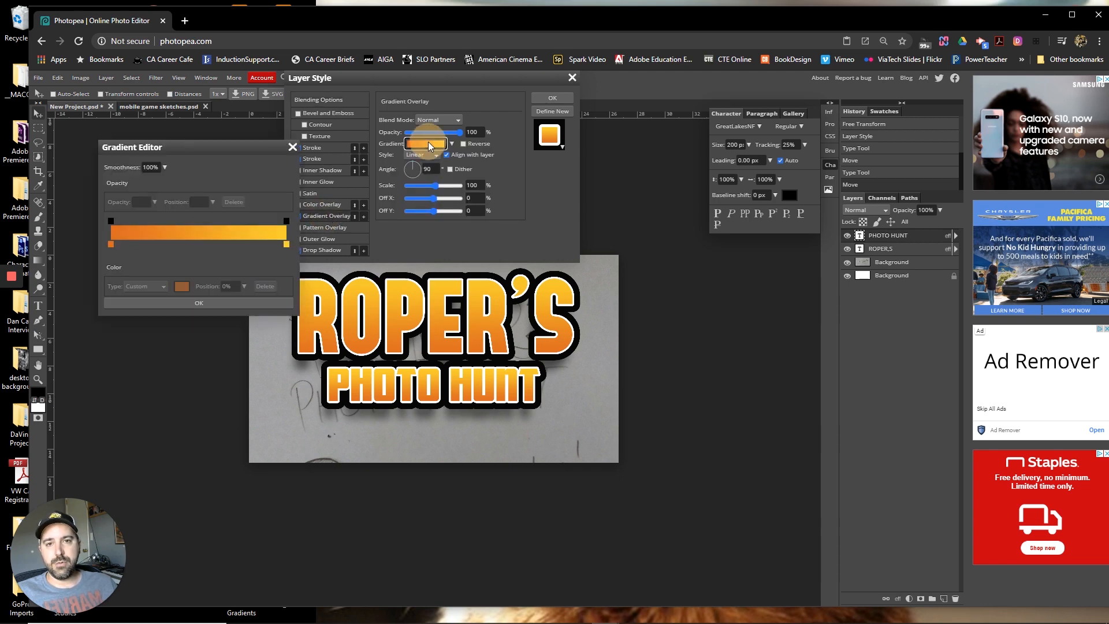
click(286, 245)
double_click(287, 245)
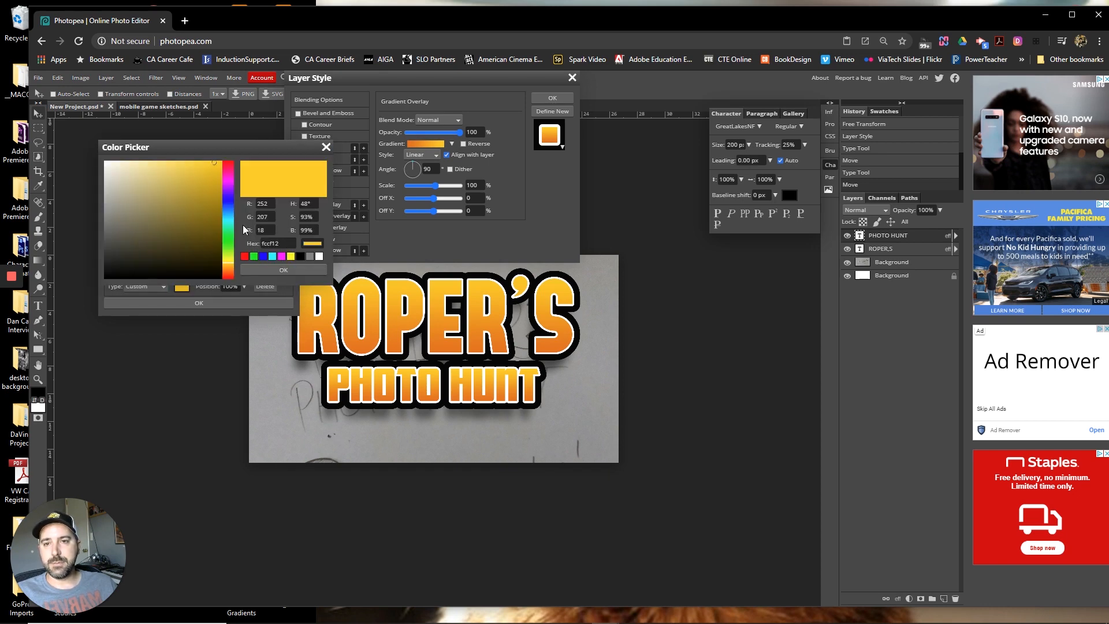
drag(224, 216, 225, 213)
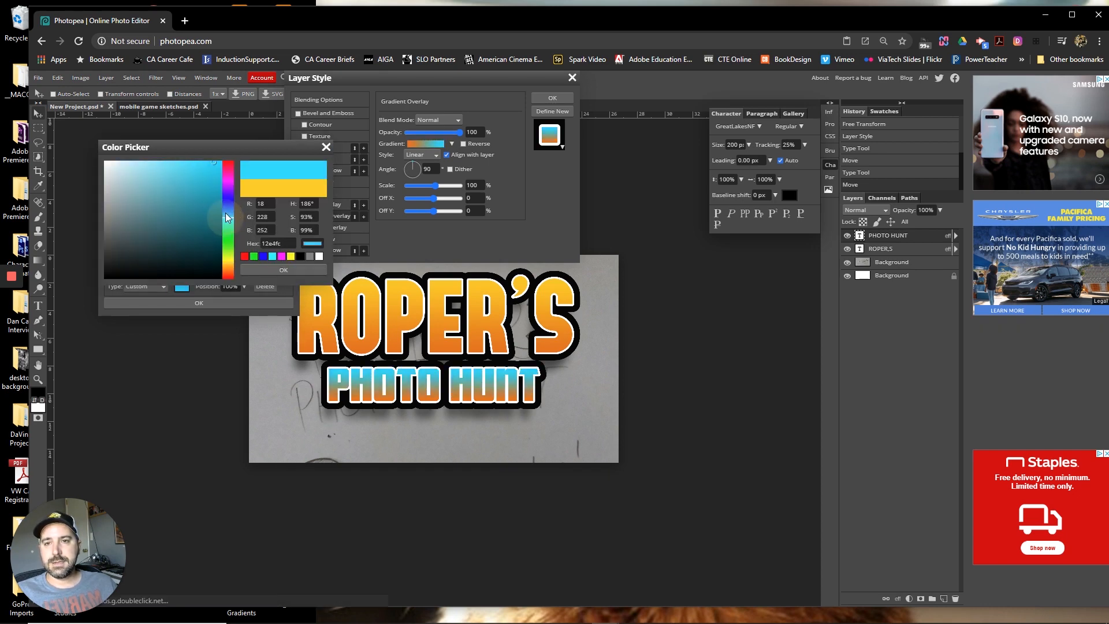
click(169, 171)
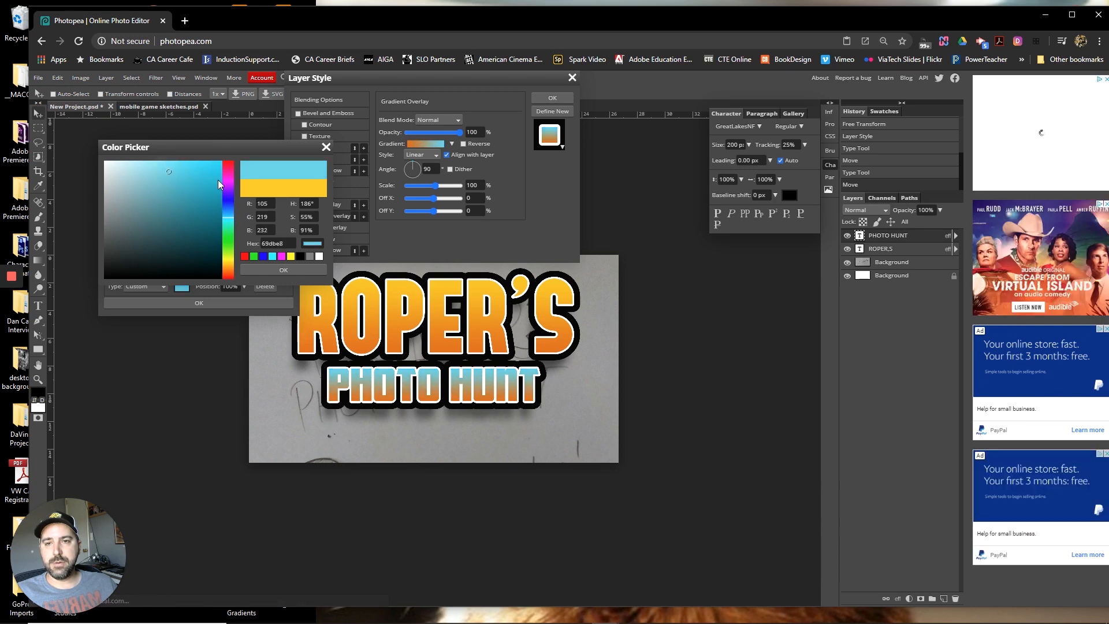
click(272, 268)
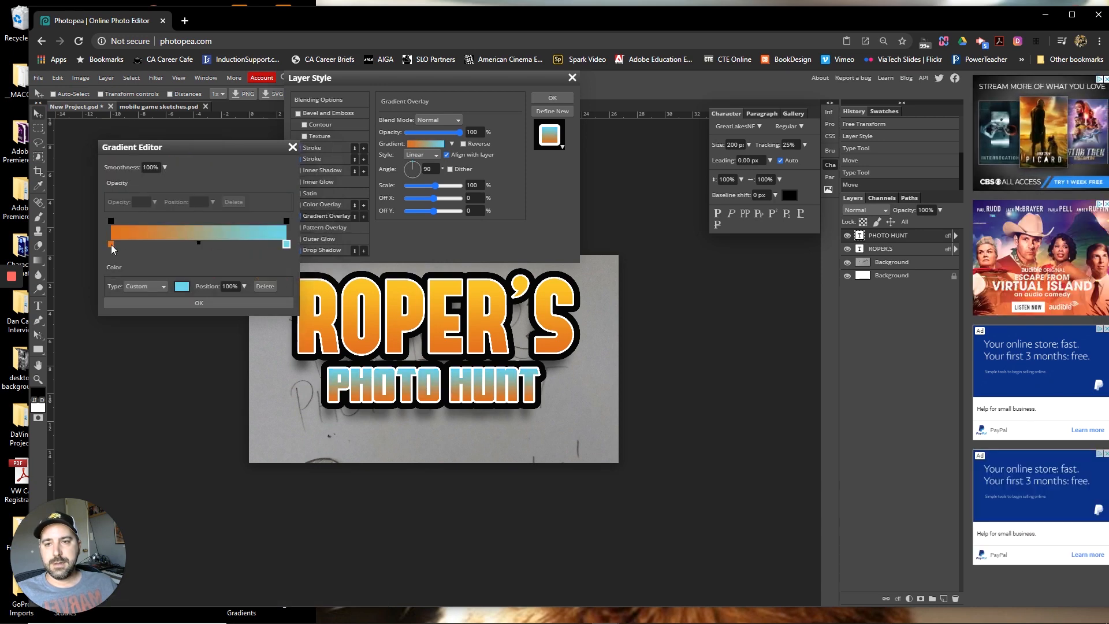
Step: Change the orange end colour of the PHOTO HUNT gradient to dark blue 274994 and accept the gradient
double_click(111, 245)
click(230, 222)
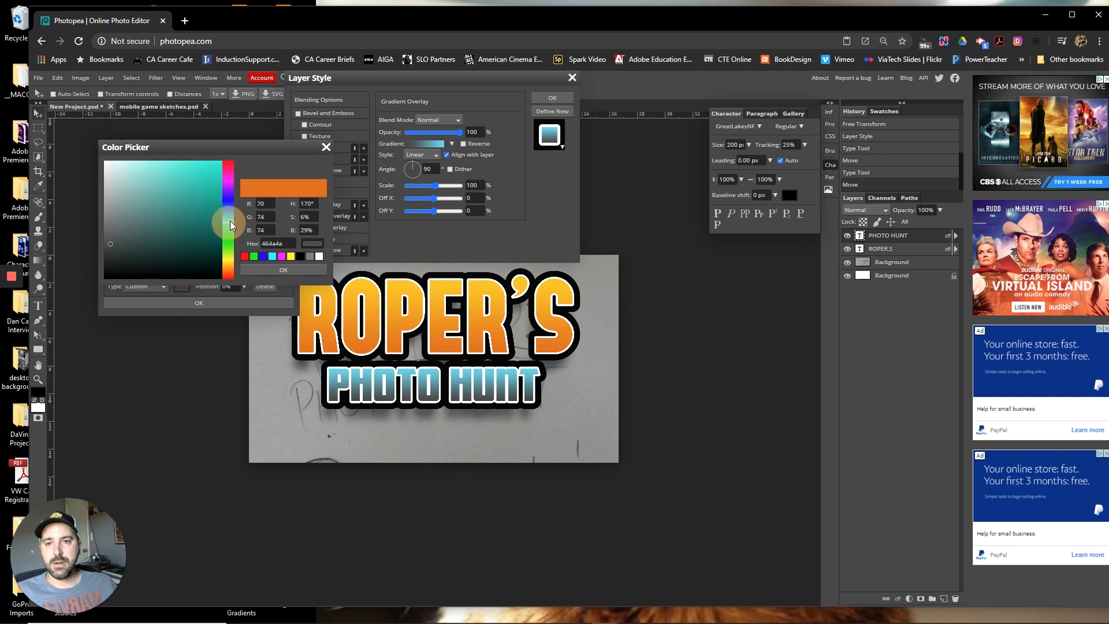
drag(230, 212, 230, 206)
click(190, 212)
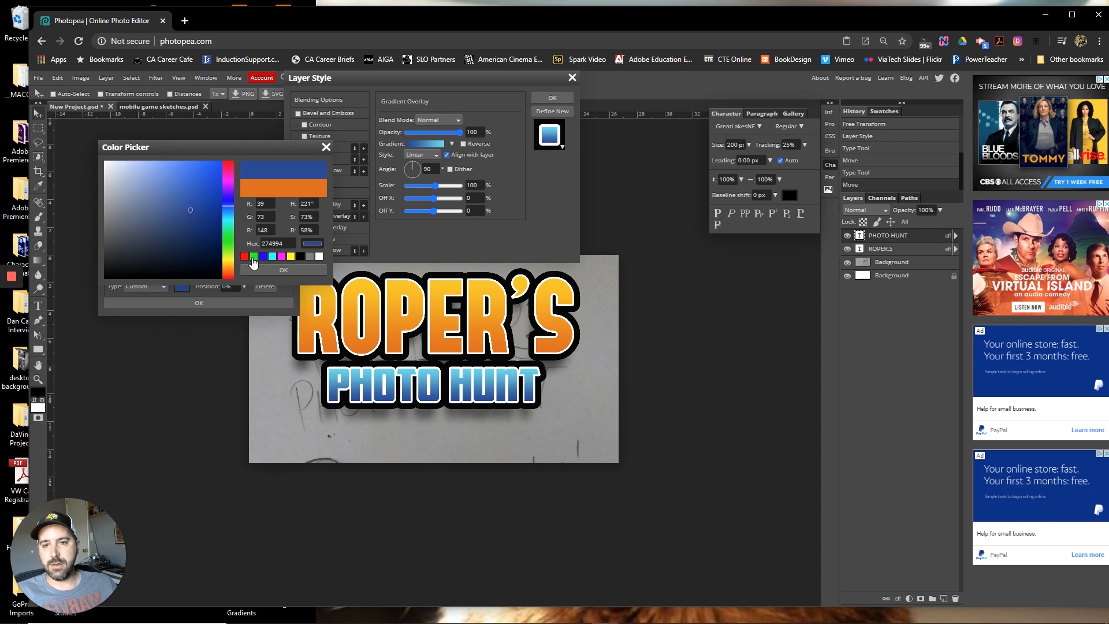
click(283, 270)
click(205, 301)
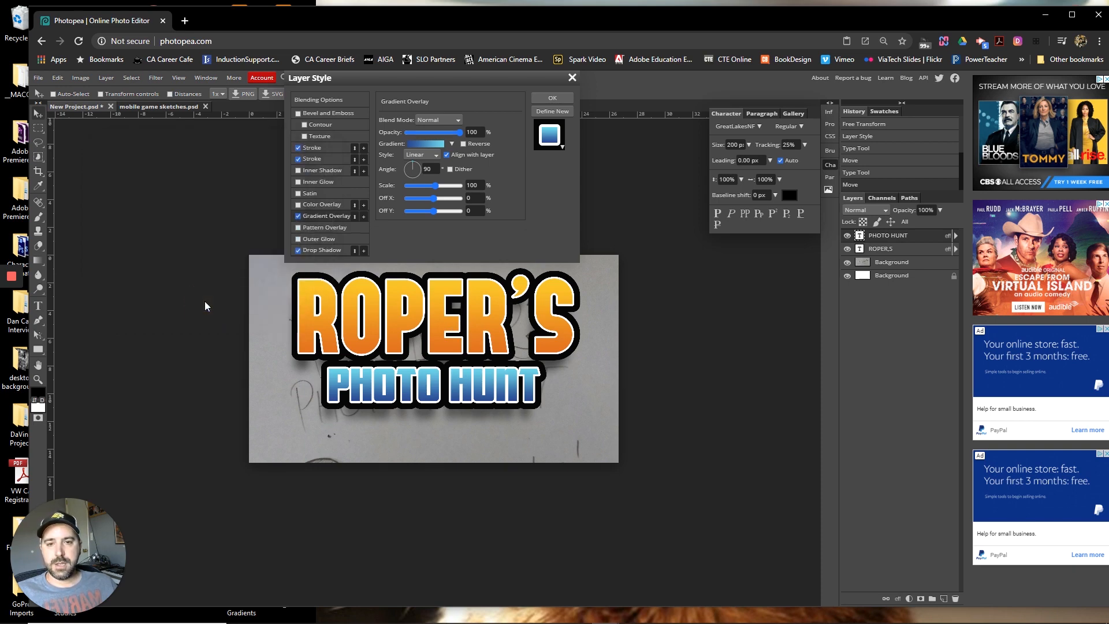
Step: Set the black outer stroke of PHOTO HUNT to 24 px and add a Bevel and Emboss effect with 570% depth
click(321, 159)
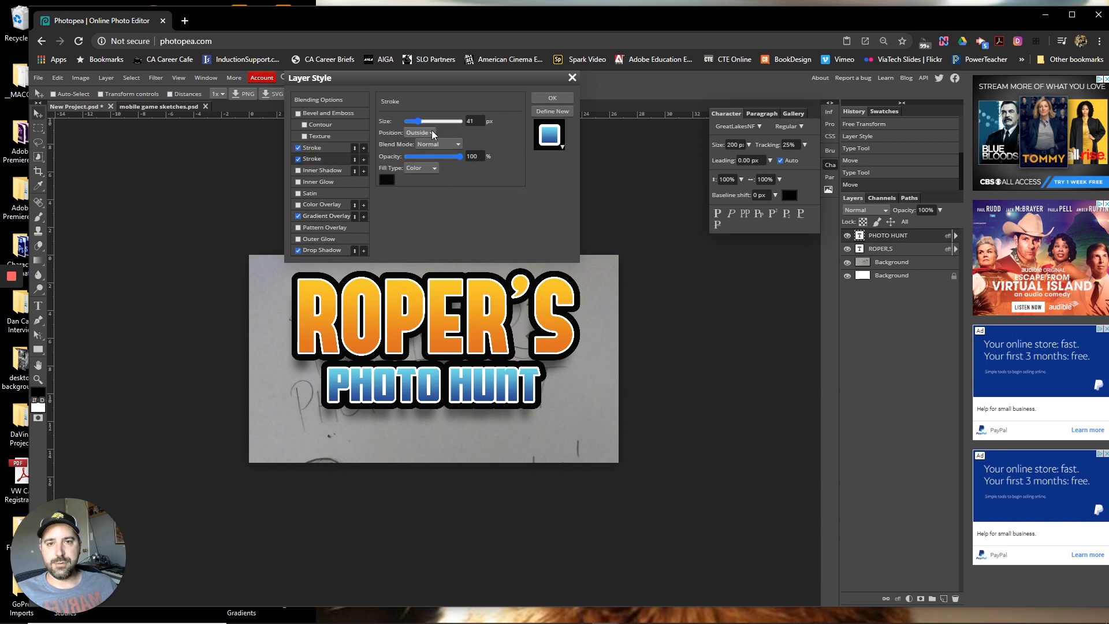
drag(420, 123, 414, 123)
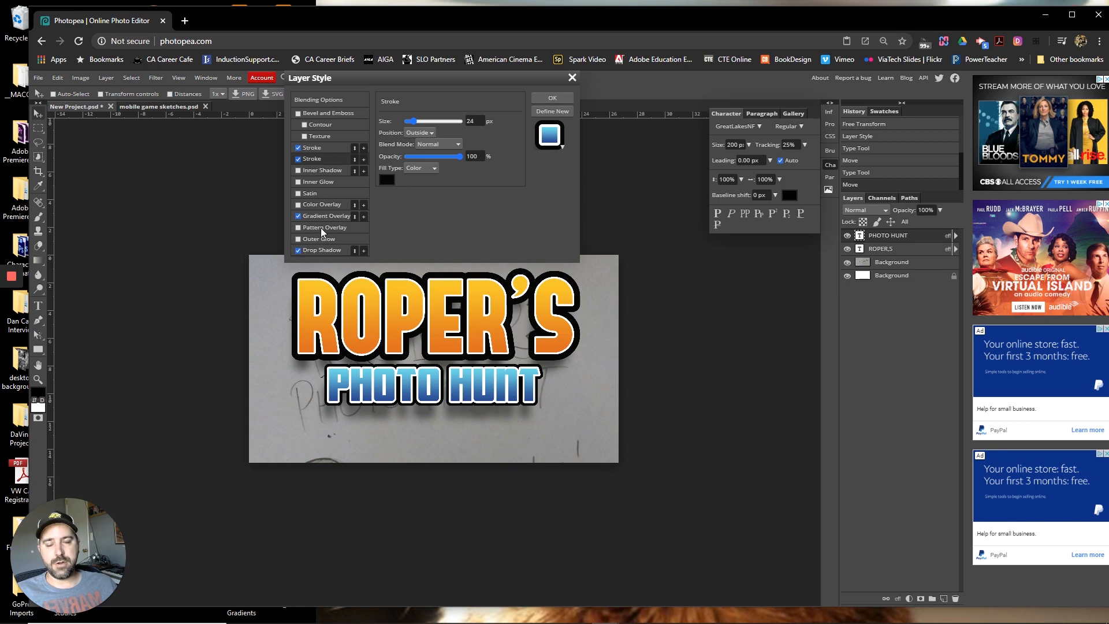
click(342, 112)
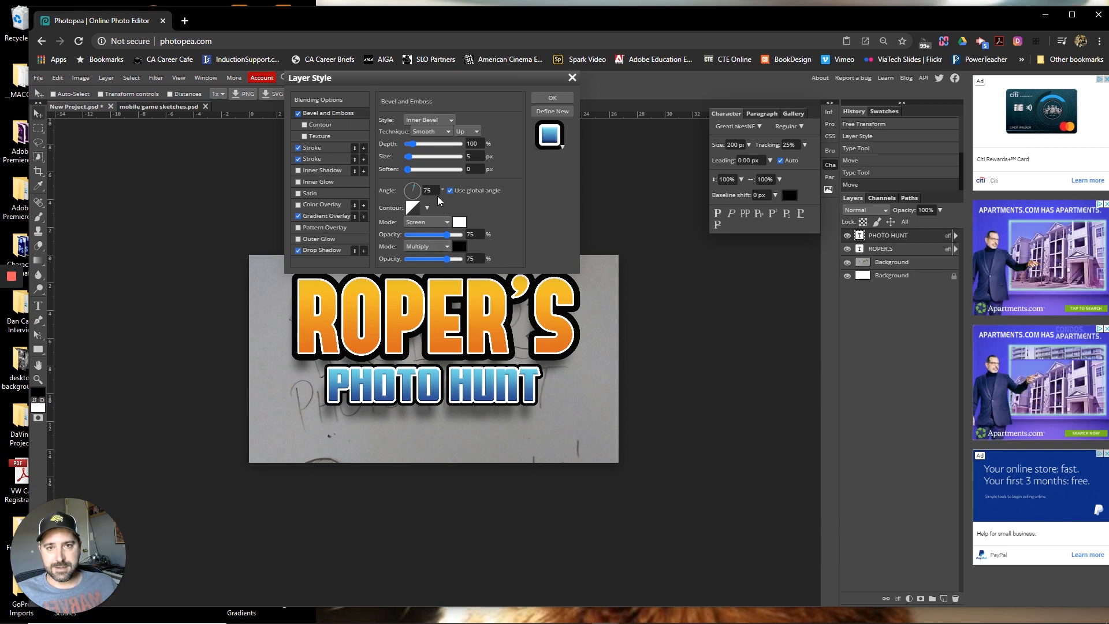
drag(417, 145, 438, 147)
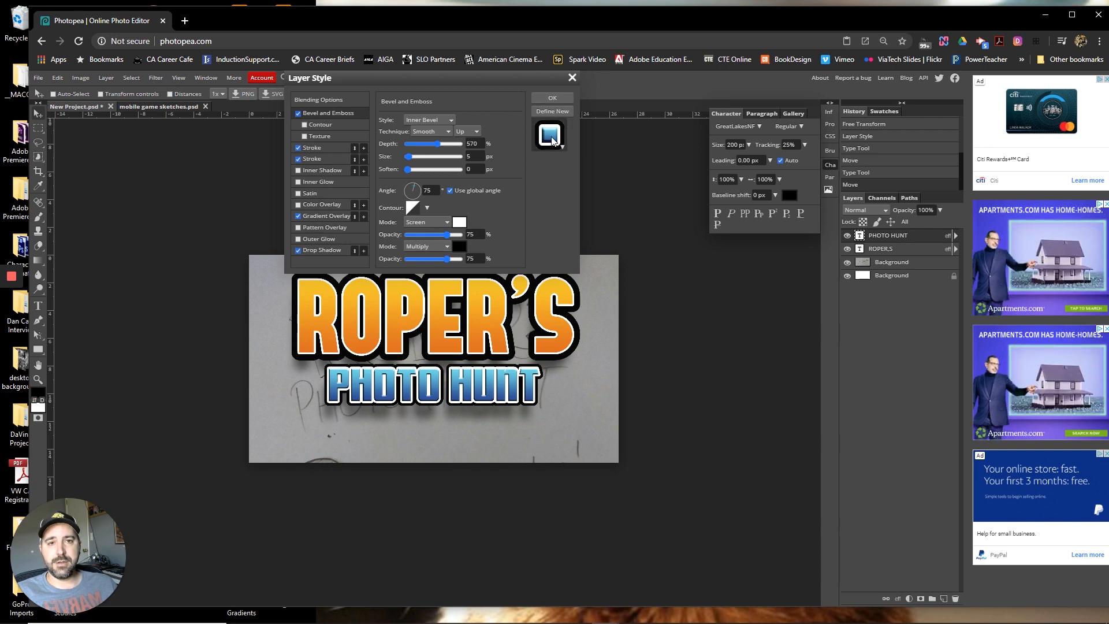
Step: Save the current blue effects as a new layer style preset and accept the style on PHOTO HUNT
click(552, 111)
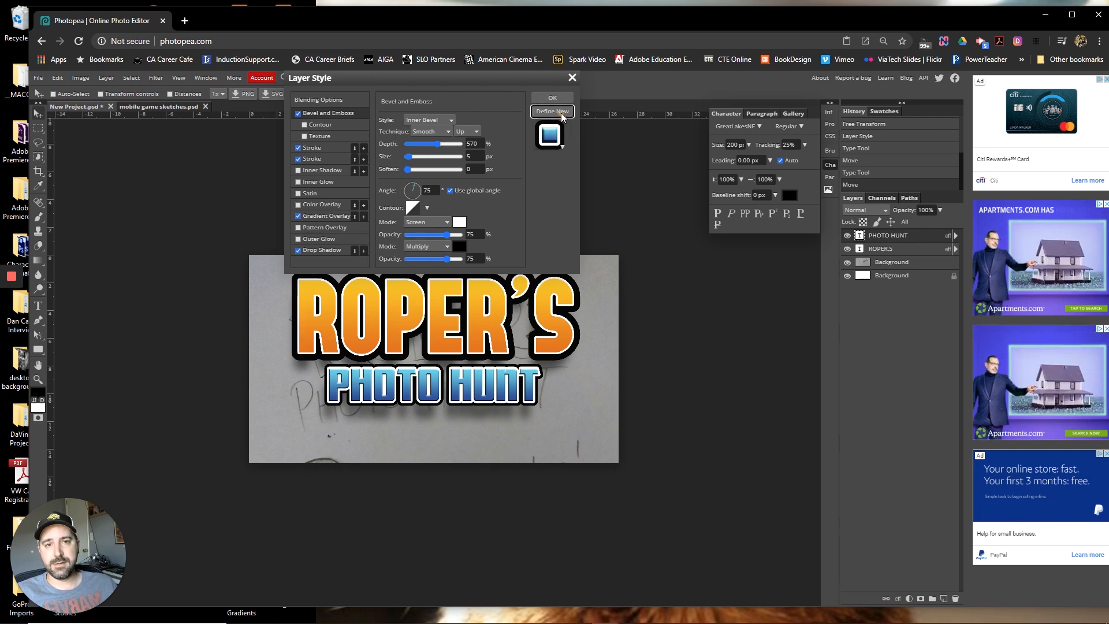
click(563, 147)
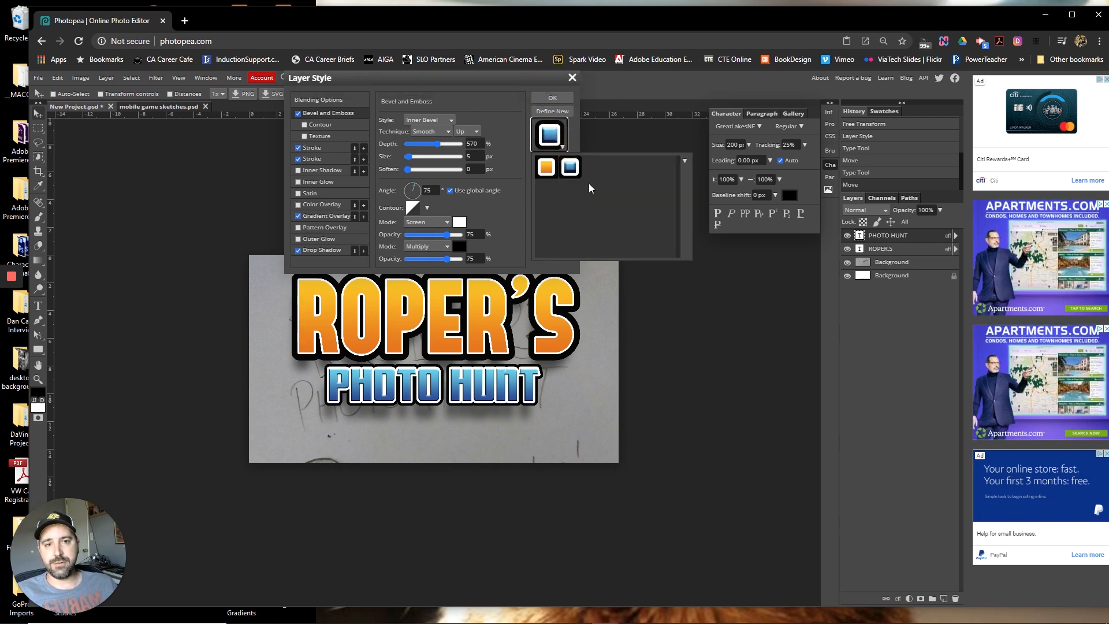
click(555, 99)
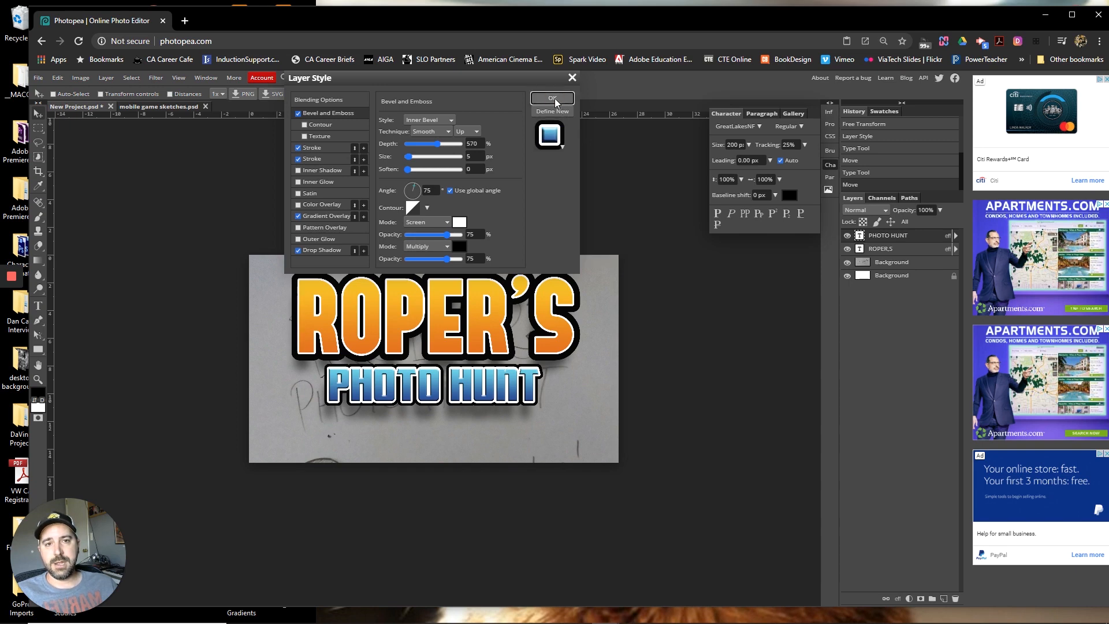
click(555, 98)
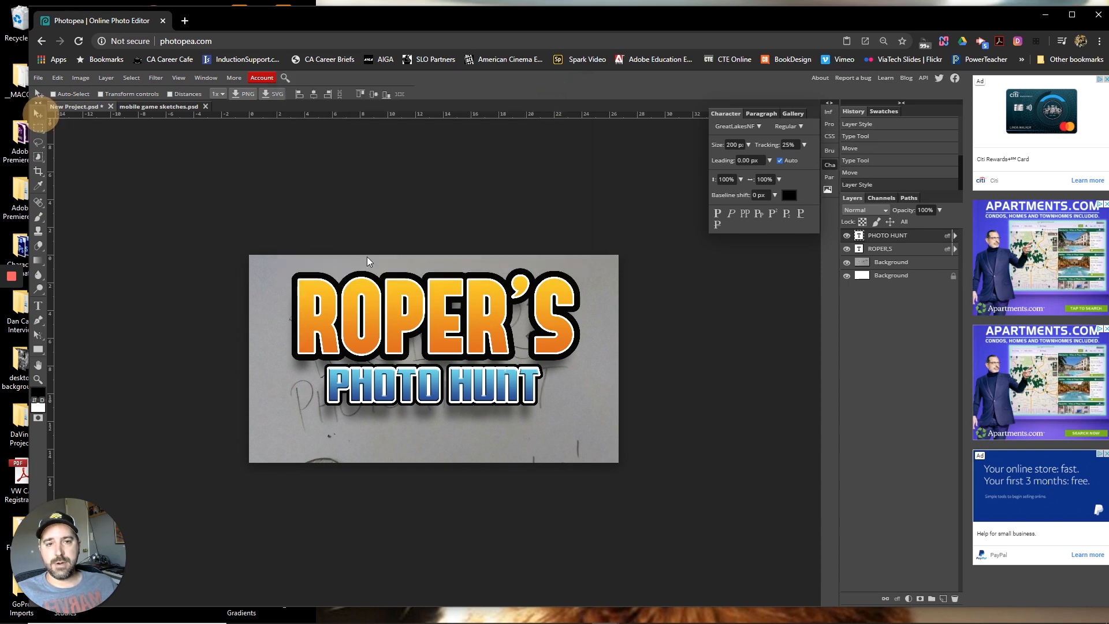
Step: Move the PHOTO HUNT text and the main title slightly down the canvas and delete the scanned sketch layer
drag(500, 392, 500, 408)
click(880, 249)
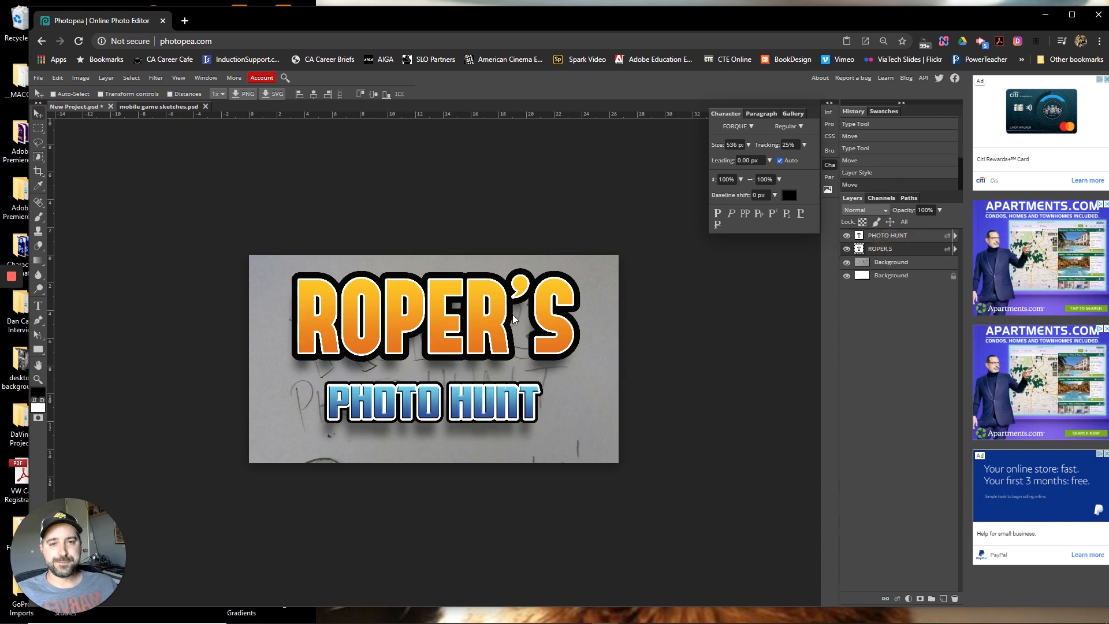
drag(498, 319, 497, 330)
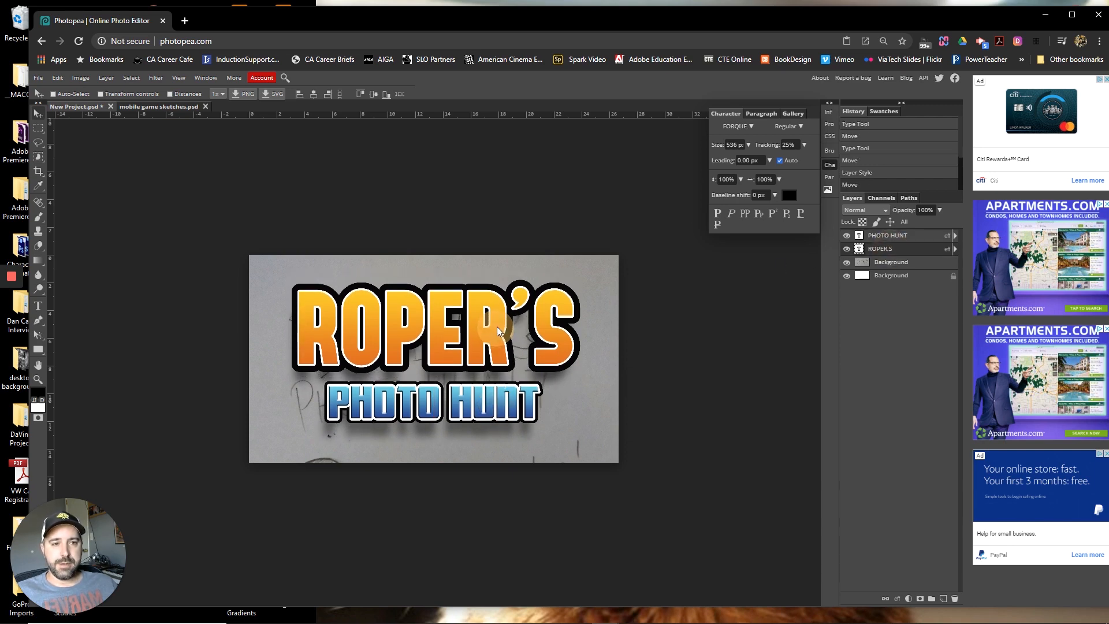
click(889, 265)
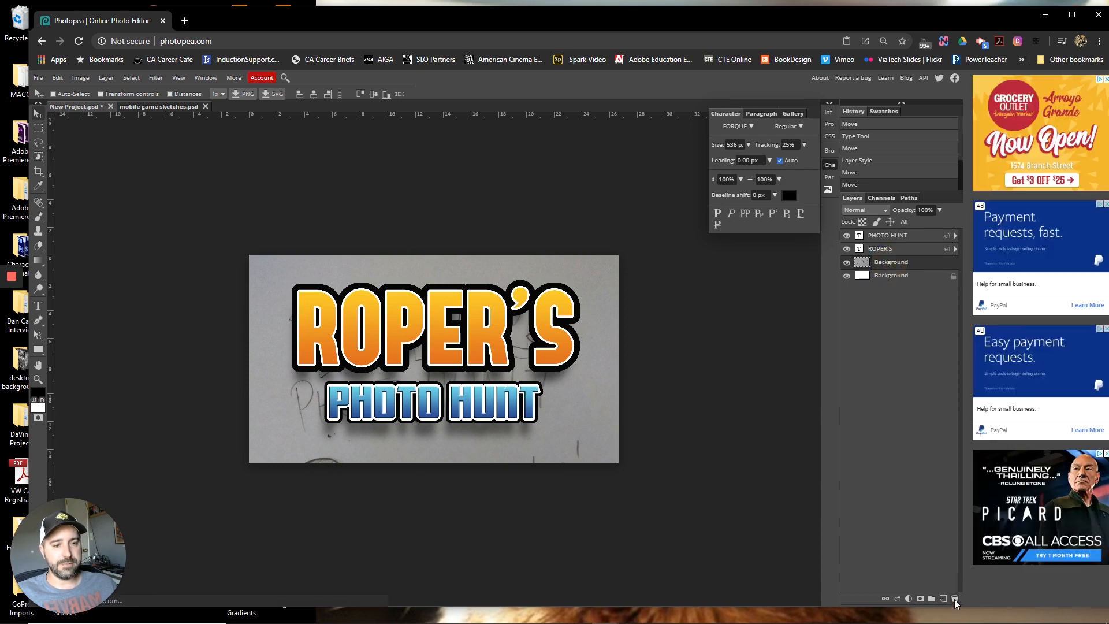
click(954, 599)
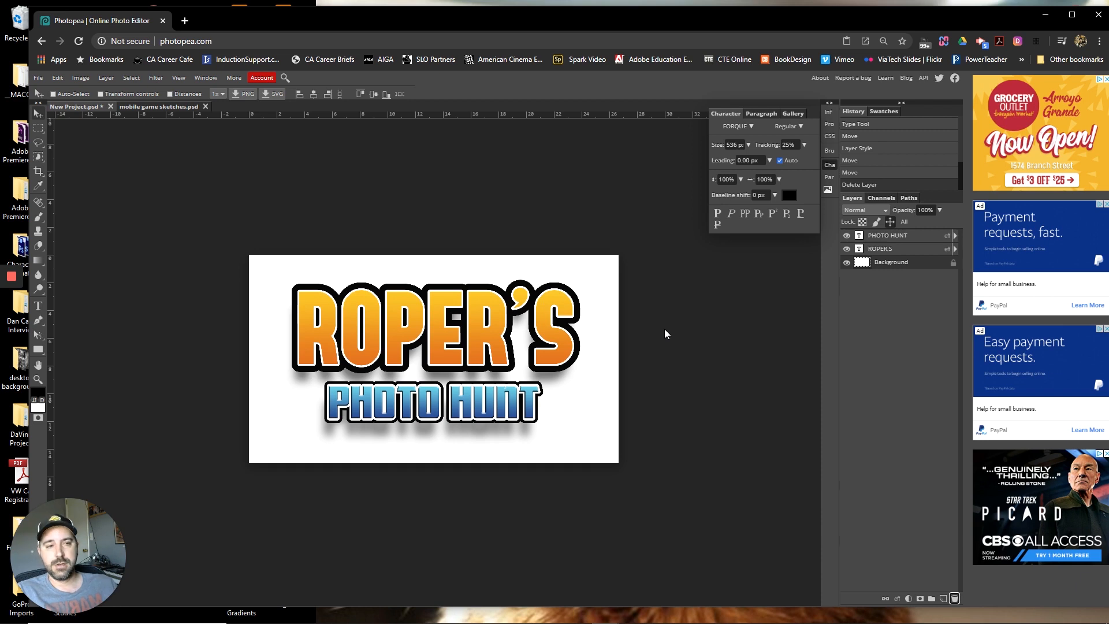
Step: Warp the main title text with the horizontal Arc style at a 20% bend
click(862, 252)
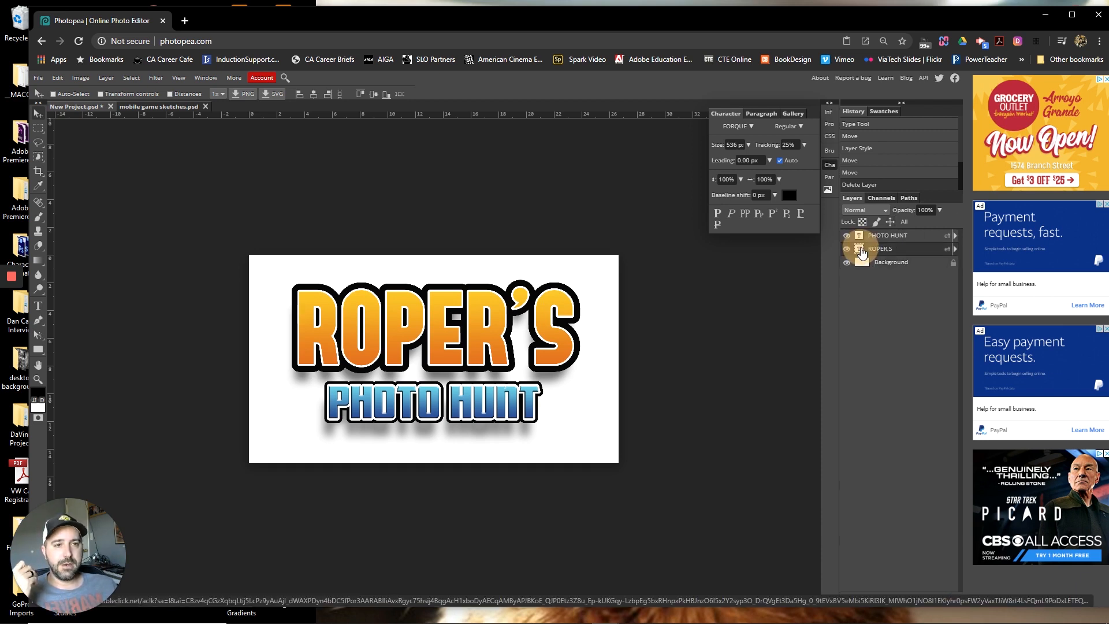
double_click(861, 252)
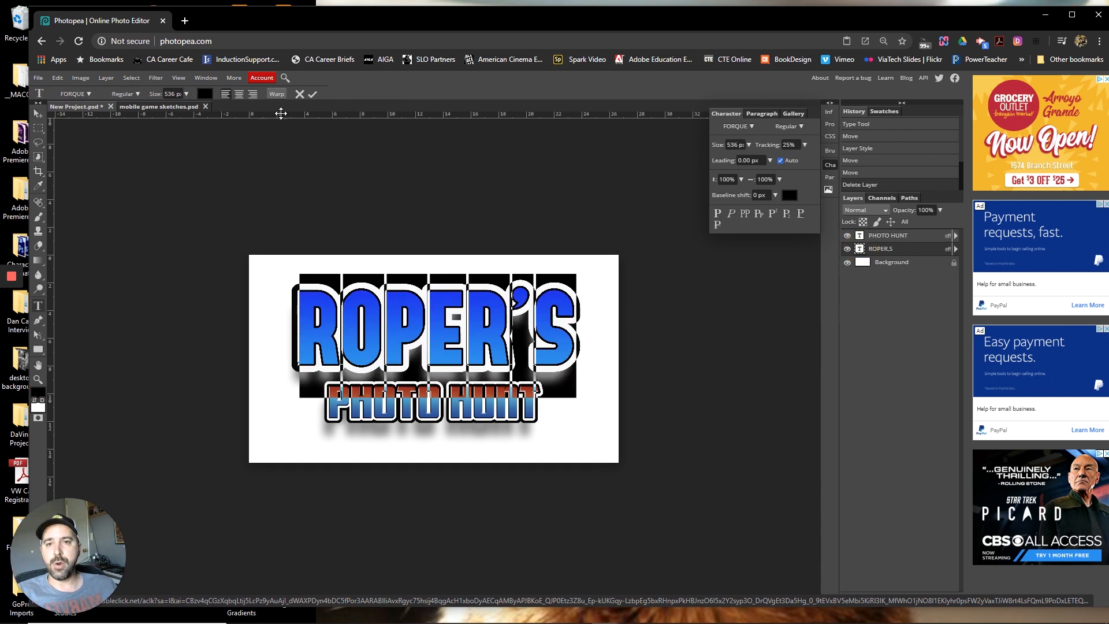
click(277, 93)
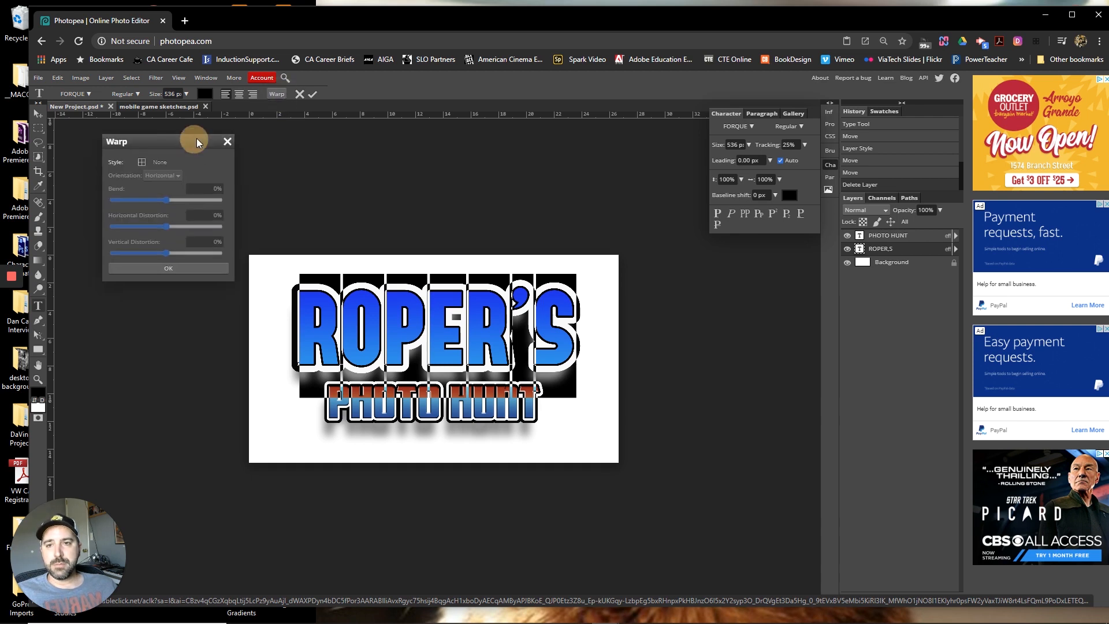
drag(197, 143, 204, 138)
click(166, 159)
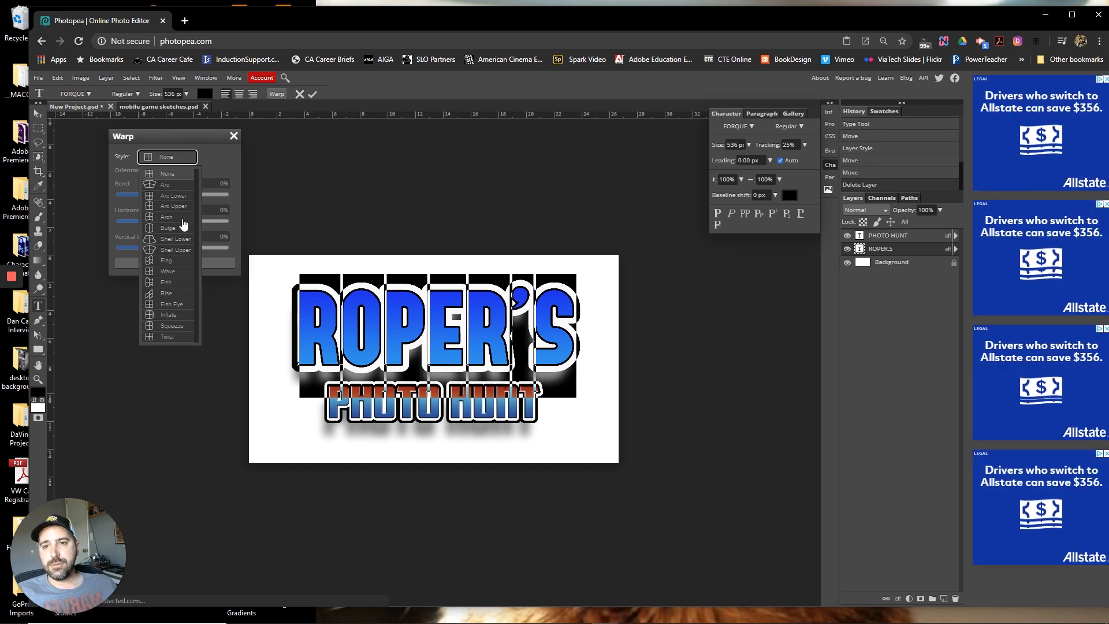
click(168, 184)
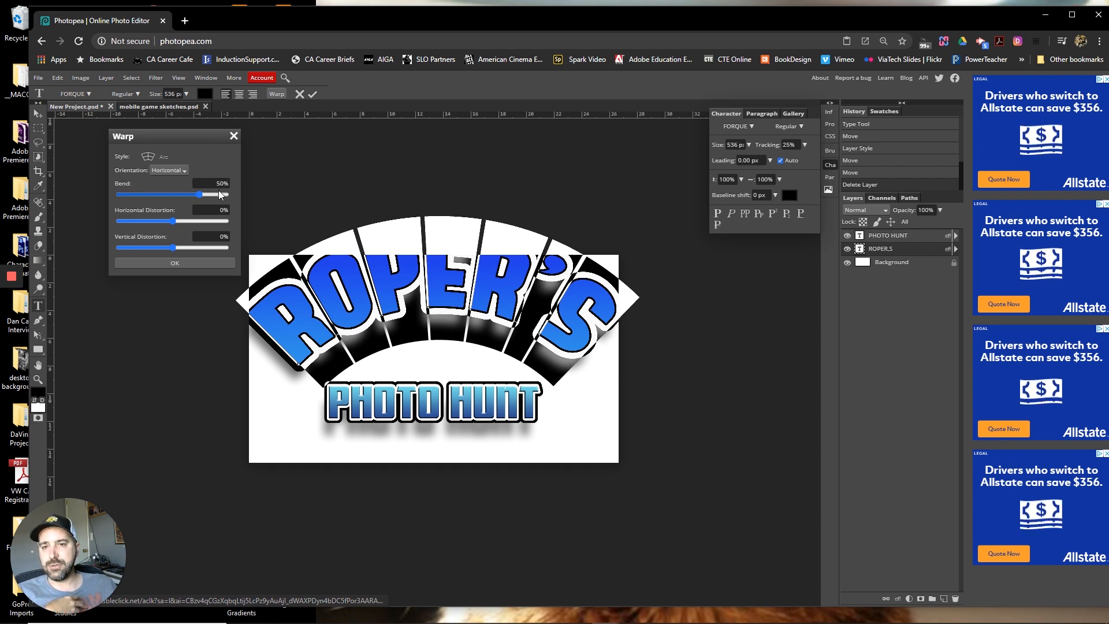
drag(198, 200, 183, 199)
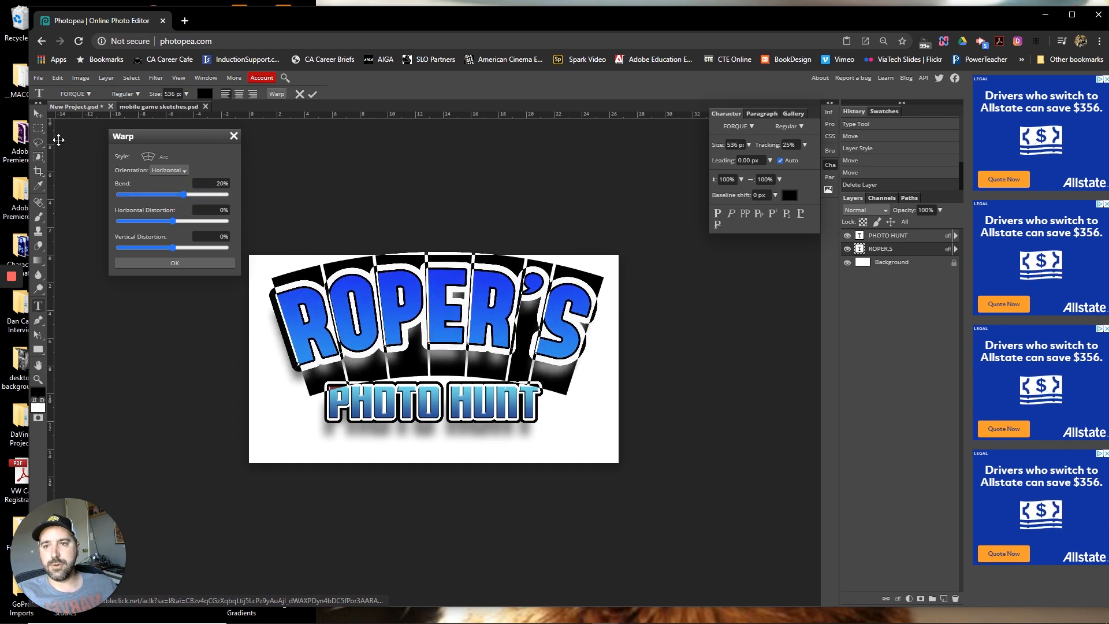
click(39, 113)
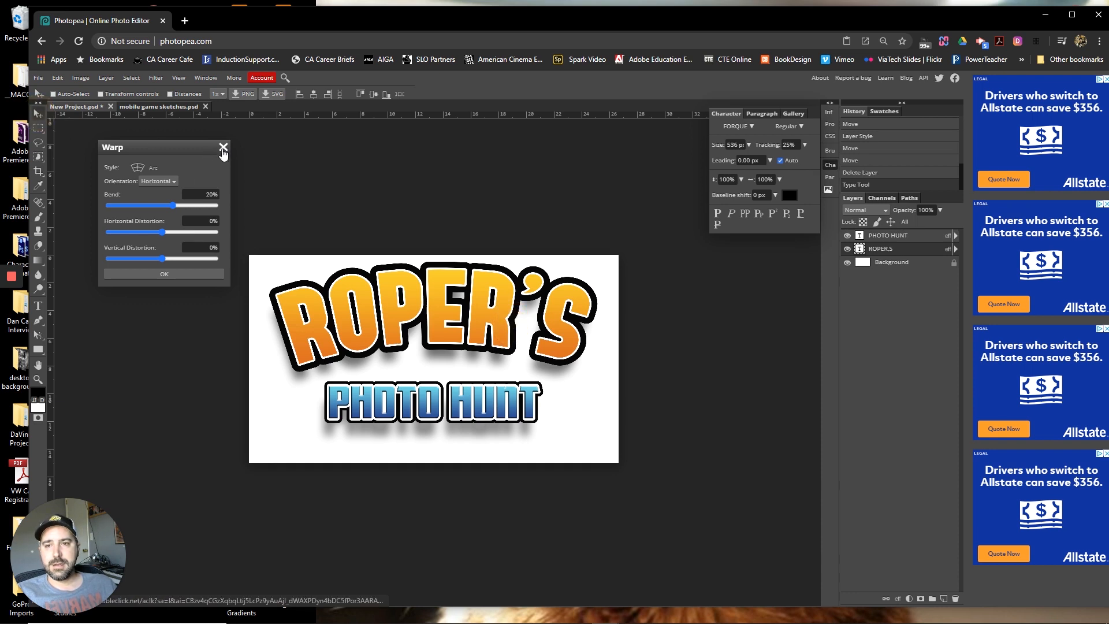
click(174, 274)
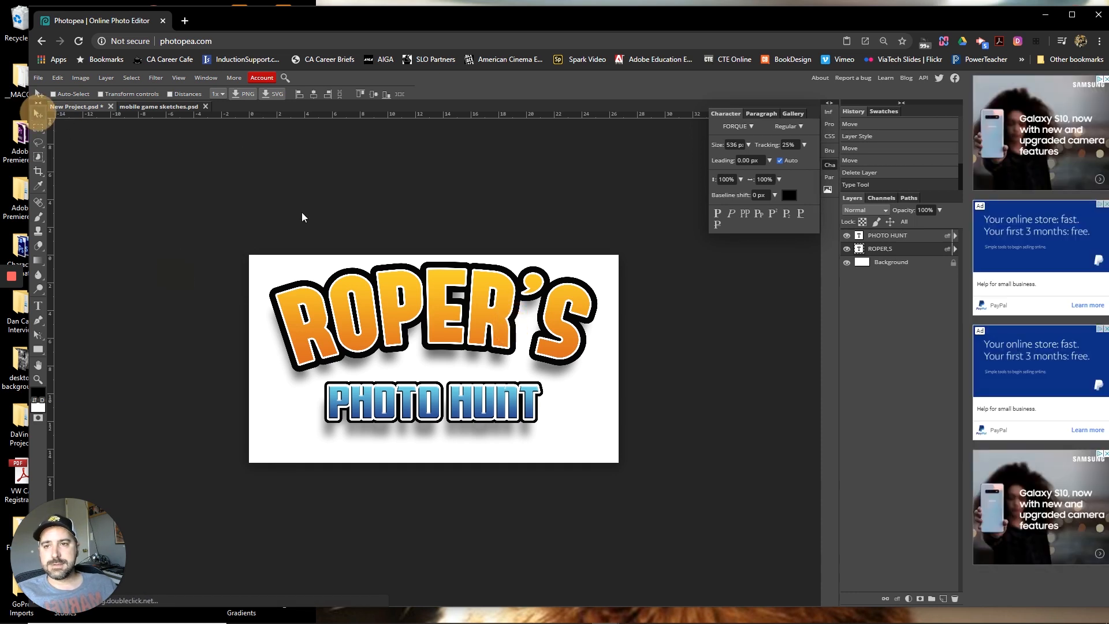
Step: Move the arched title down until PHOTO HUNT overlaps its lower edge, and shift both text layers together slightly upward
drag(484, 309, 489, 348)
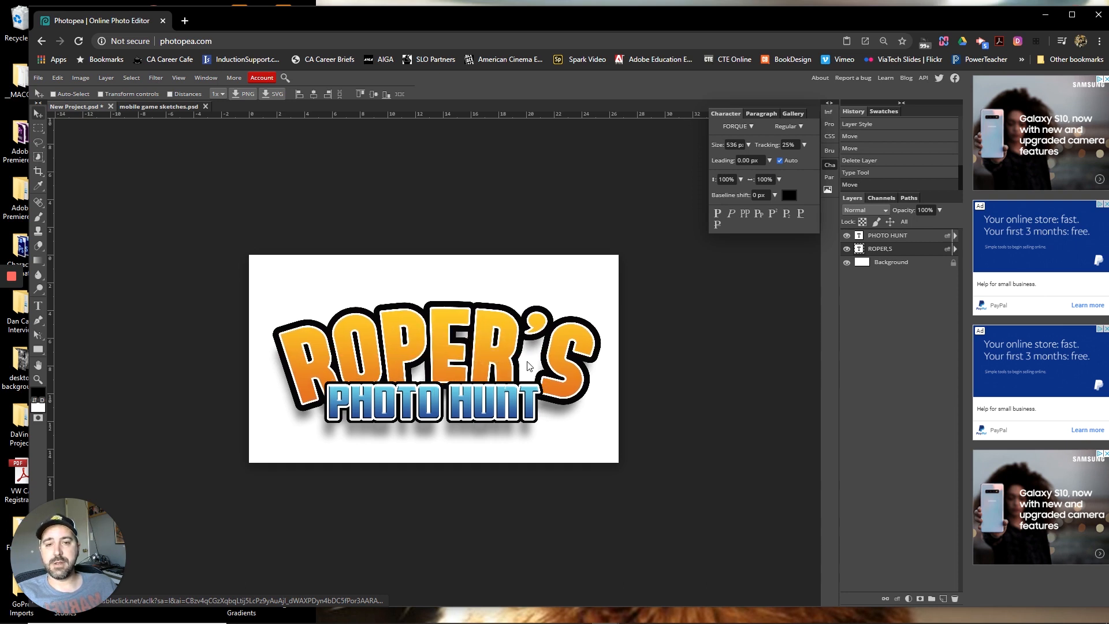
click(893, 236)
mouse_move(511, 356)
mouse_down()
mouse_move(499, 334)
mouse_move(501, 344)
mouse_up()
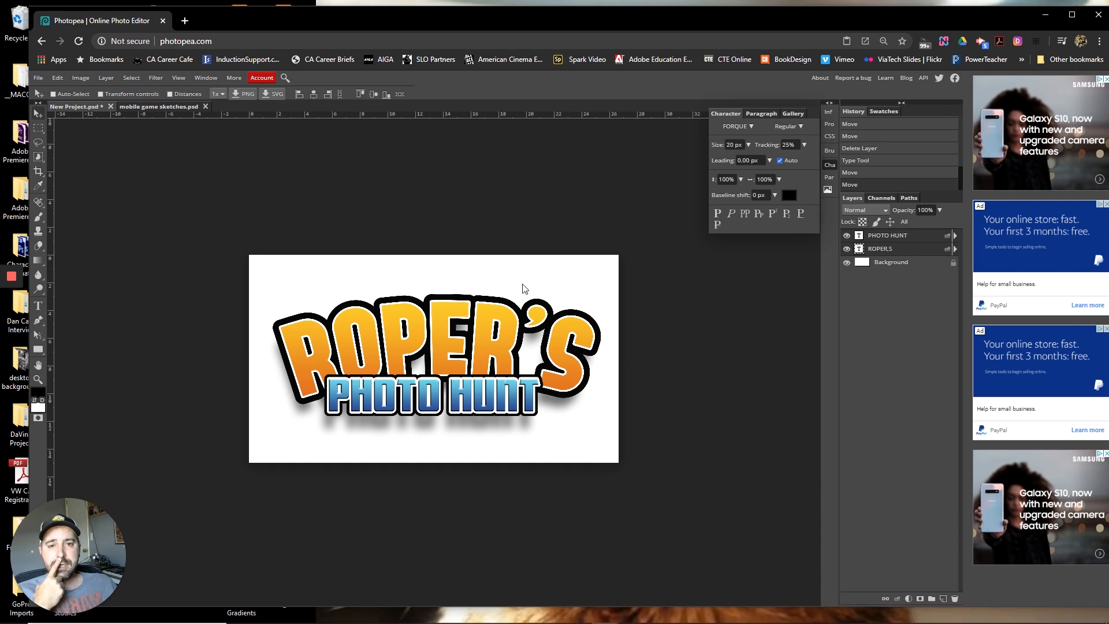
Step: Switch to Photoshop and open the recent file RopersPhotoHunt (1).psd flattened to examine the finished logo design
click(410, 614)
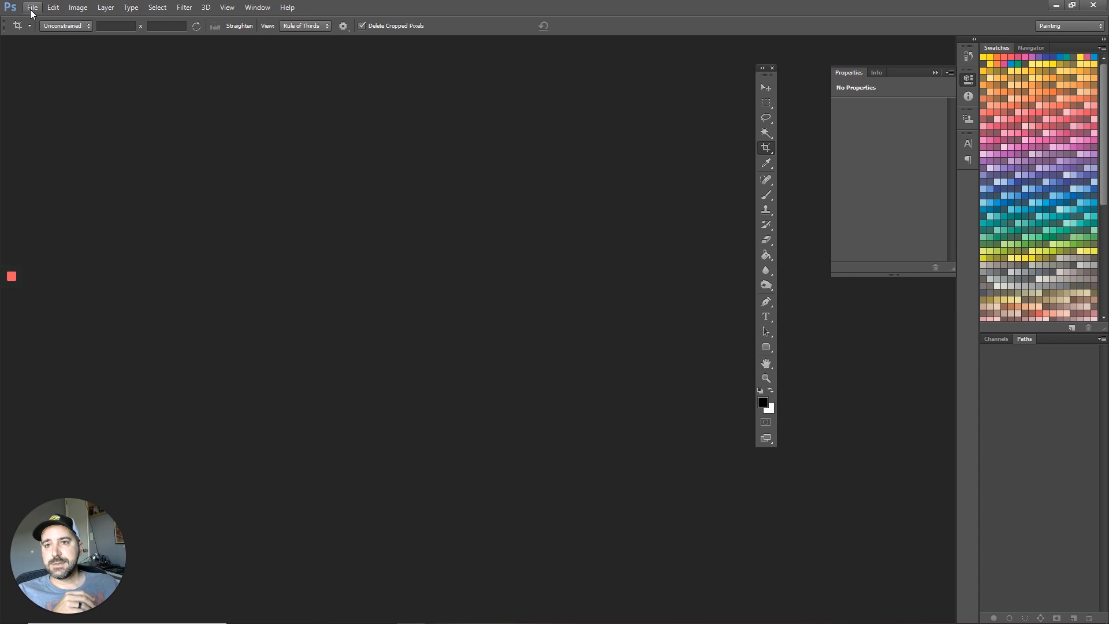
click(31, 8)
mouse_move(71, 88)
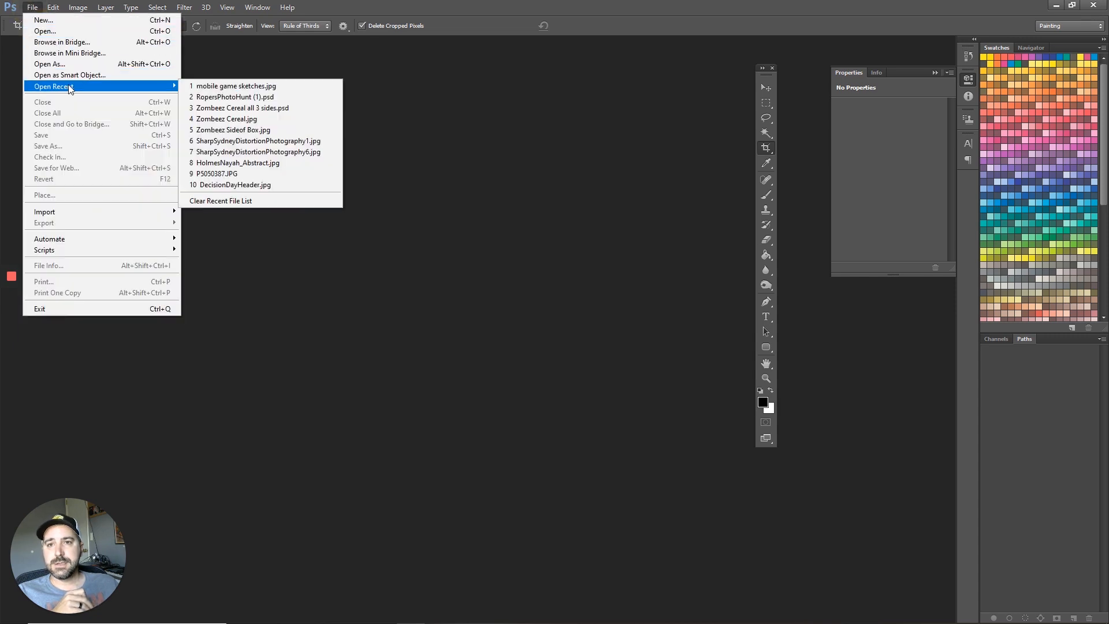
click(242, 97)
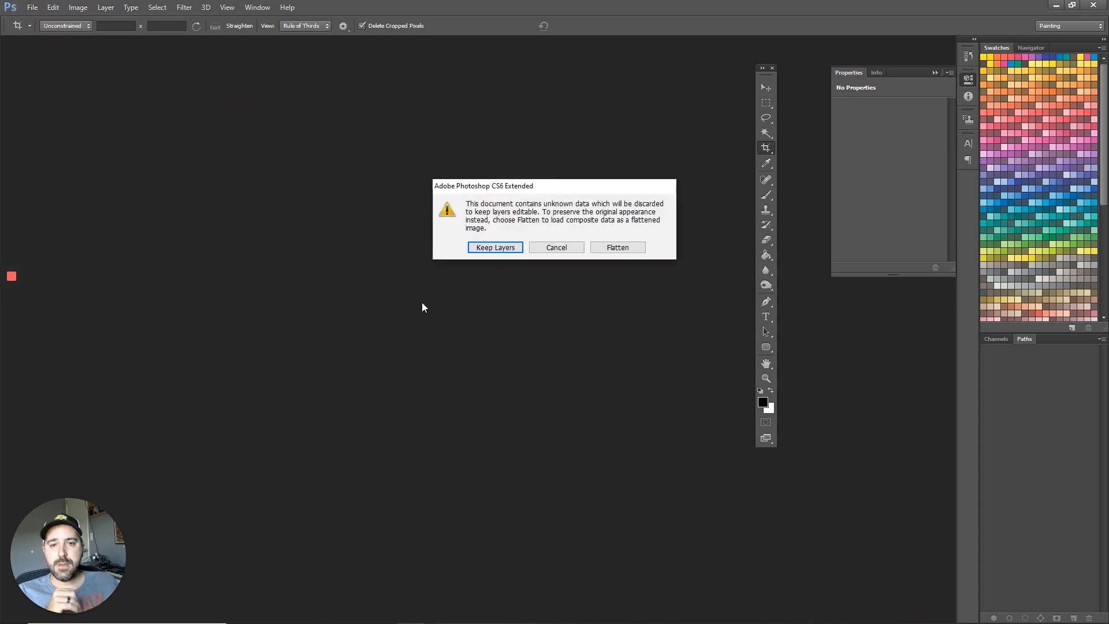
click(618, 251)
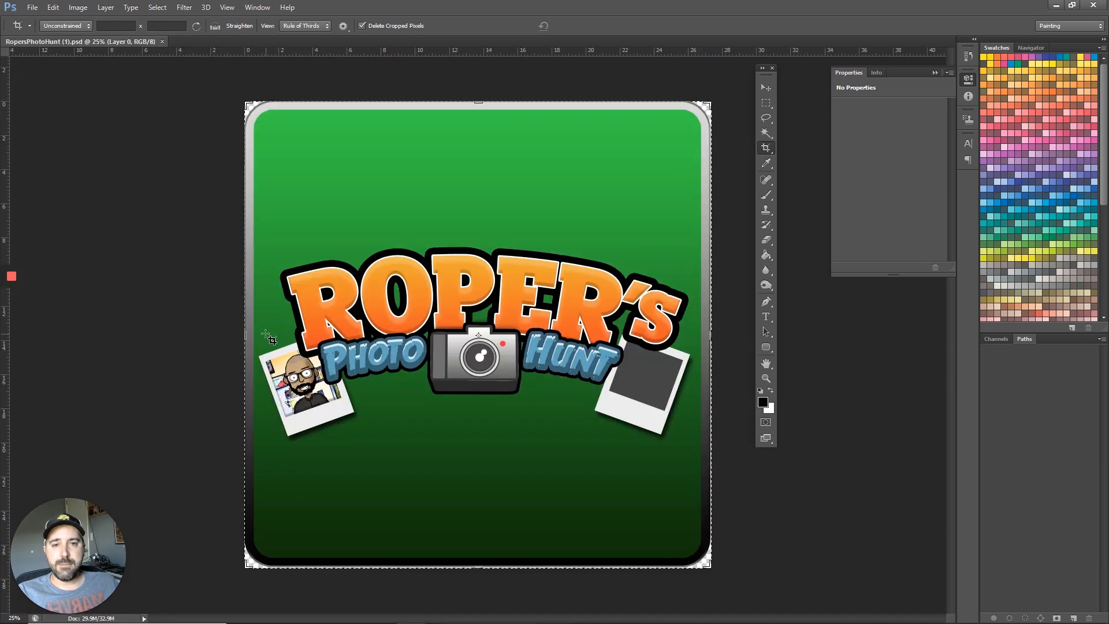
key(ctrl+plus)
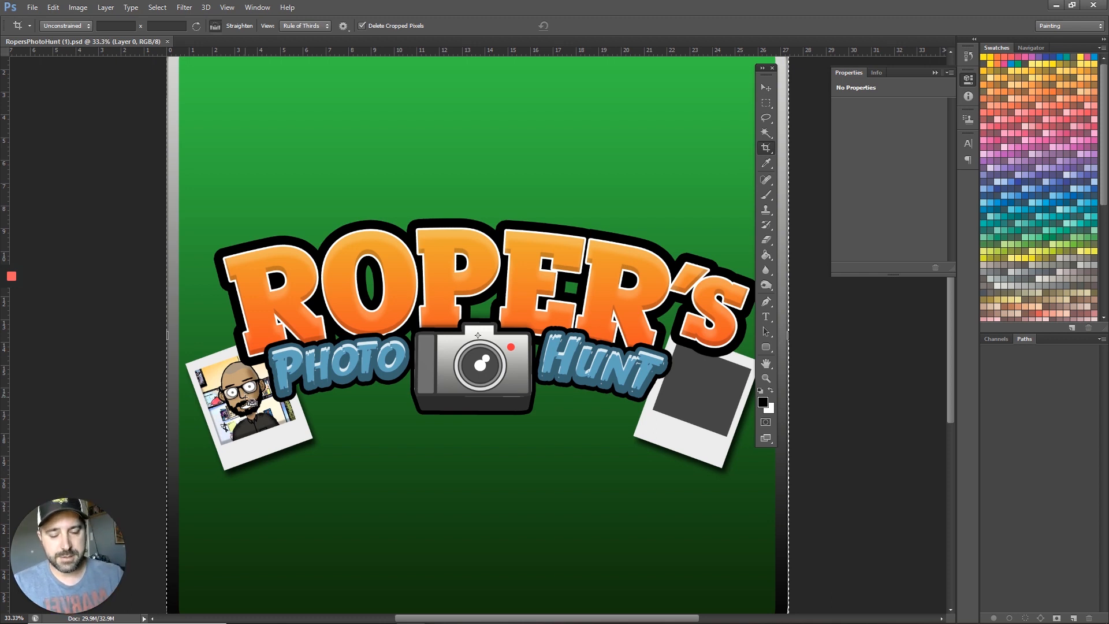
key(ctrl+minus)
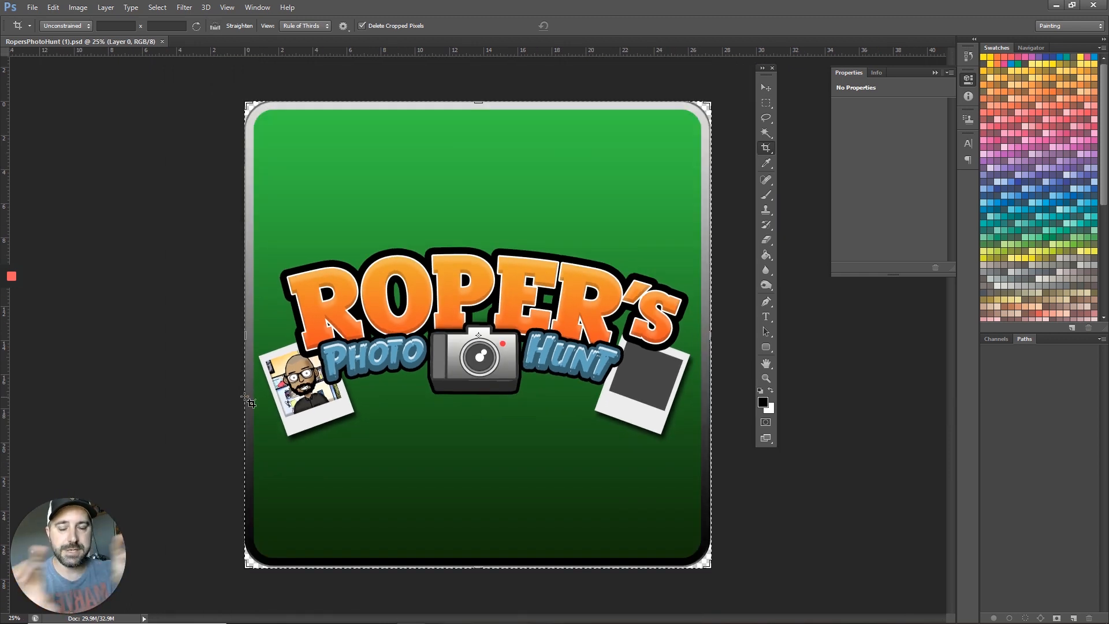